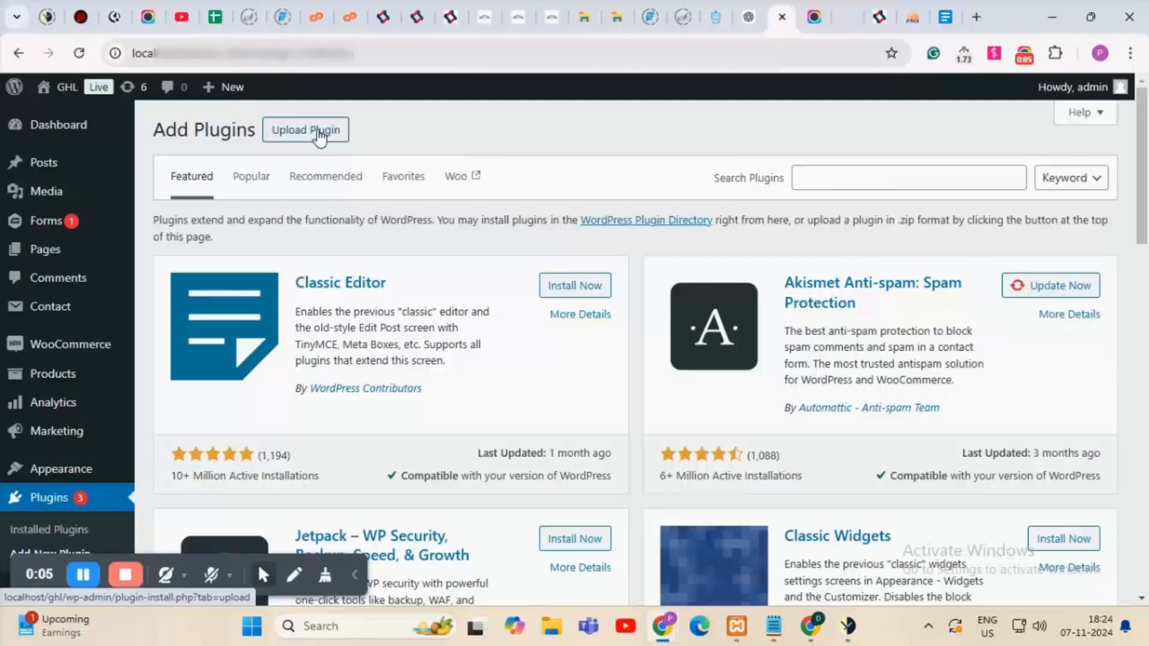
# Upload the GHLConnectPro.zip plugin file and install it.
pyautogui.click(330, 134)
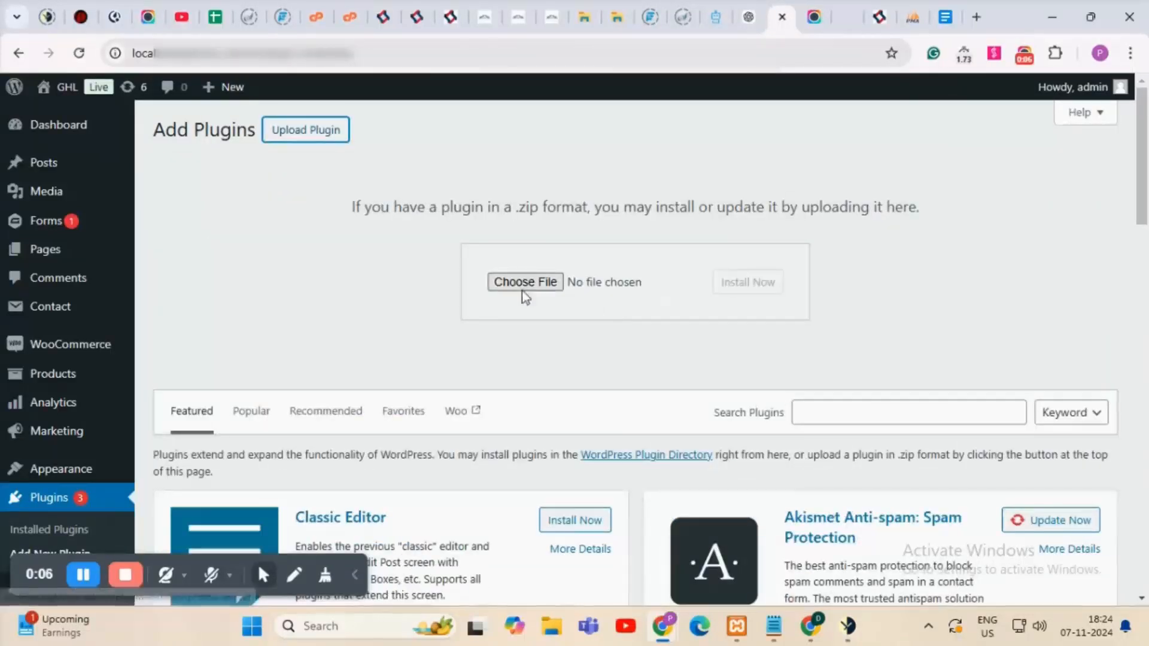
pyautogui.click(559, 290)
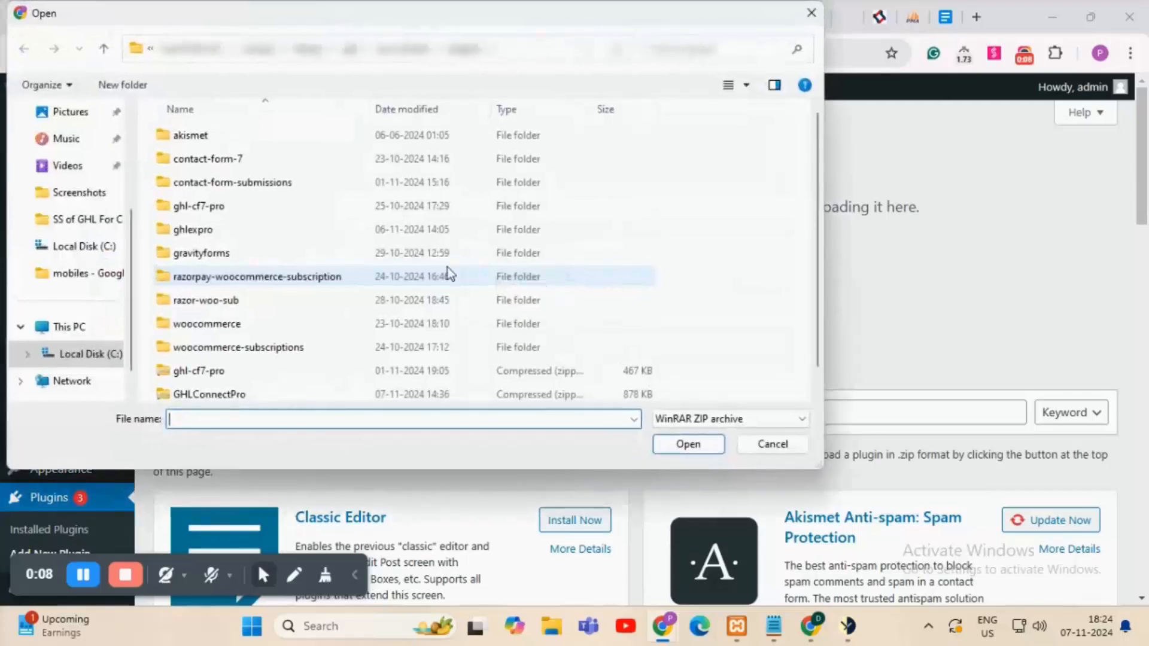
pyautogui.scroll(-1, 179, 251)
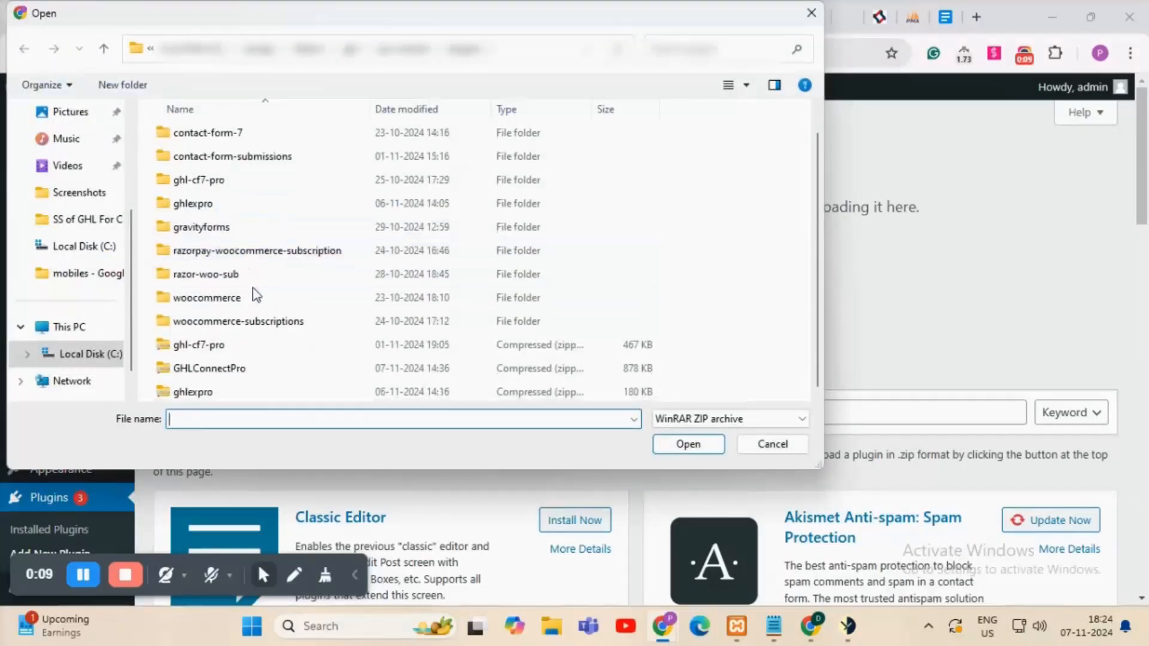
pyautogui.click(211, 371)
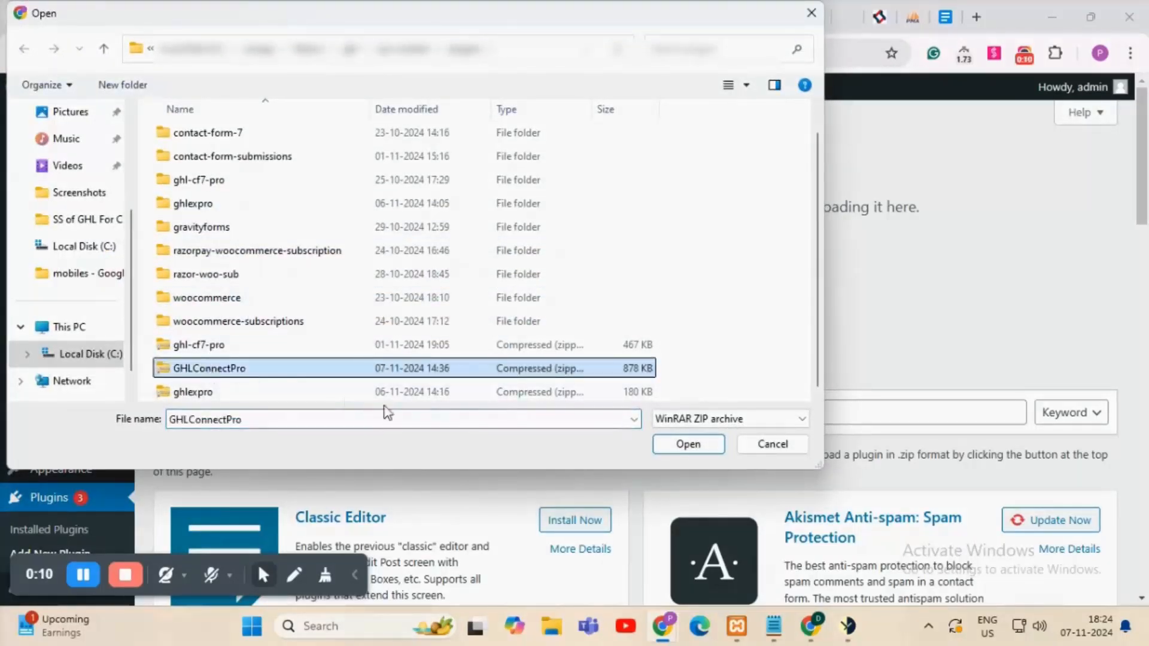
pyautogui.click(688, 444)
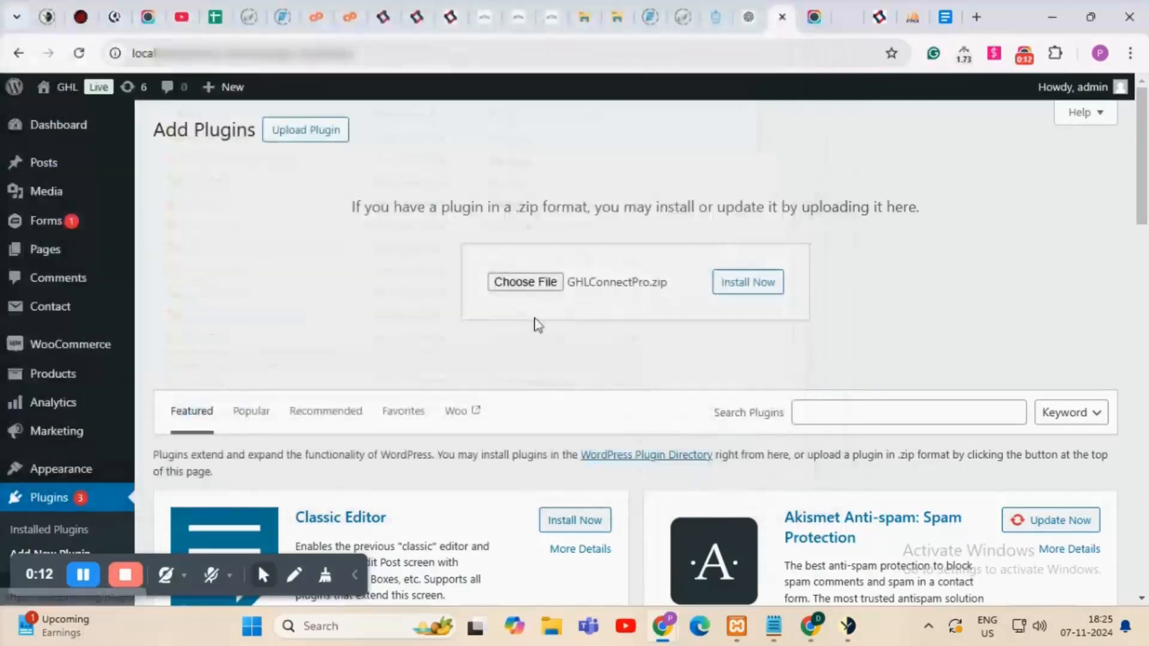
pyautogui.click(729, 289)
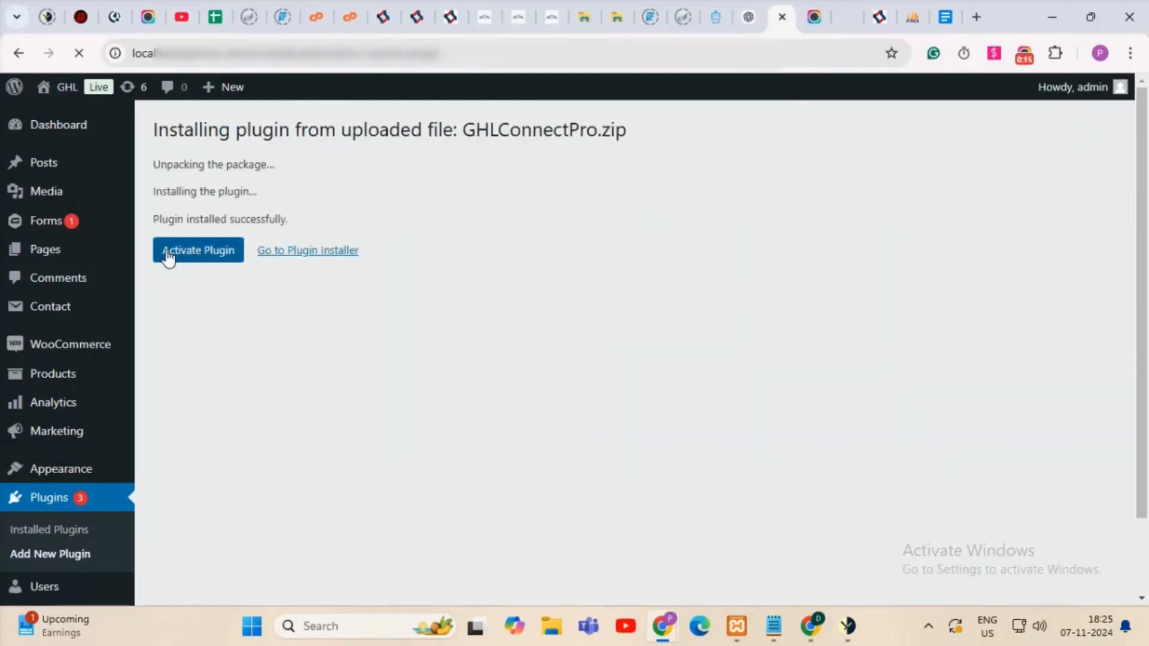
# Activate GHL Connect for WooCommerce Pro and open its settings page from the admin sidebar.
pyautogui.click(216, 256)
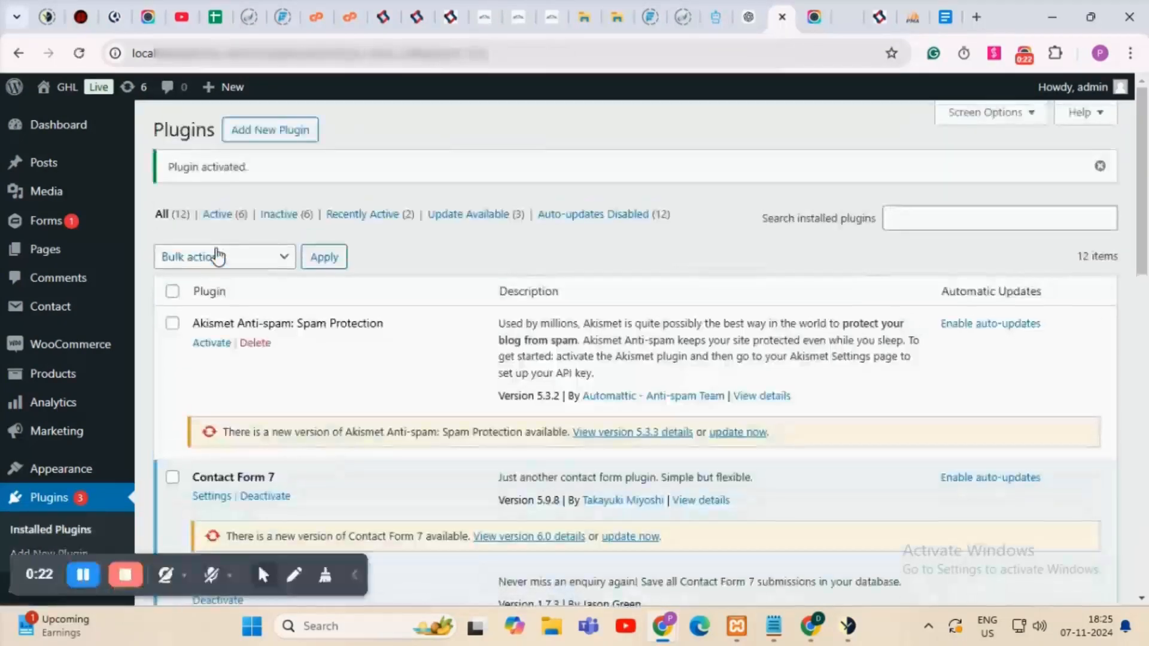
pyautogui.scroll(-4, 278, 287)
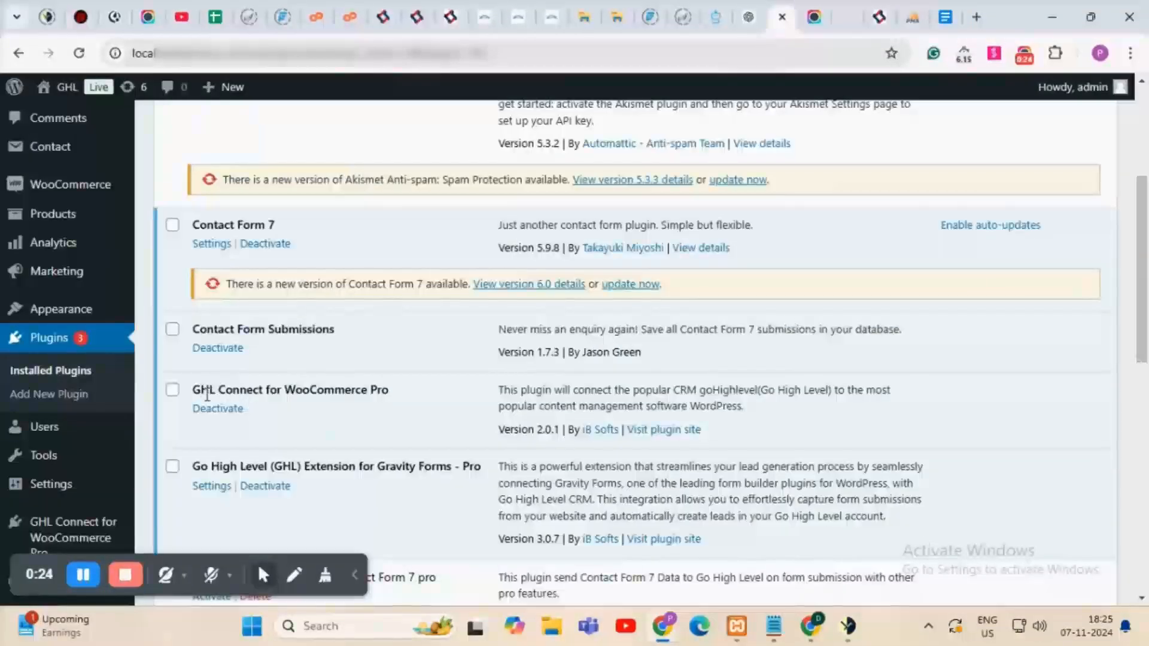
pyautogui.moveTo(198, 395); pyautogui.dragTo(392, 395)
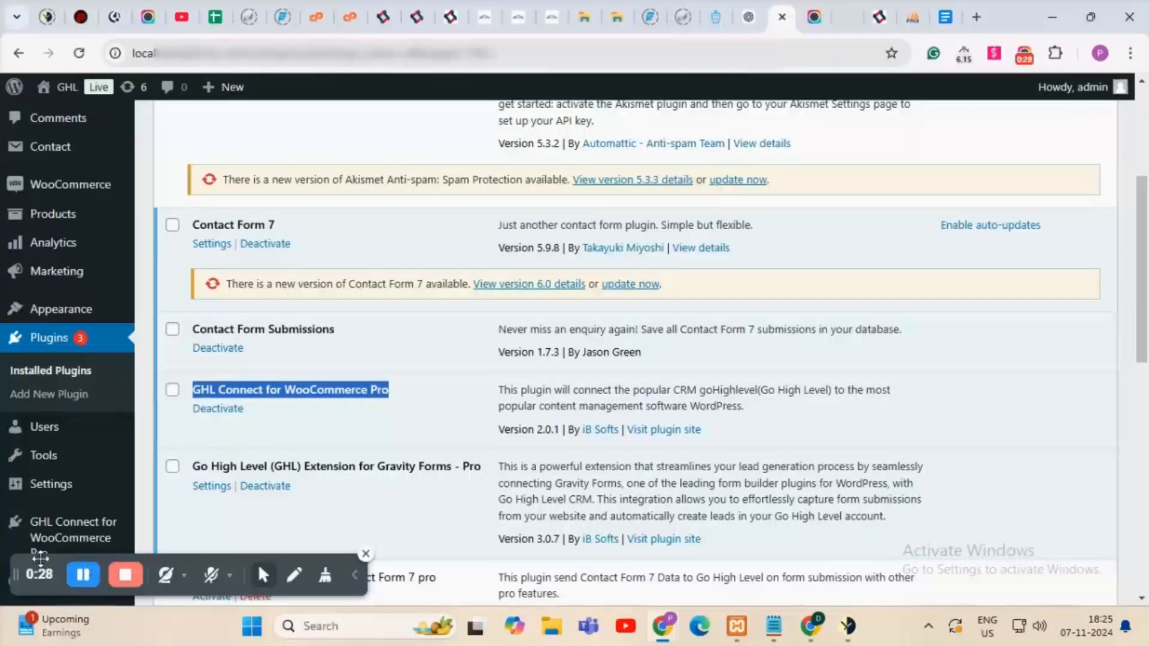
pyautogui.moveTo(48, 559); pyautogui.dragTo(437, 551)
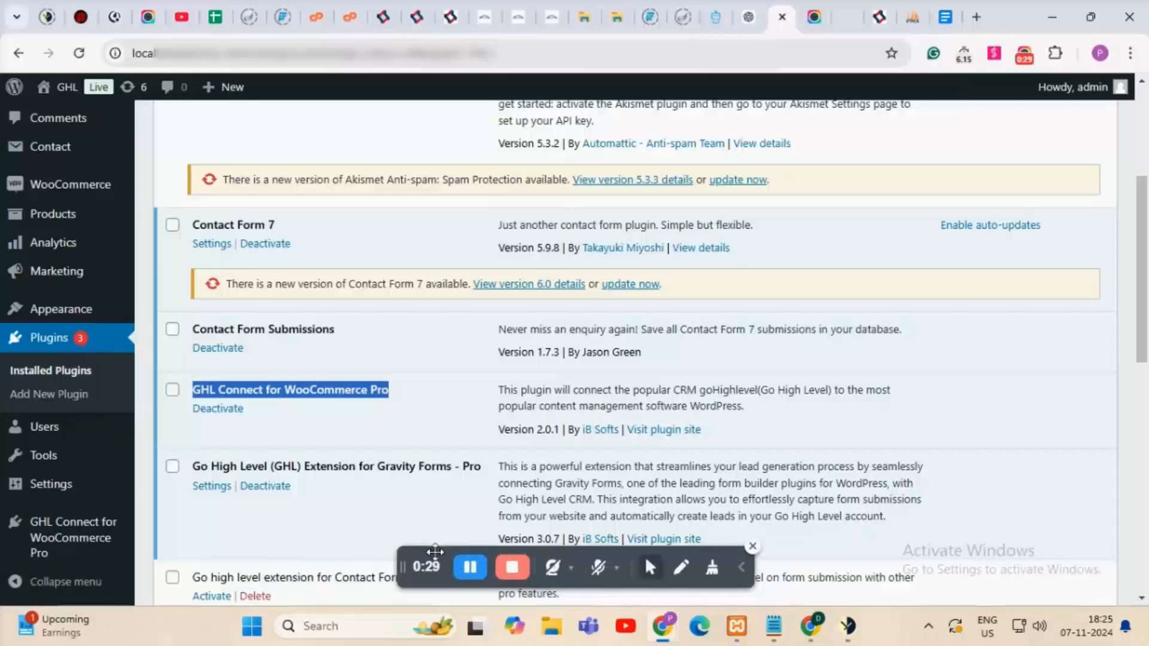
pyautogui.click(52, 545)
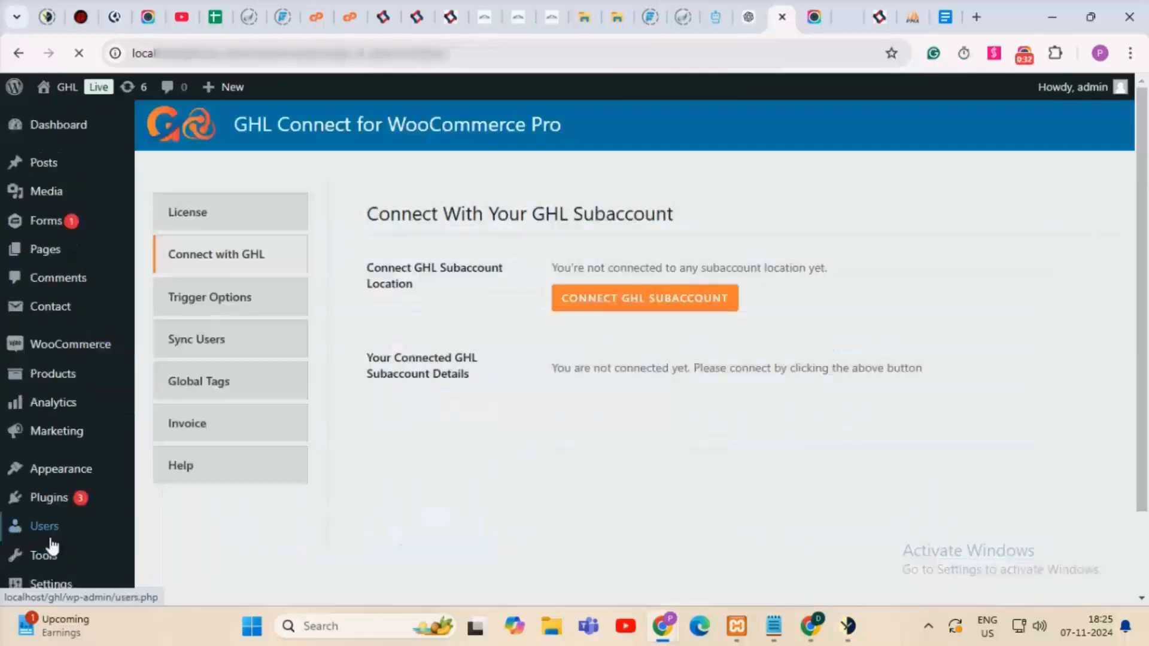
# Paste the license key on the License tab, activate it, and return to Connect with GHL.
pyautogui.click(240, 226)
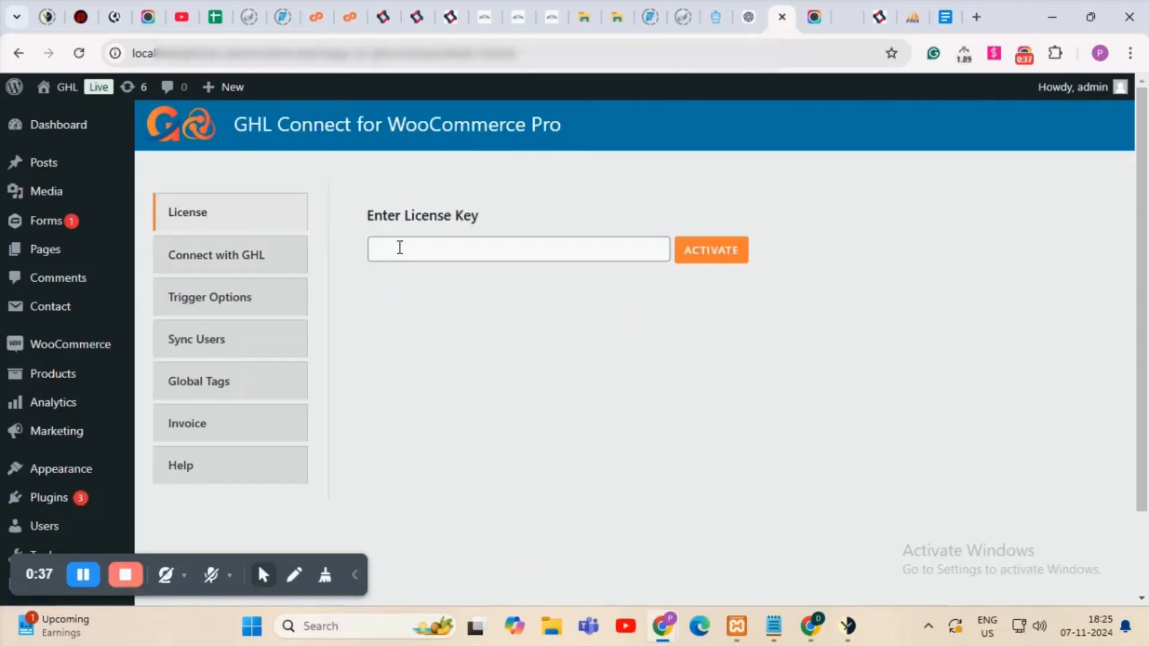
pyautogui.click(435, 251)
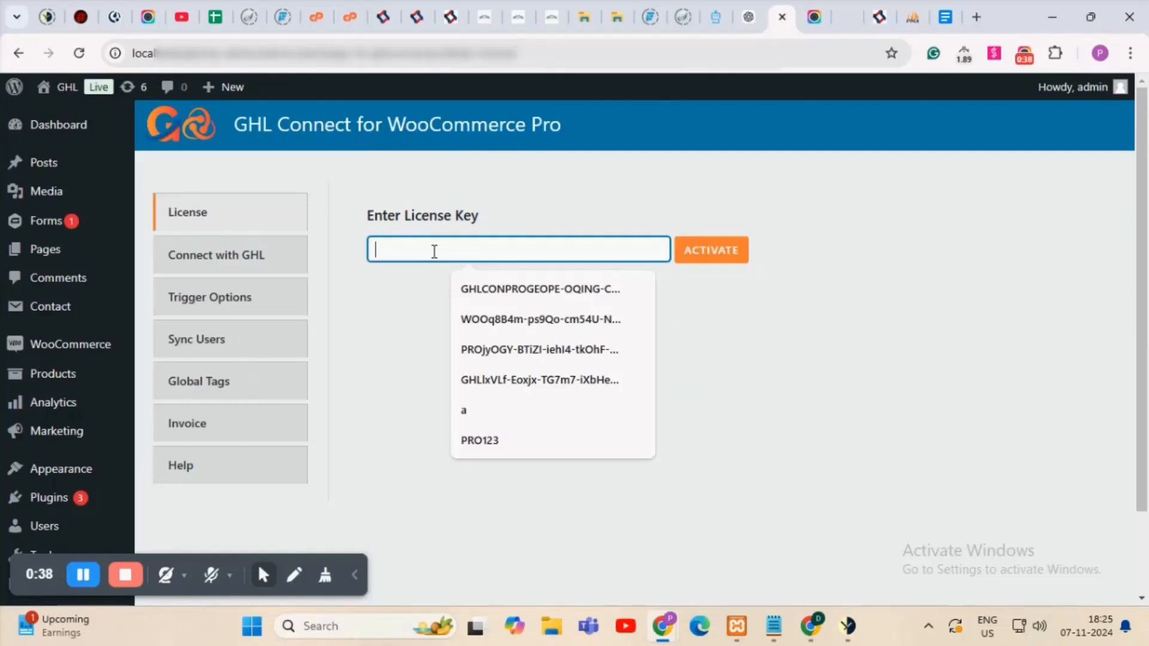
pyautogui.hotkey('ctrl', 'v')
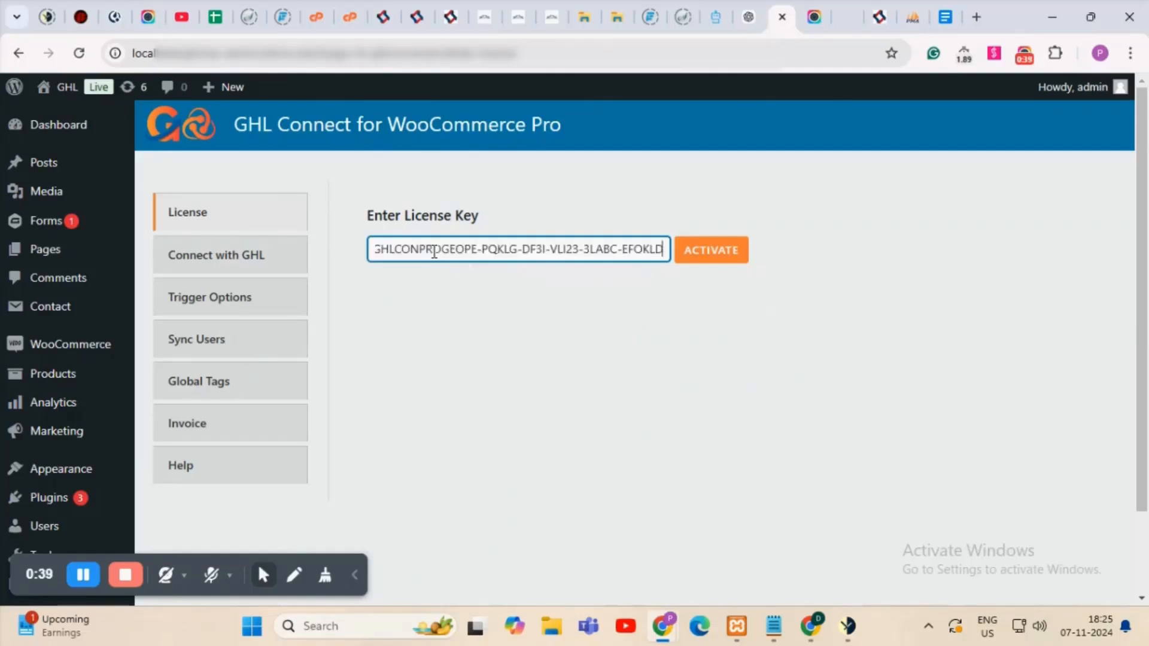
pyautogui.click(720, 256)
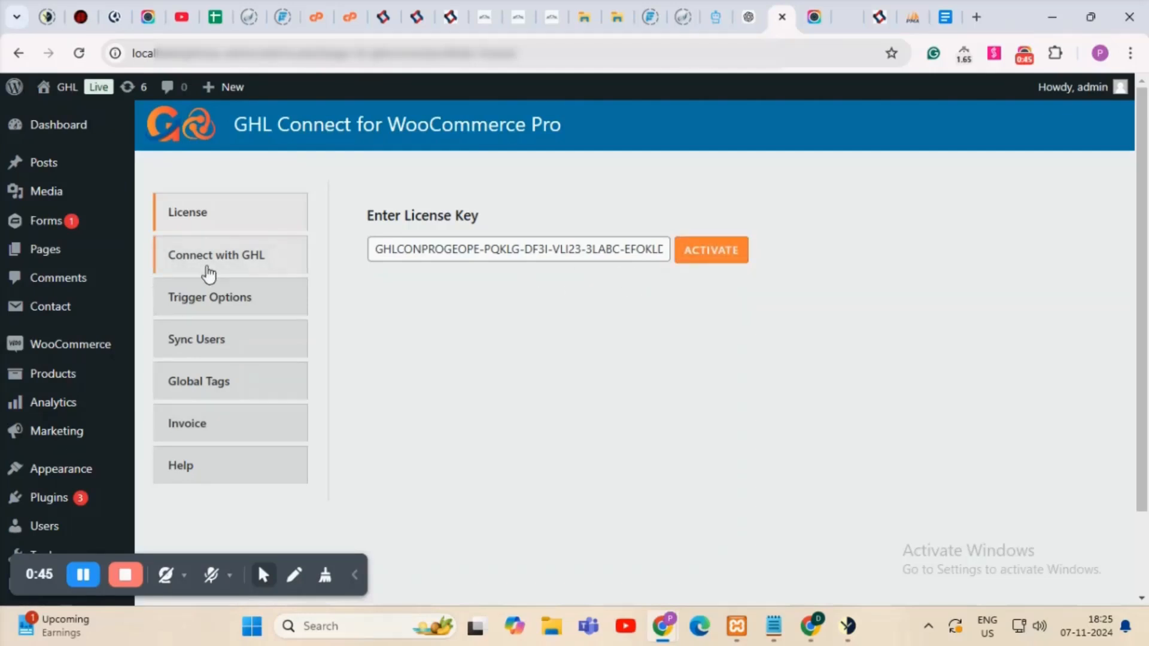
pyautogui.click(256, 268)
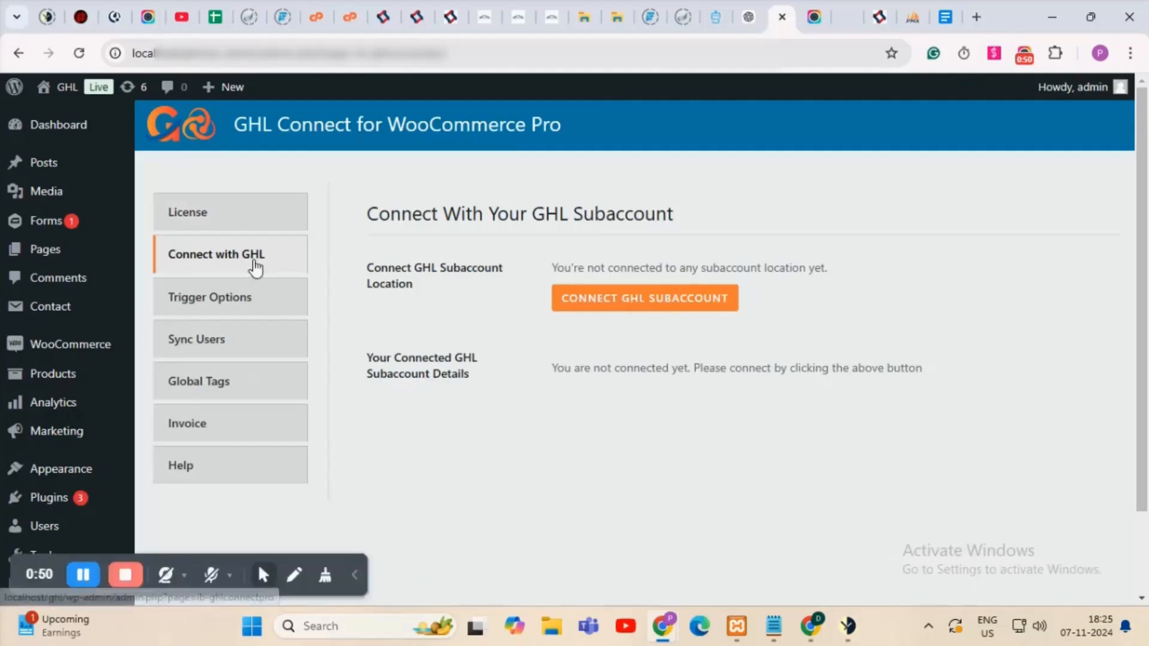
# Connect the chosen GHL sub-account through CONNECT GHL SUBACCOUNT and view Trigger Options.
pyautogui.click(578, 300)
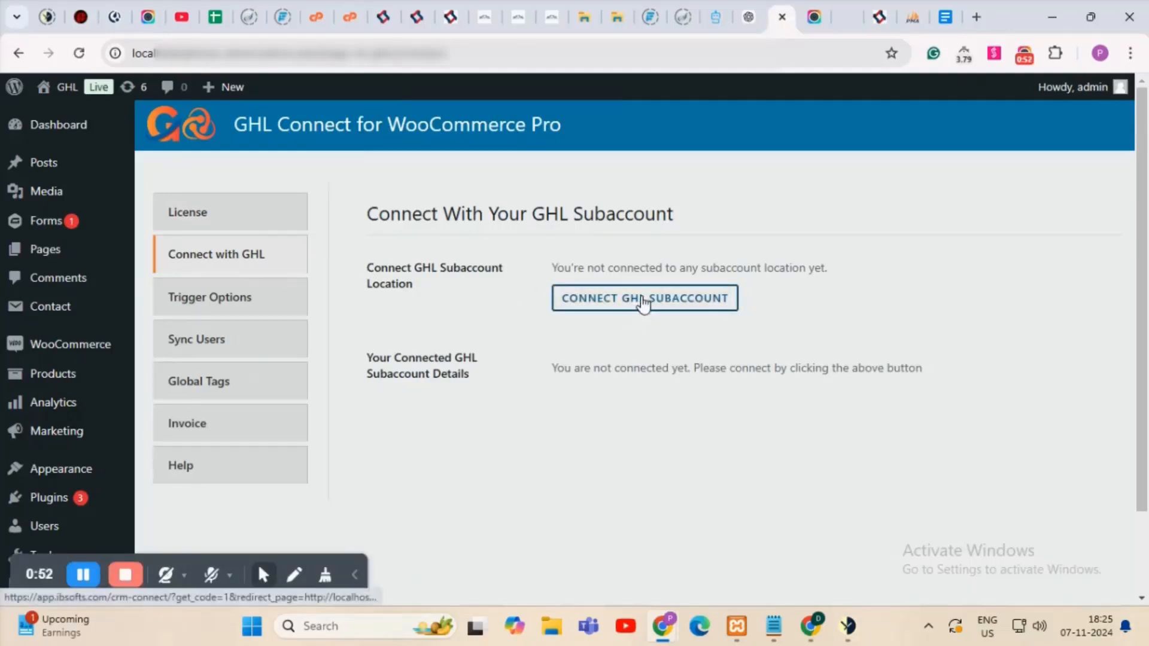
pyautogui.click(643, 304)
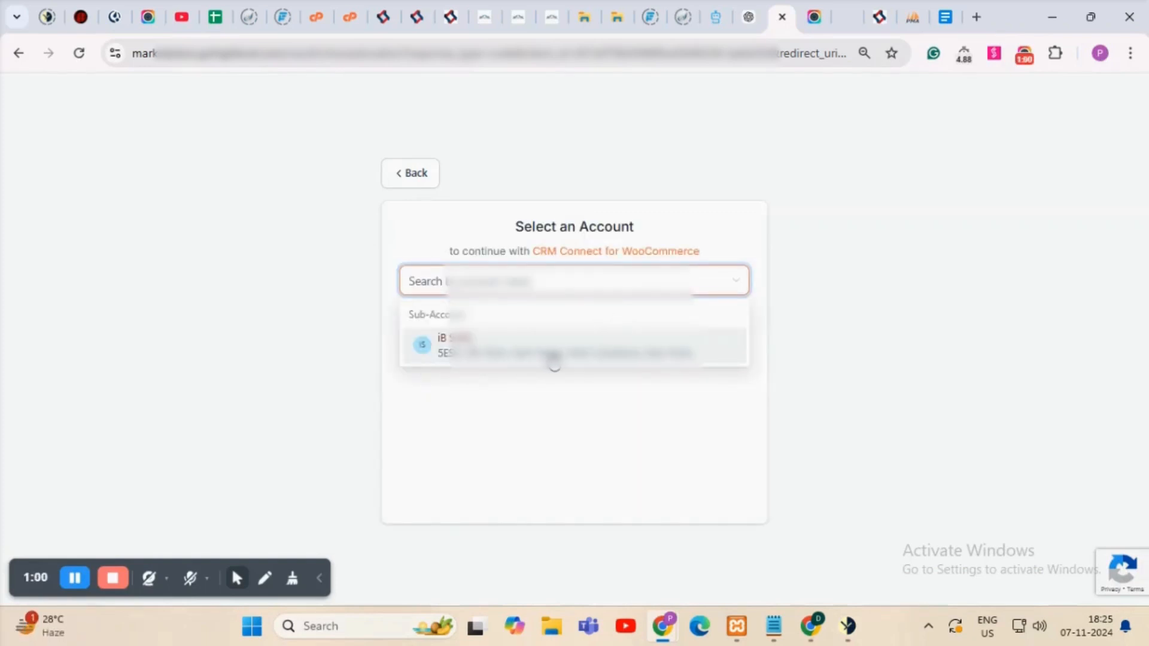
pyautogui.click(552, 359)
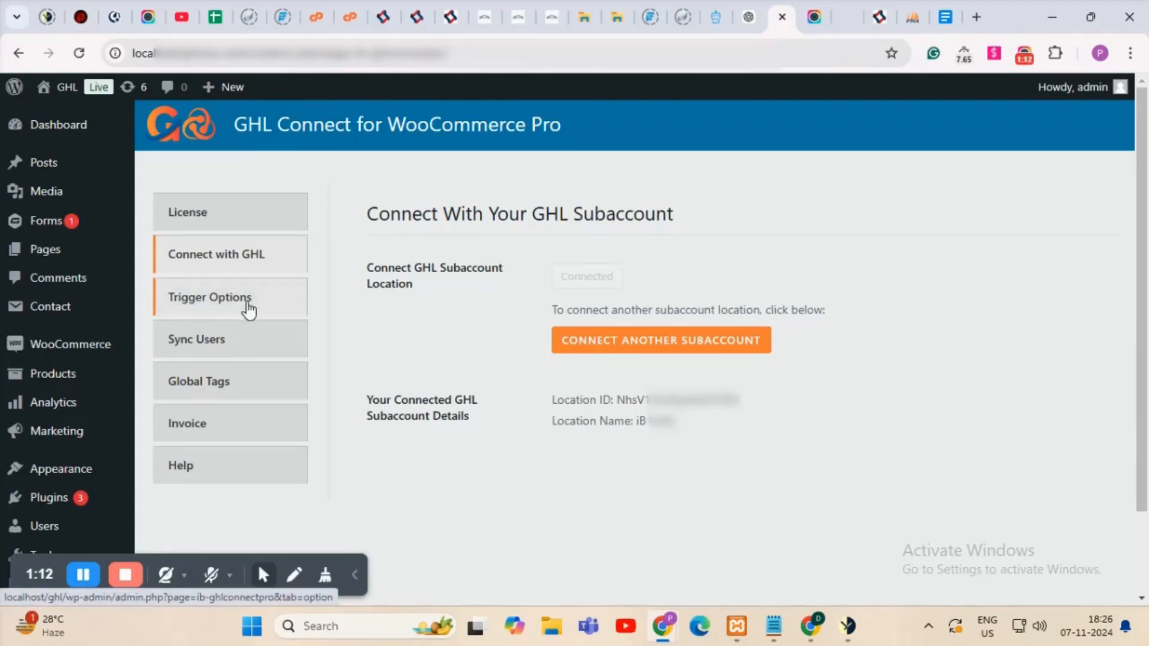
pyautogui.click(271, 318)
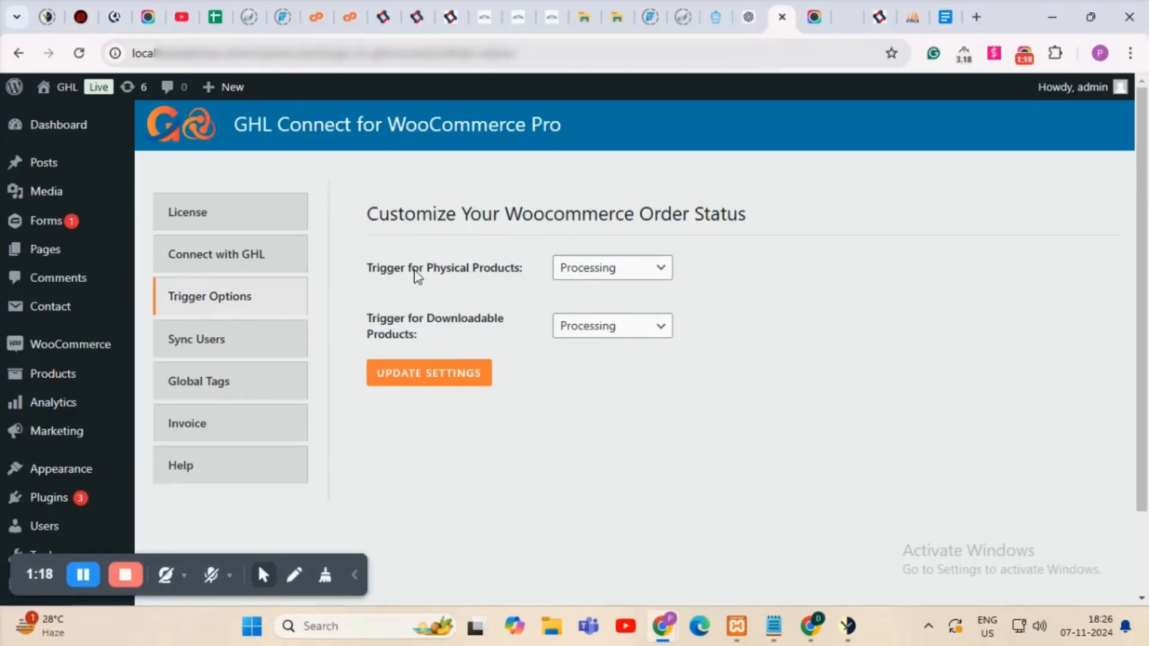
# Keep physical products on Processing, set downloadable products to Completed, and save the triggers.
pyautogui.click(598, 276)
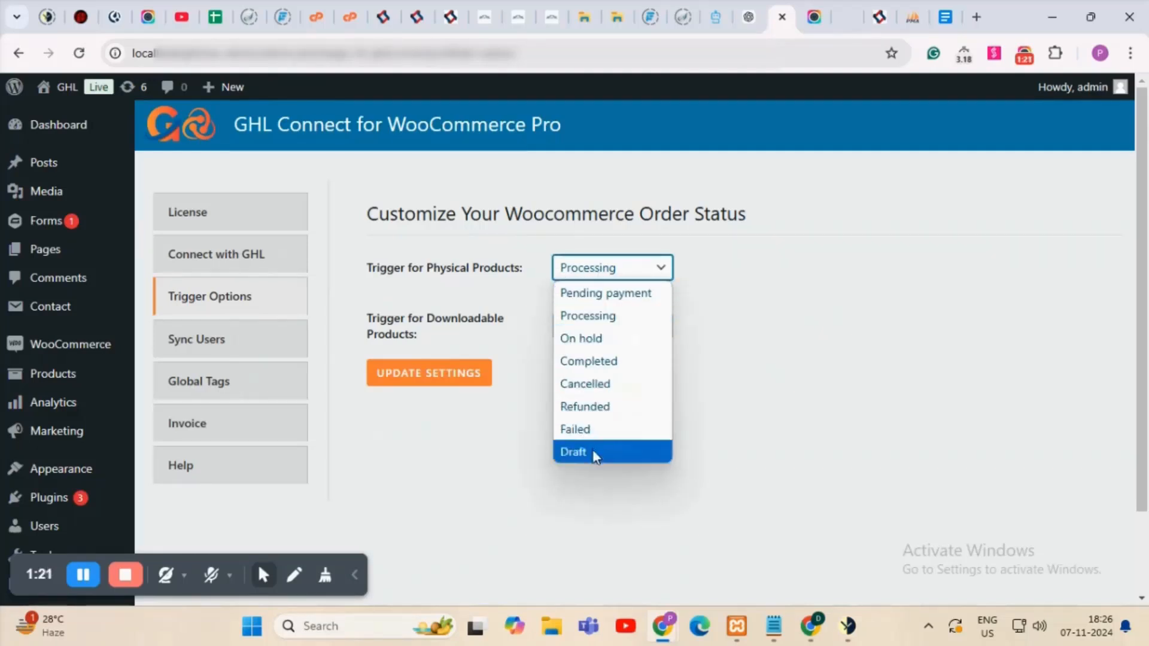
pyautogui.click(784, 288)
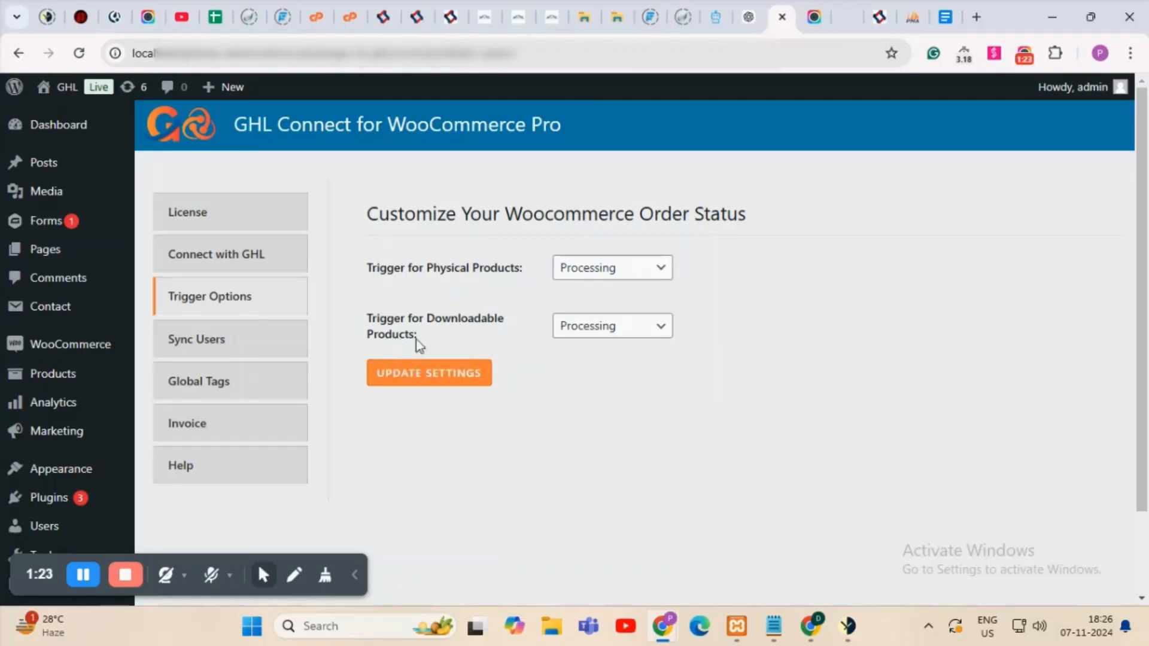
pyautogui.click(584, 329)
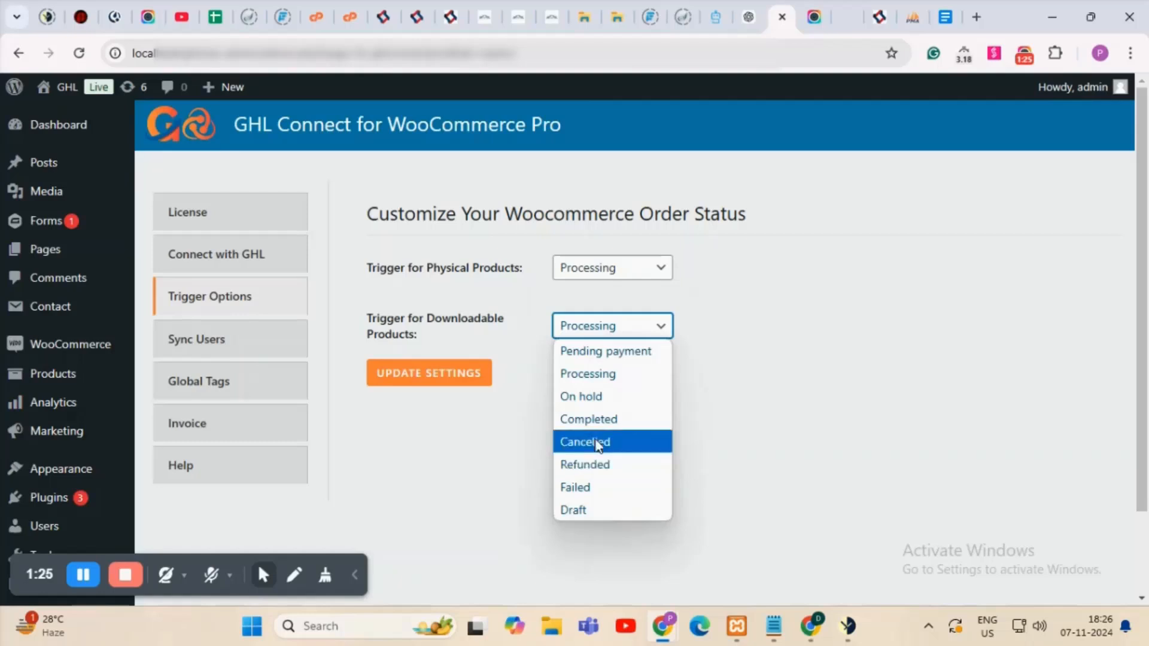
pyautogui.click(617, 418)
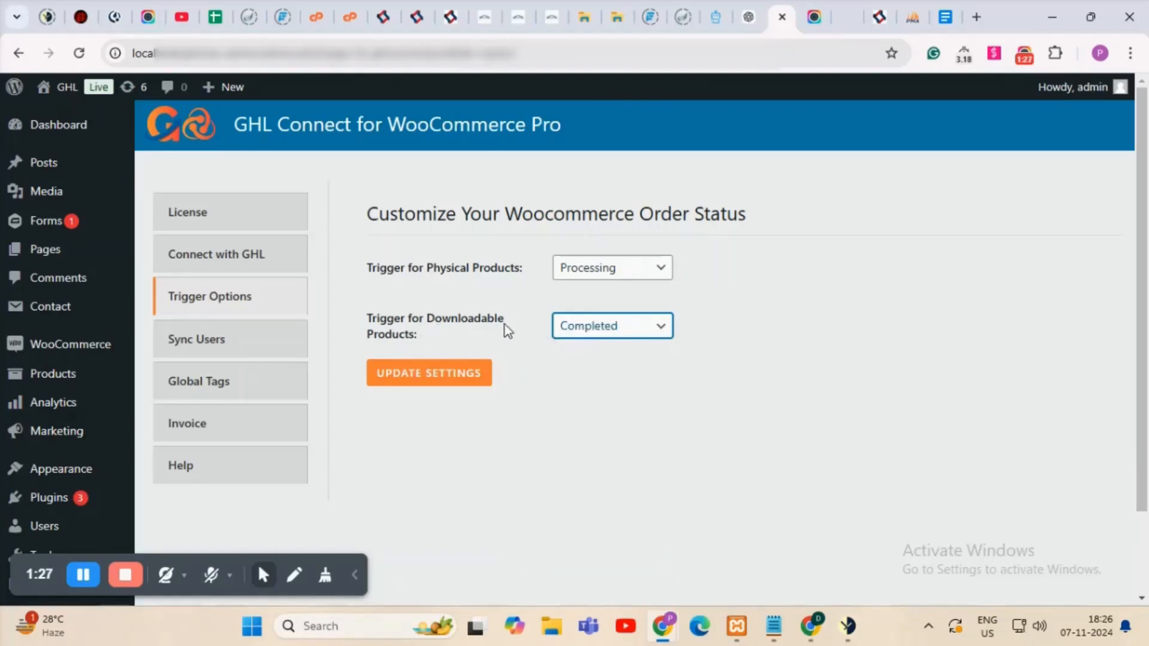
pyautogui.click(428, 383)
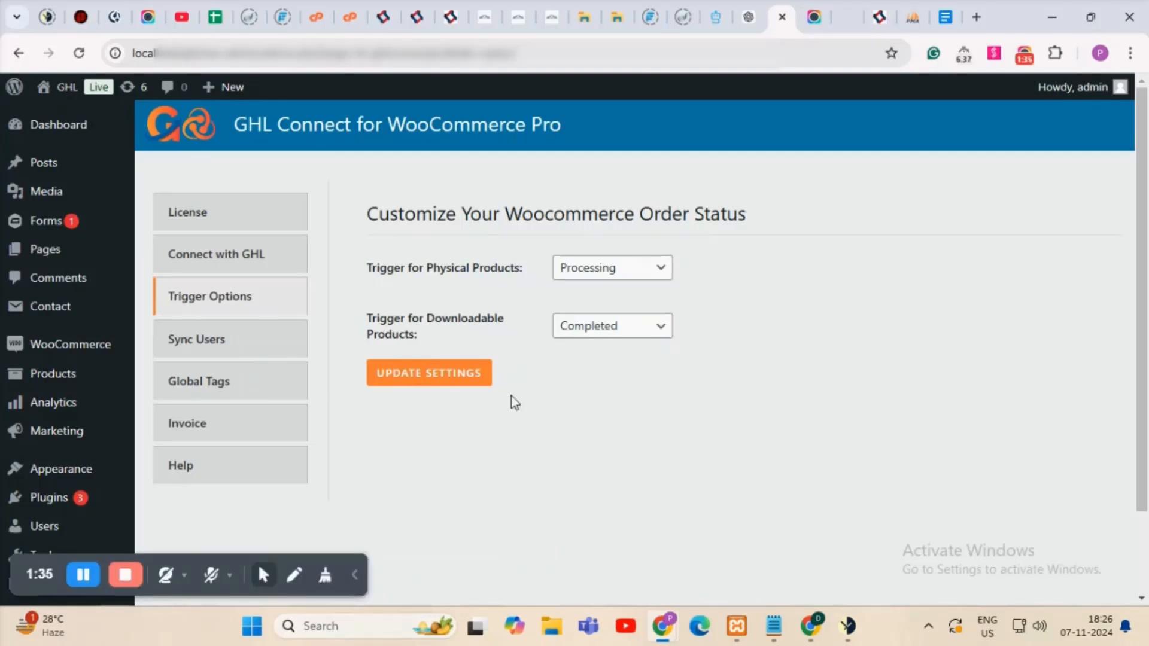
pyautogui.click(253, 347)
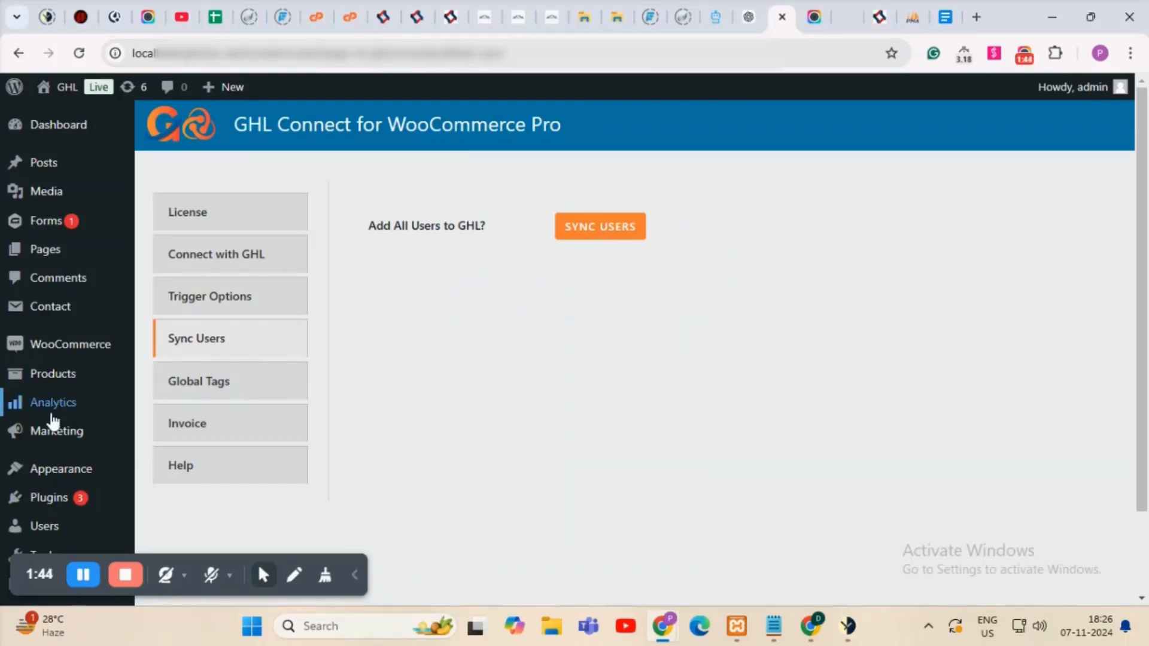
# Open the WordPress users list in a new tab to review the site's users.
pyautogui.scroll(-1, 53, 424)
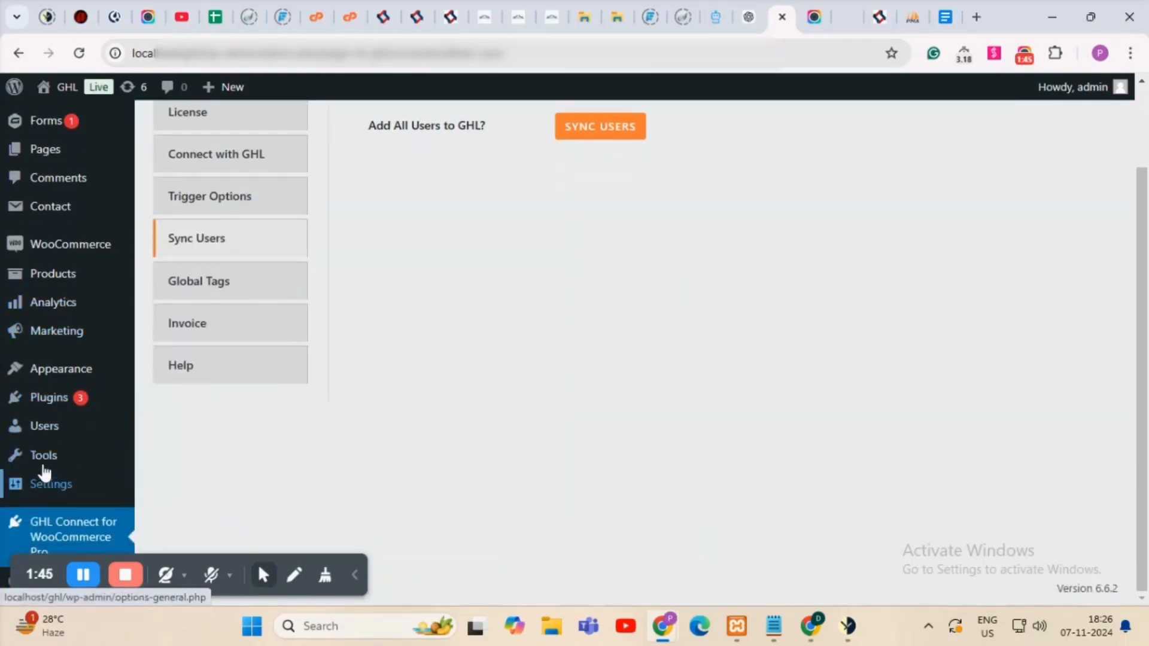
pyautogui.moveTo(60, 431)
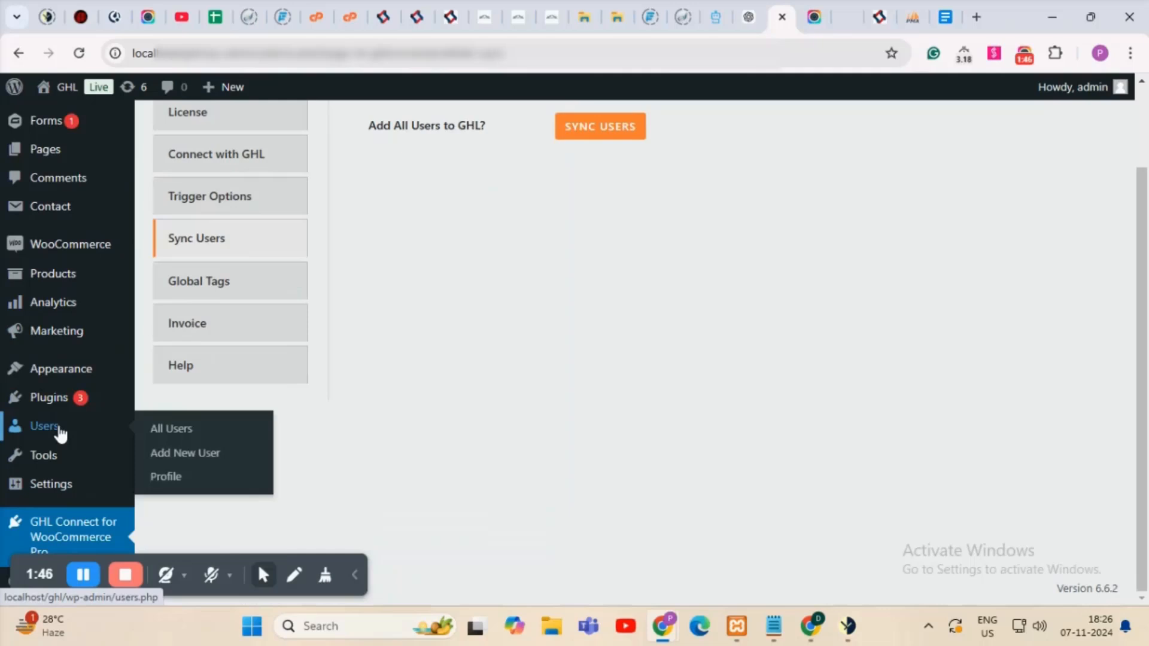
pyautogui.middleClick(60, 431)
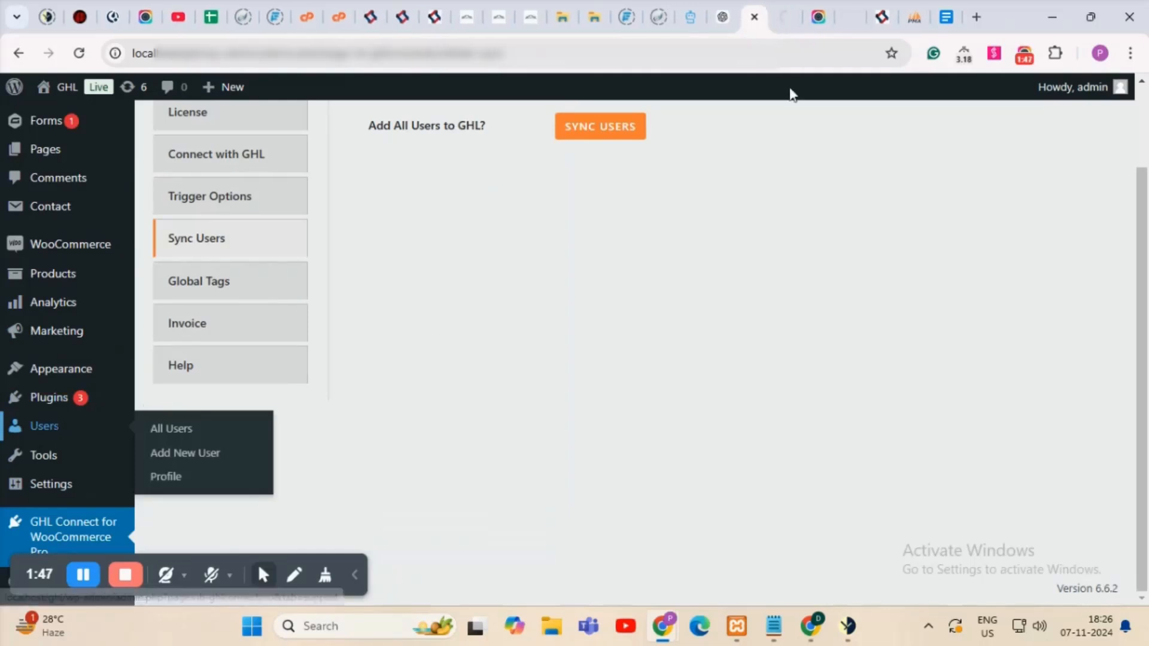
pyautogui.click(782, 17)
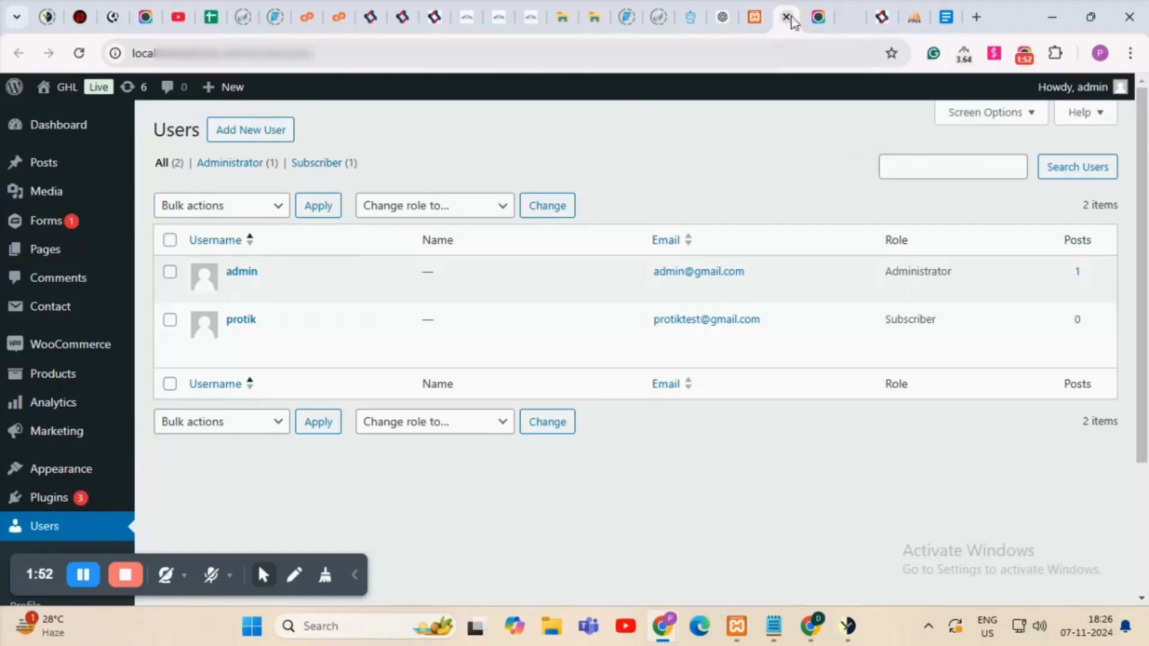
pyautogui.click(755, 12)
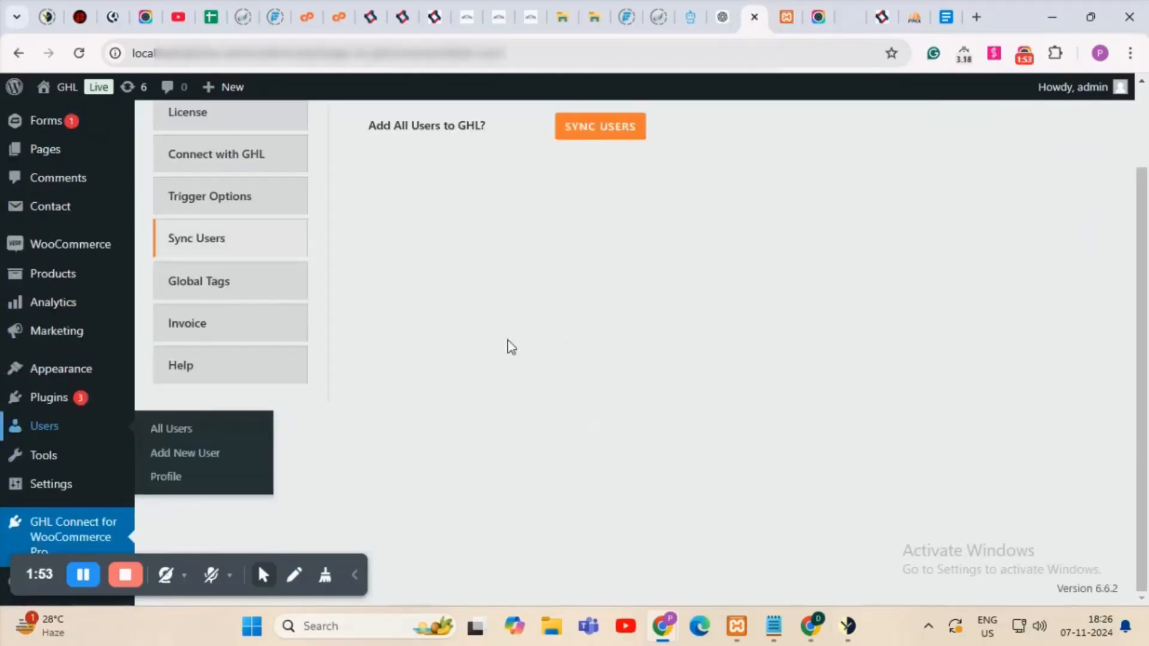
pyautogui.scroll(1, 595, 335)
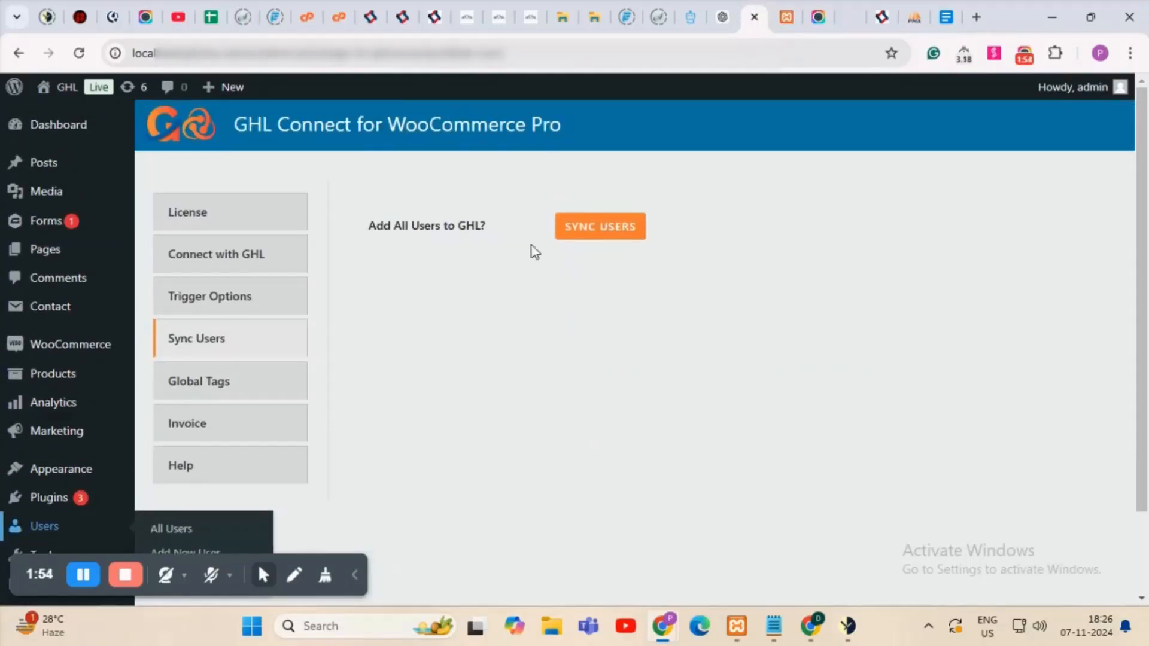
# Run SYNC USERS and reload until 'All users are synced in GHL' appears.
pyautogui.click(611, 226)
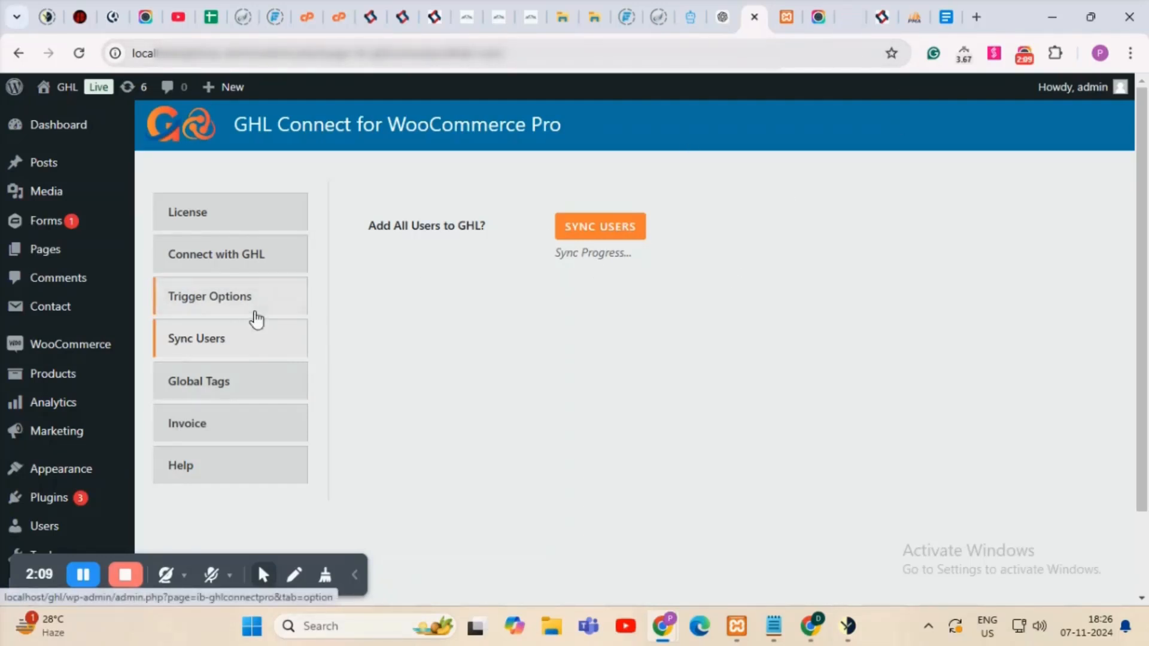
pyautogui.click(588, 53)
pyautogui.press('Return')
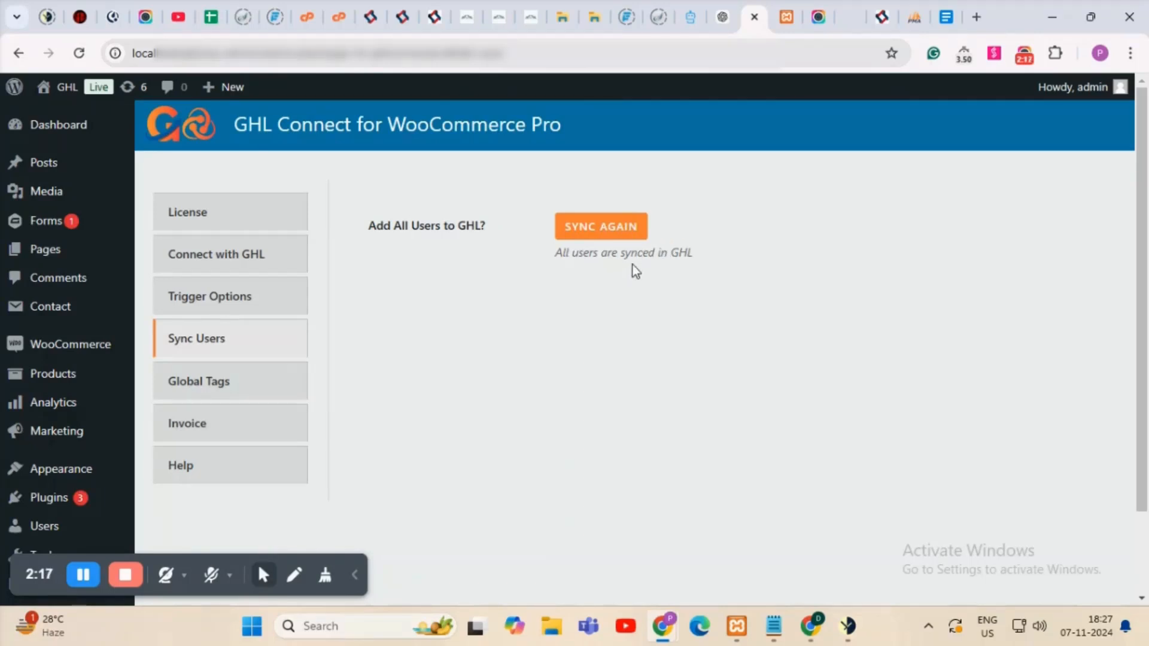
# Reload GoHighLevel Contacts to show both wp-user tagged contacts, then return to WordPress Users.
pyautogui.click(836, 6)
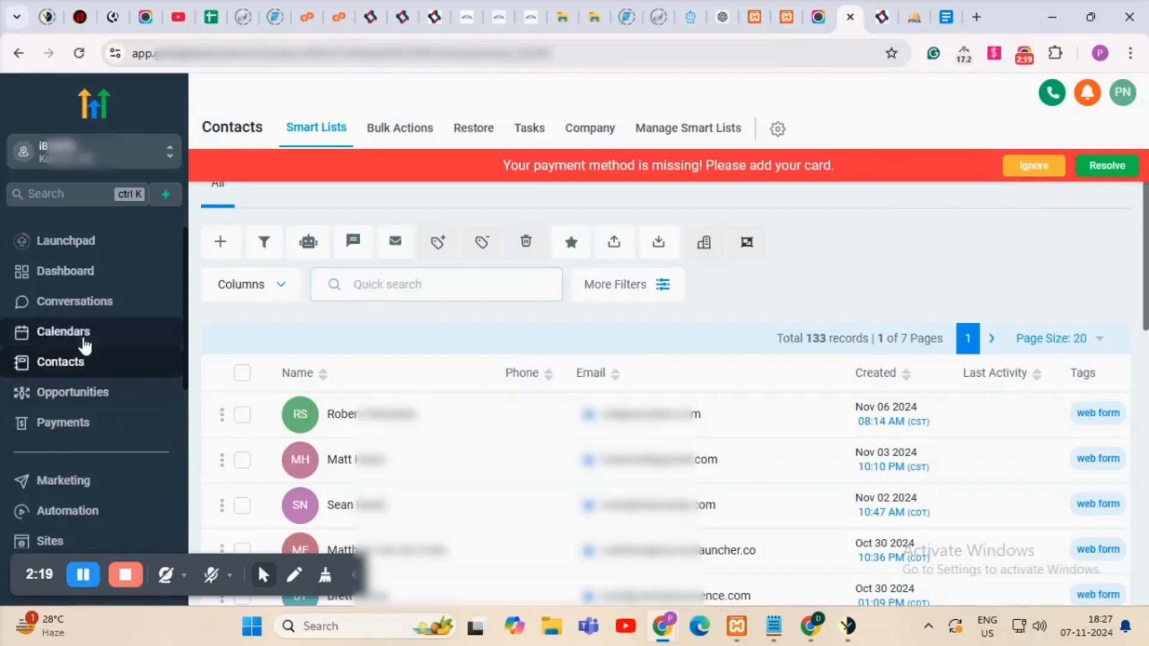
pyautogui.click(86, 345)
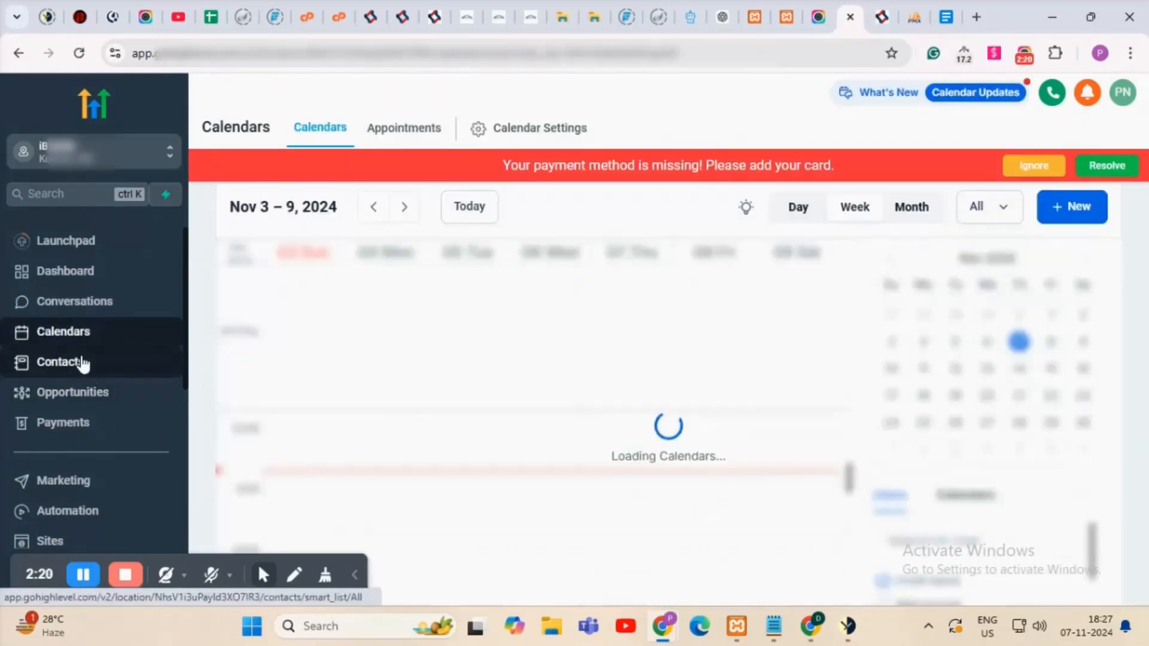
pyautogui.click(83, 362)
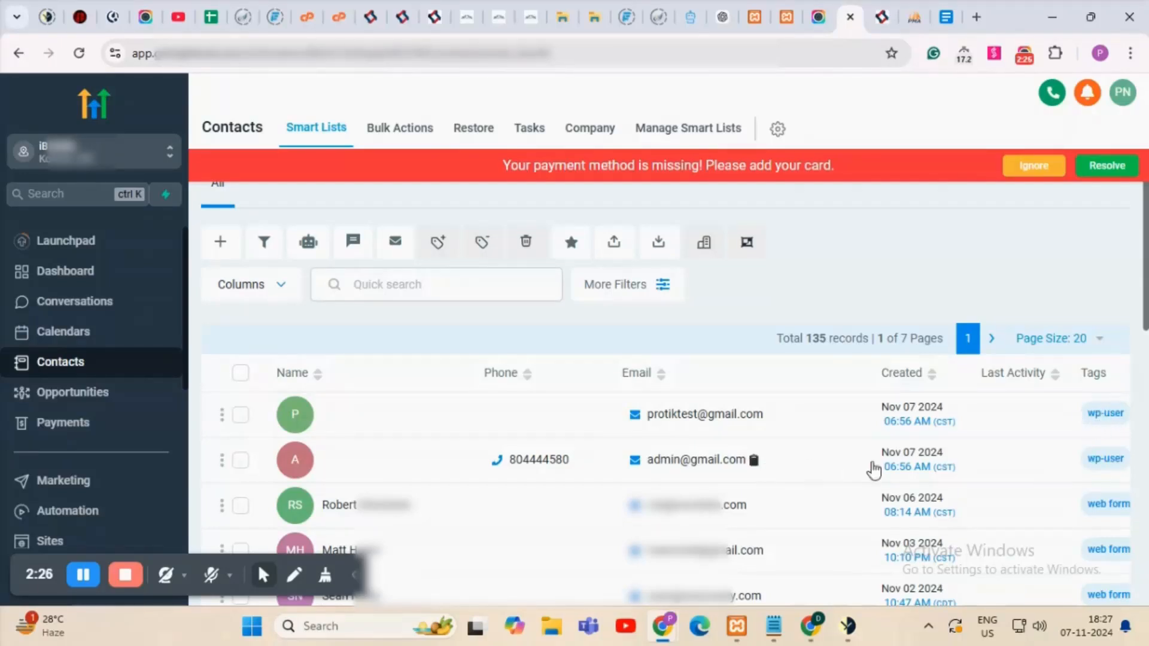
pyautogui.click(788, 17)
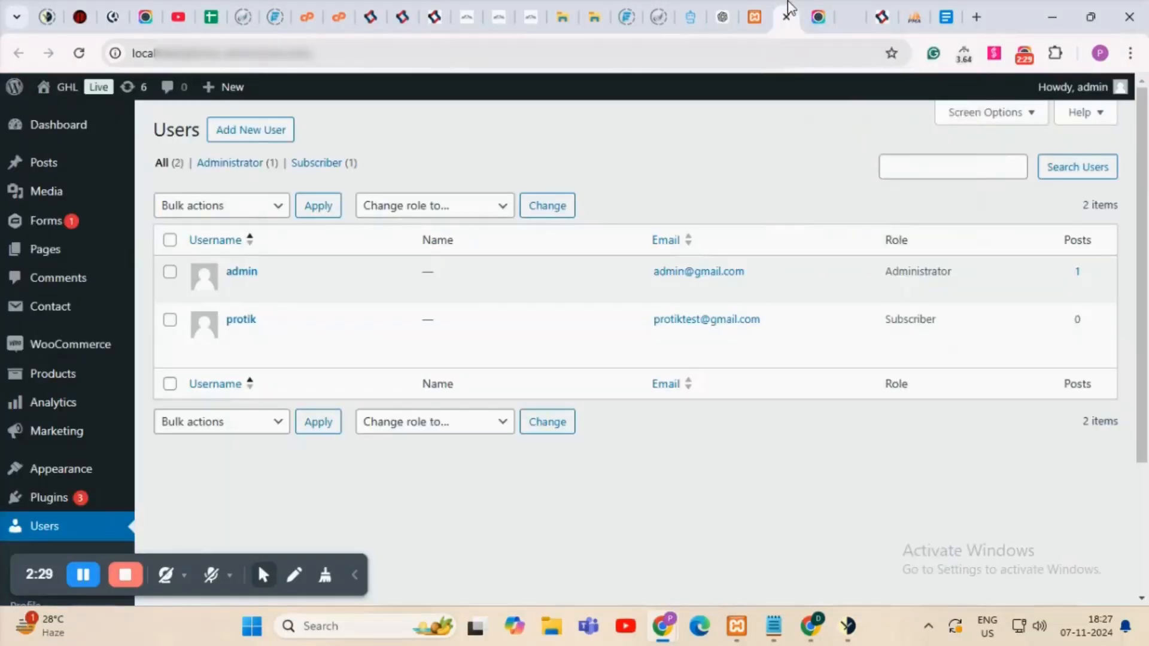
# Set global tags to globalA,globalB, enable sending order status as a tag, and save.
pyautogui.click(751, 15)
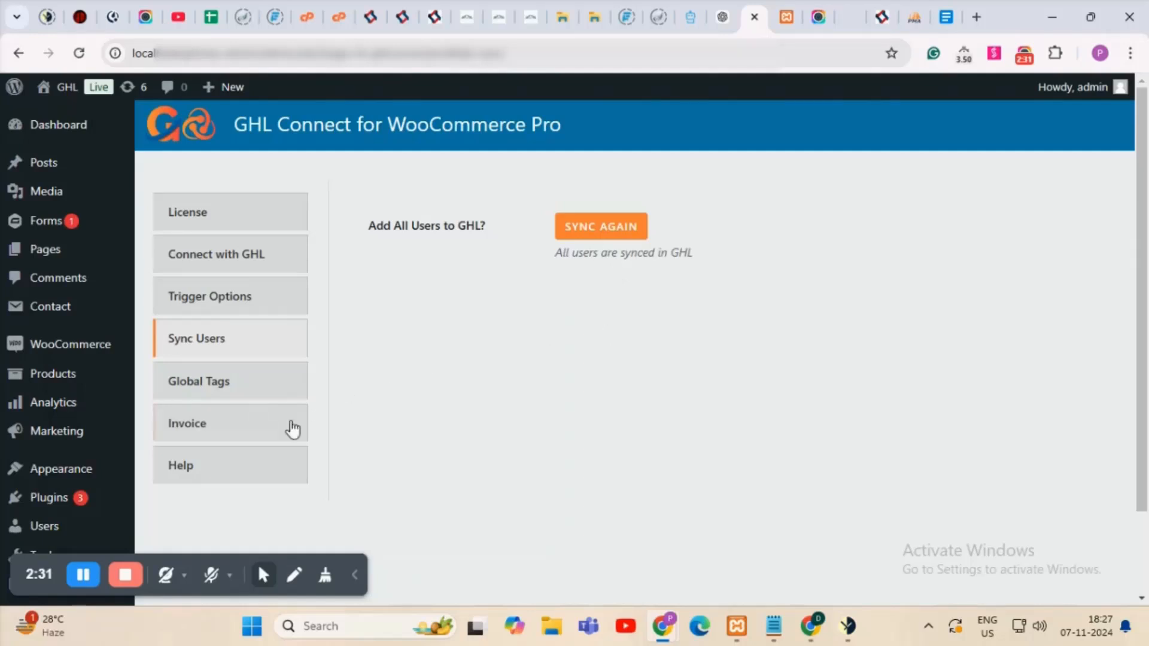
pyautogui.click(252, 389)
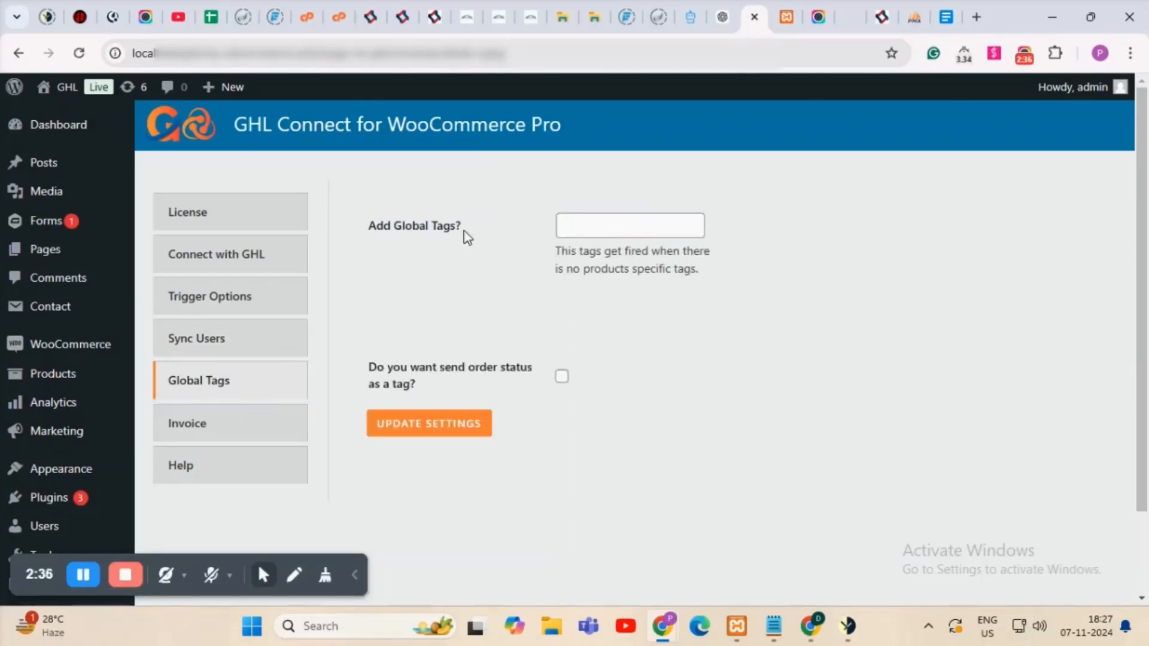
pyautogui.click(633, 225)
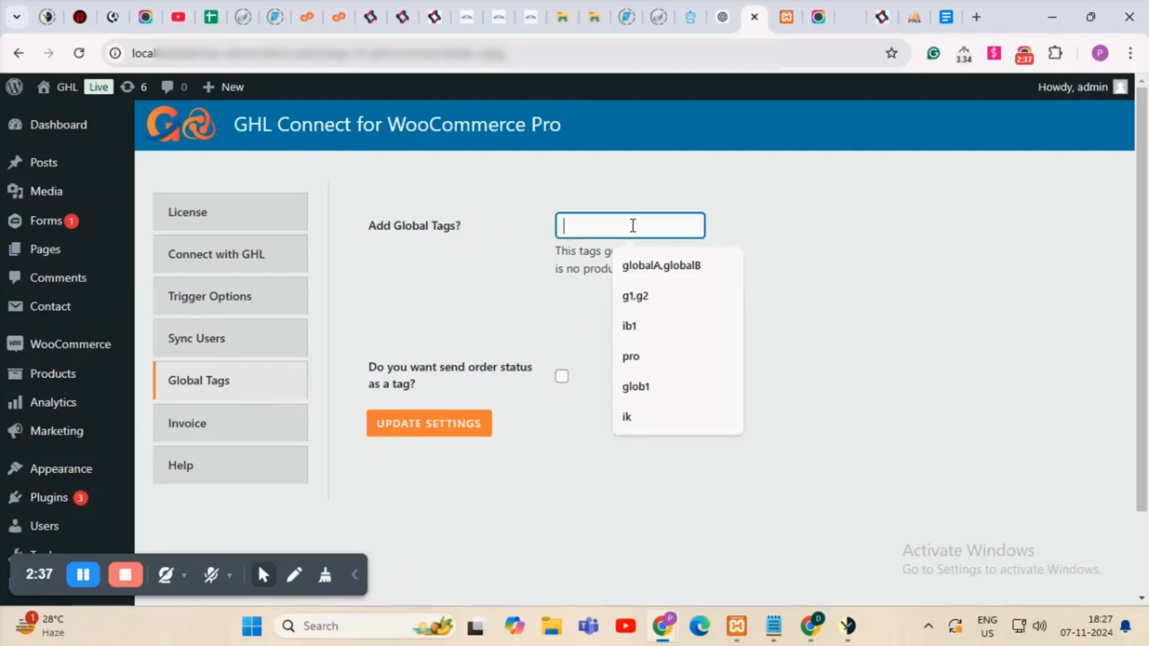
pyautogui.click(649, 277)
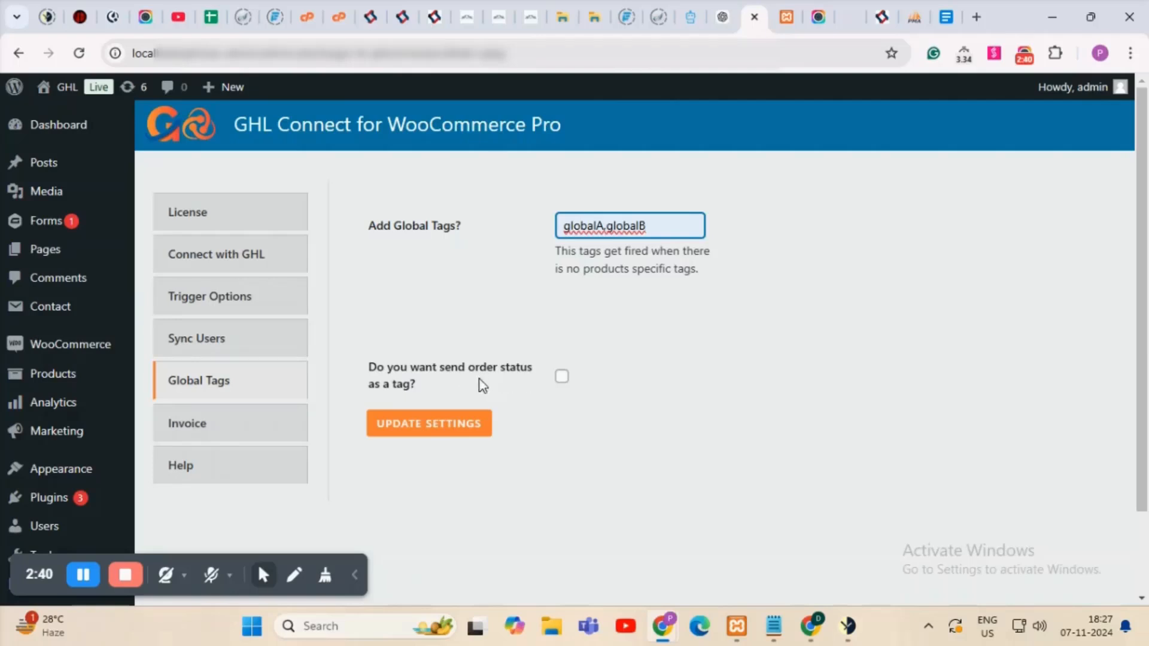
pyautogui.click(561, 377)
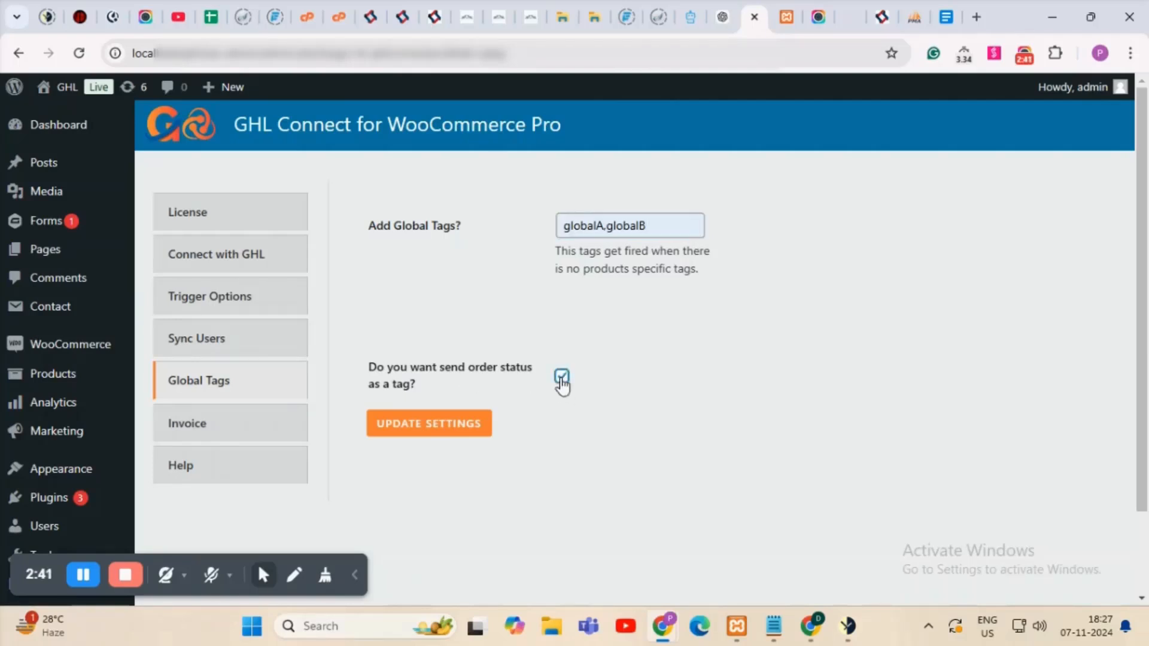
pyautogui.click(452, 431)
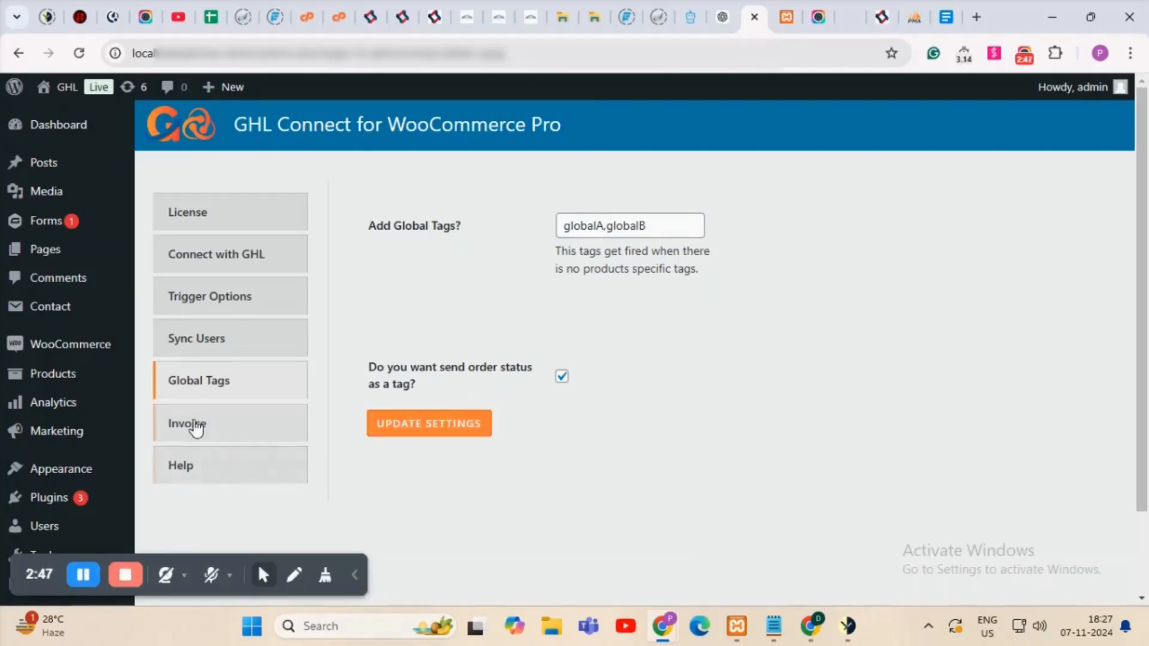
# Enable 'Create Invoice in GHL CRM', save the invoice setting, and view the Help page.
pyautogui.click(232, 428)
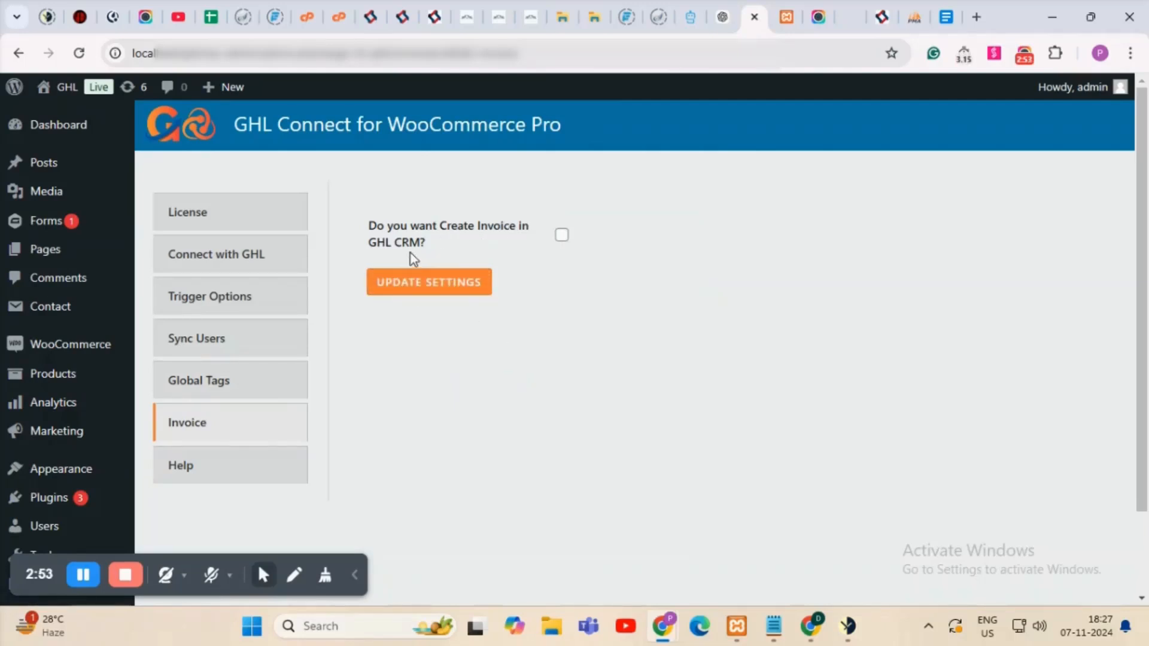
pyautogui.click(564, 238)
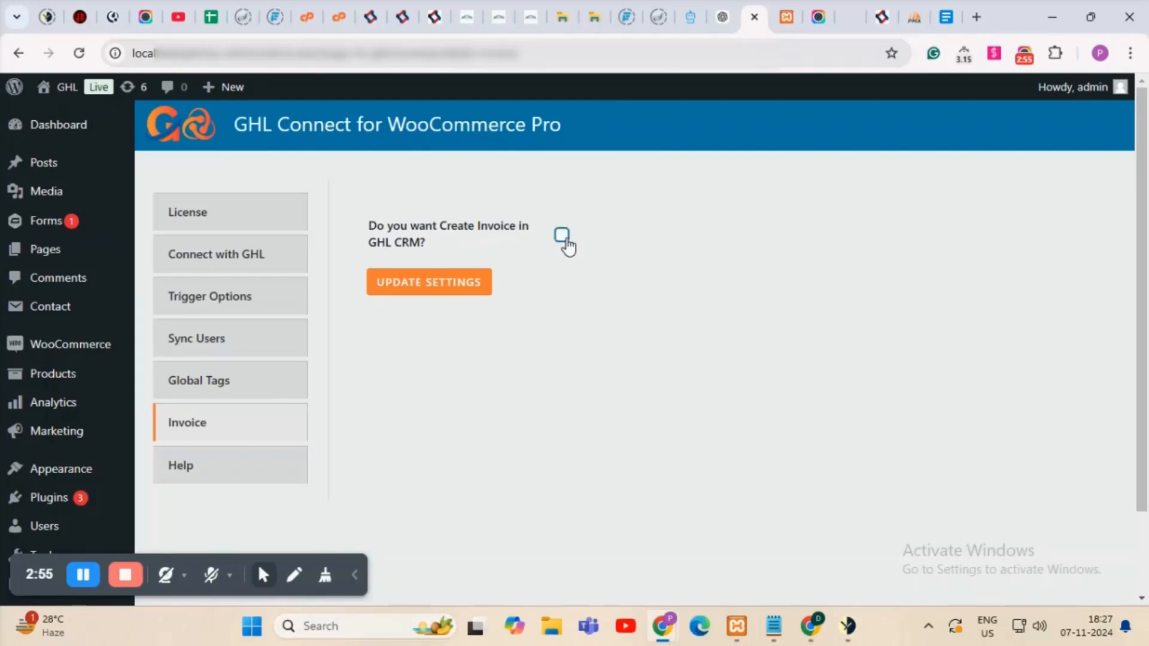
pyautogui.click(459, 293)
pyautogui.click(206, 479)
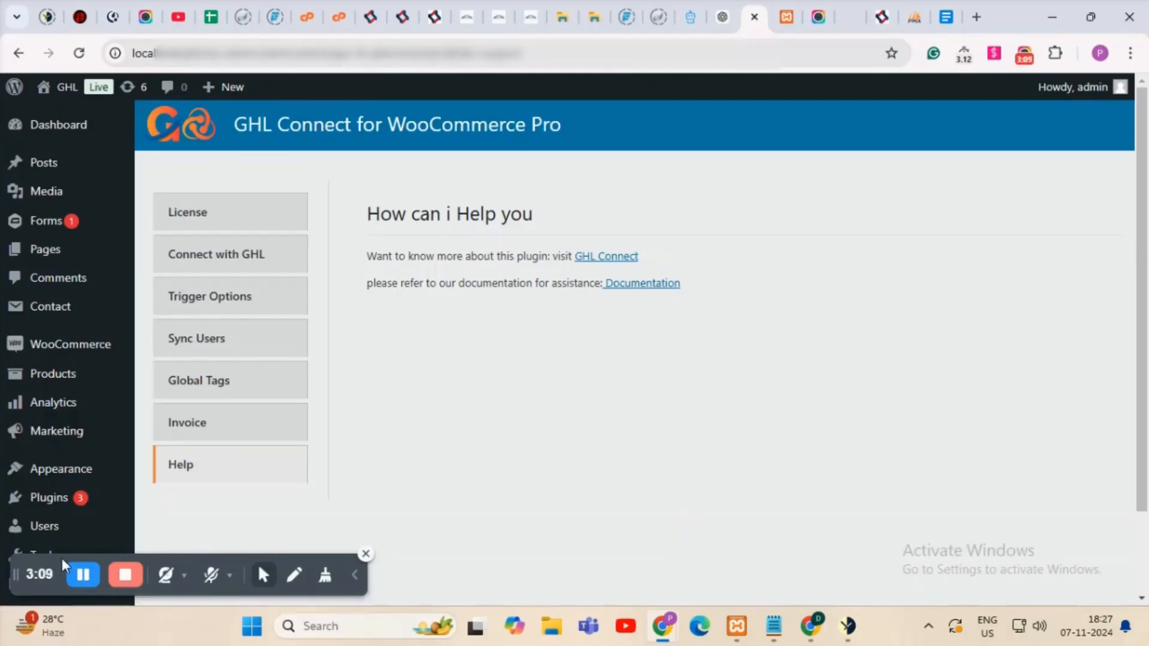
# Open All Products in a new tab and scroll down to the T-Shirt row.
pyautogui.moveTo(50, 558); pyautogui.dragTo(480, 553)
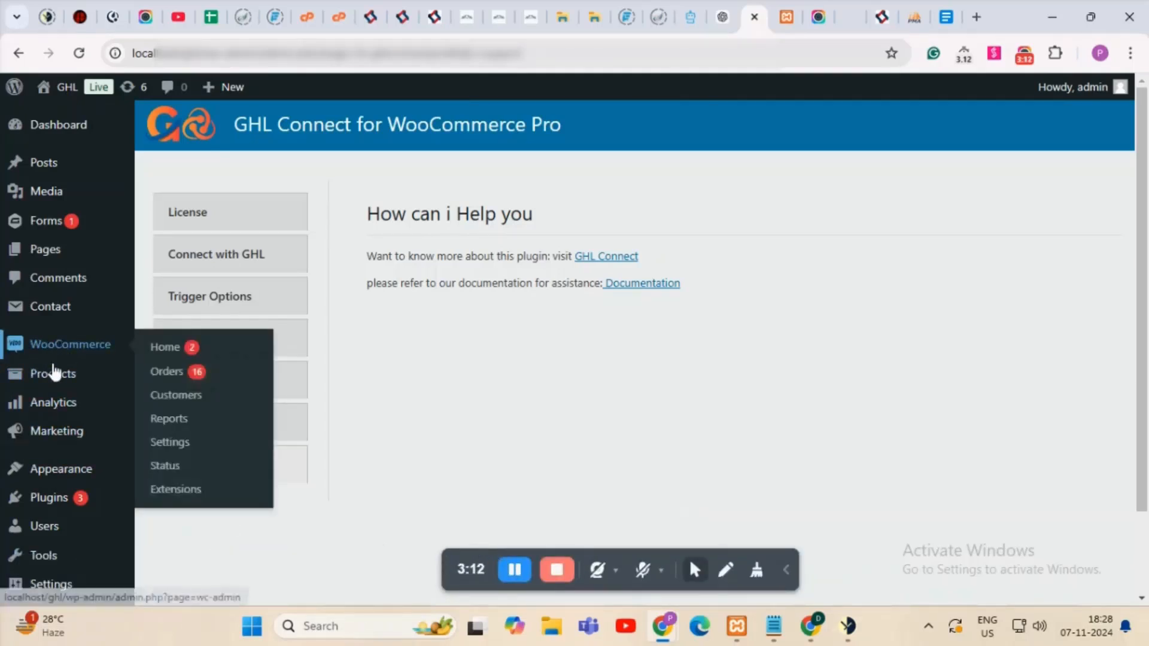
pyautogui.moveTo(40, 383)
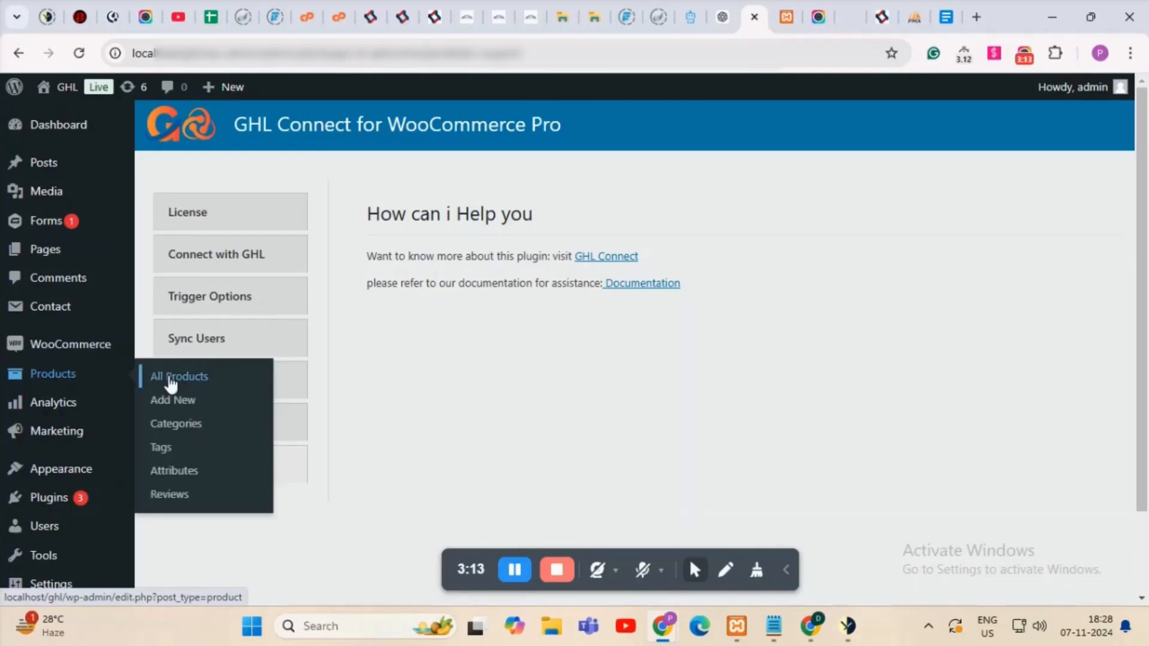
pyautogui.middleClick(172, 383)
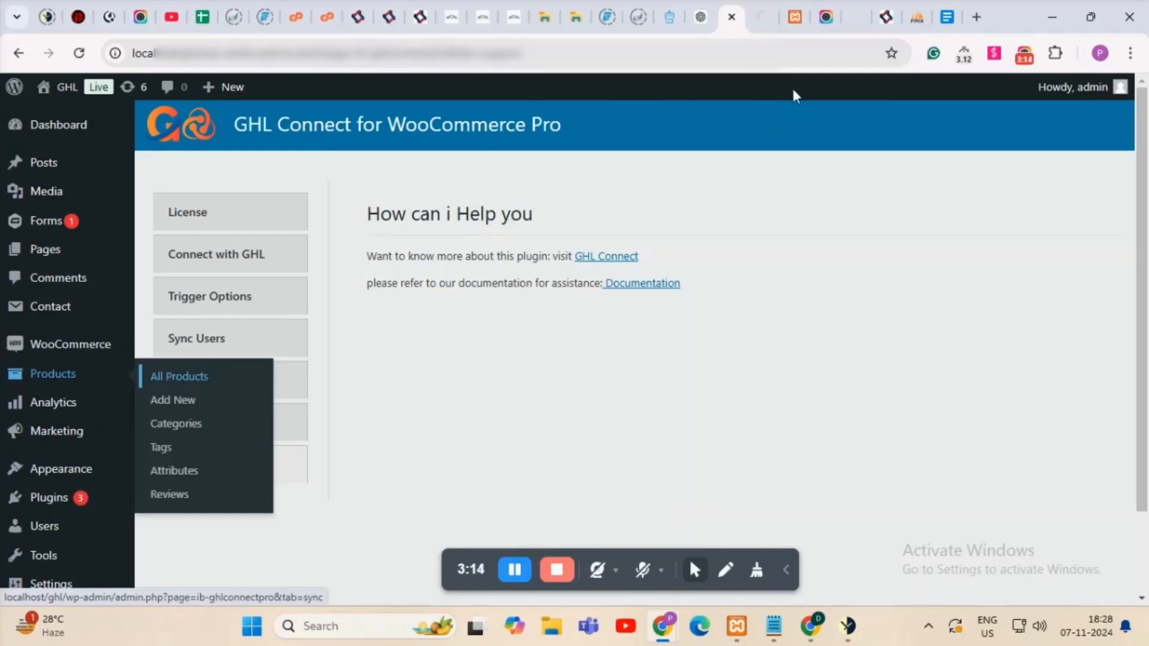
pyautogui.click(759, 15)
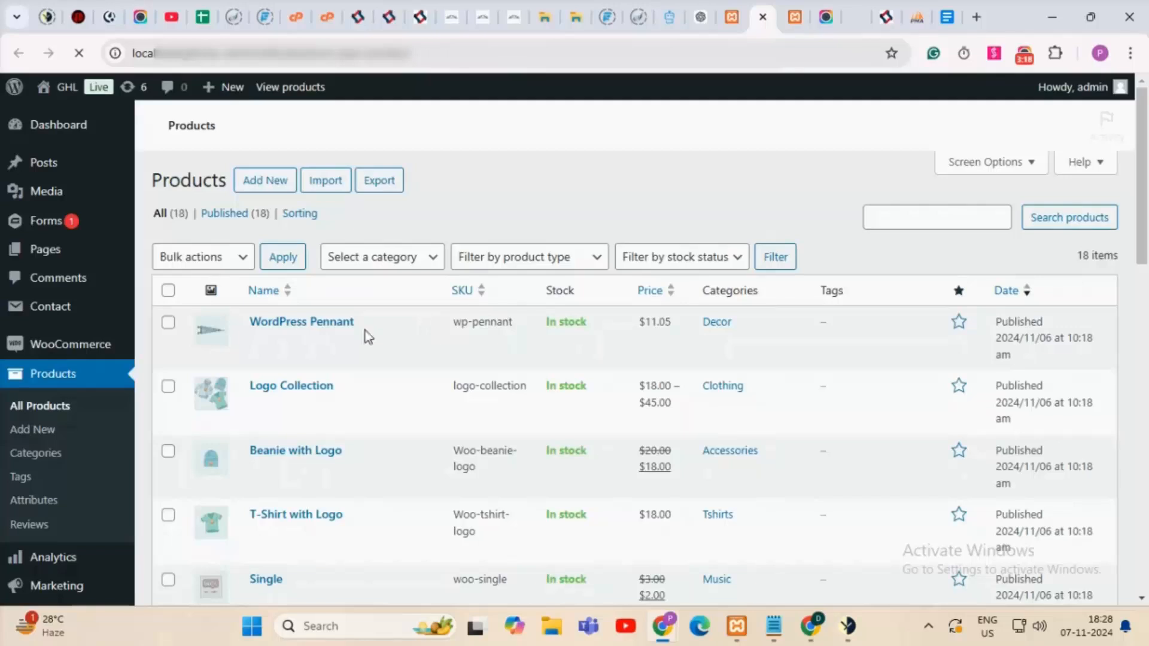
pyautogui.moveTo(335, 338)
pyautogui.scroll(-7, 359, 338)
pyautogui.scroll(-5, 469, 326)
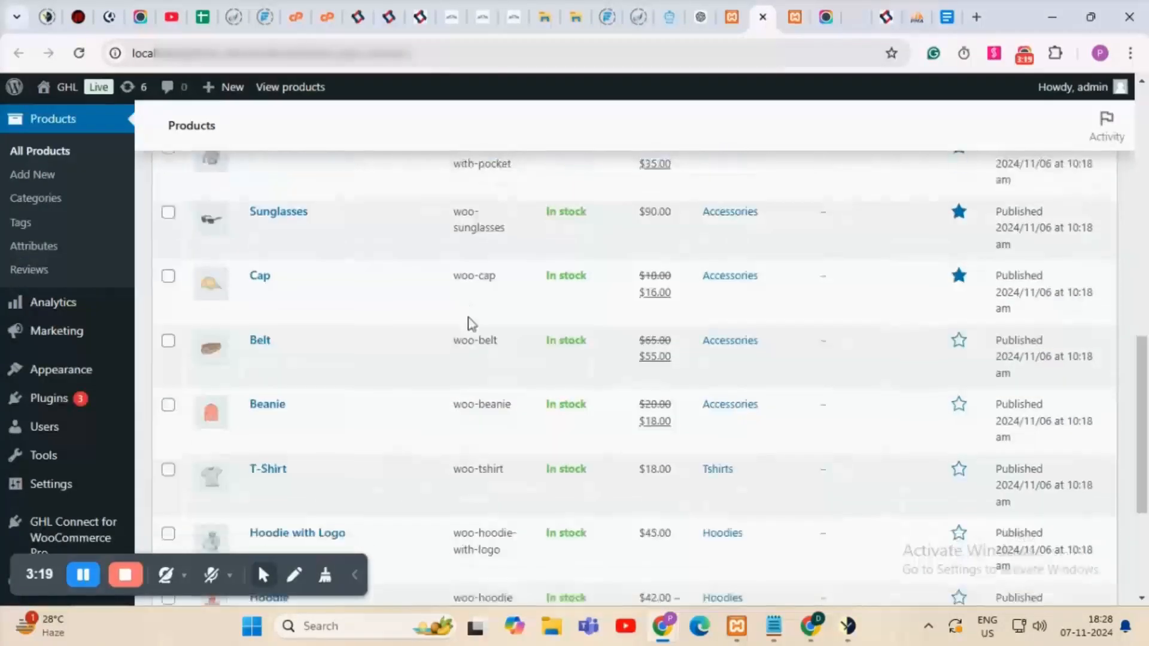
pyautogui.scroll(-4, 472, 316)
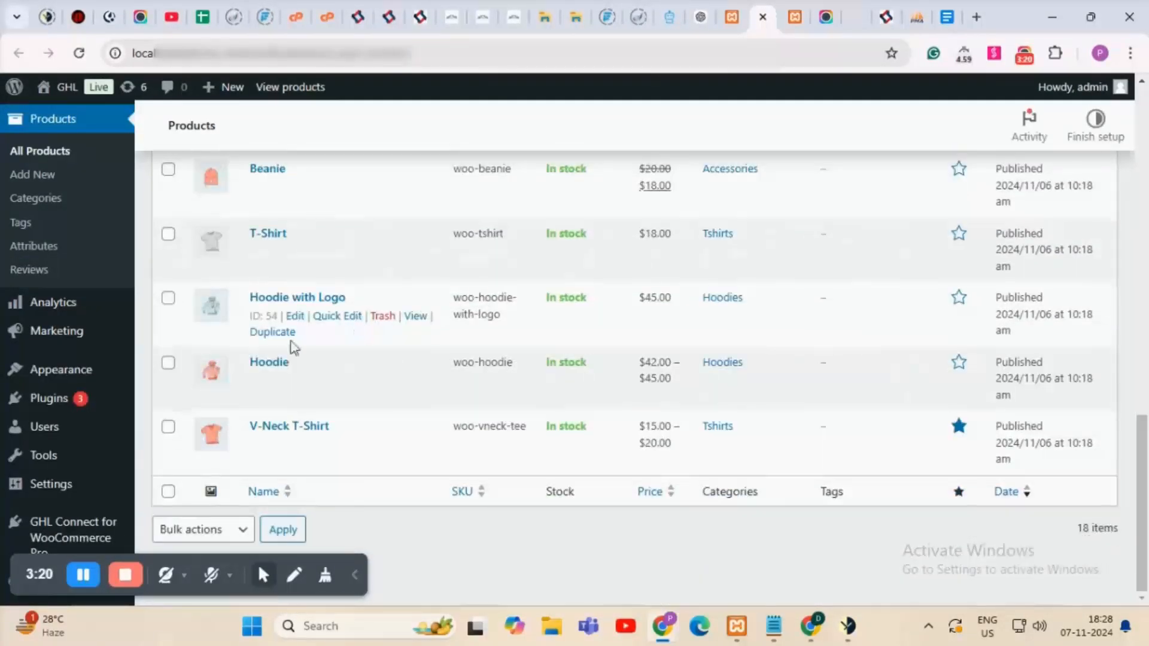
pyautogui.scroll(3, 385, 298)
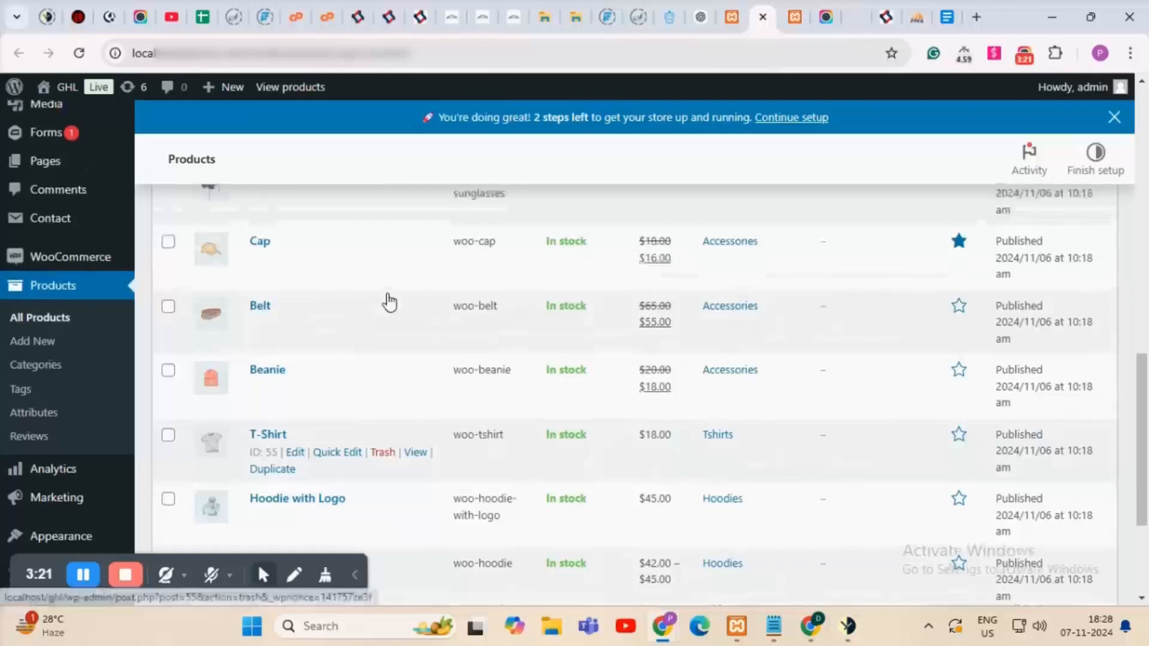
pyautogui.scroll(-3, 388, 300)
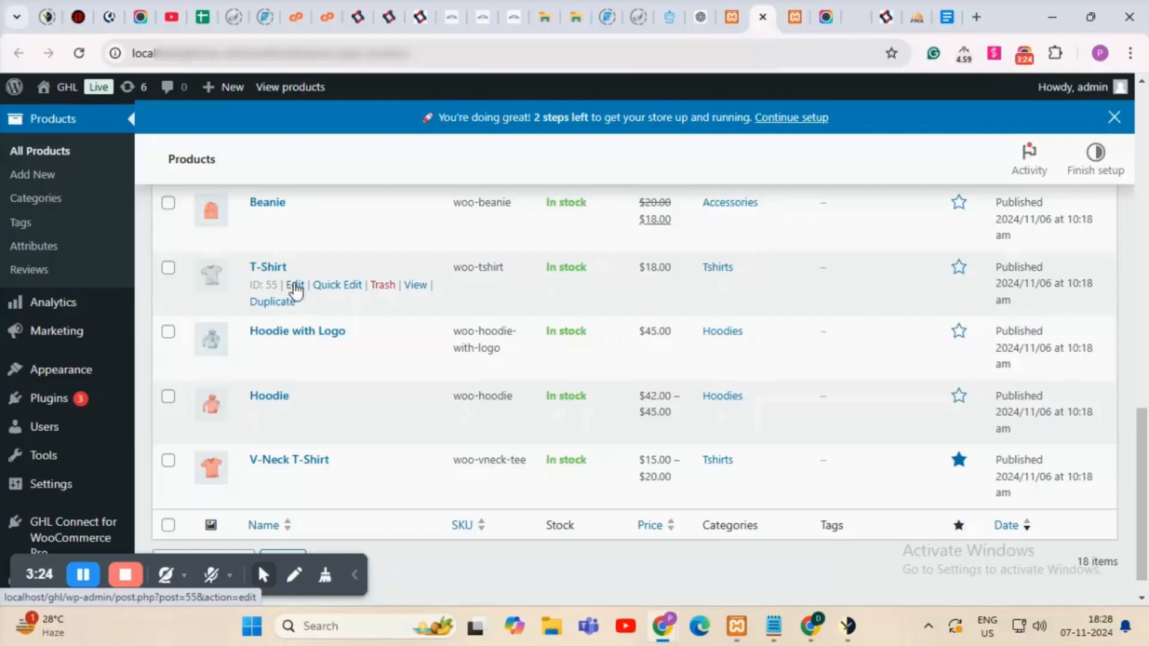
# Open the T-Shirt product's edit page and scroll to its Product data panel.
pyautogui.click(295, 286)
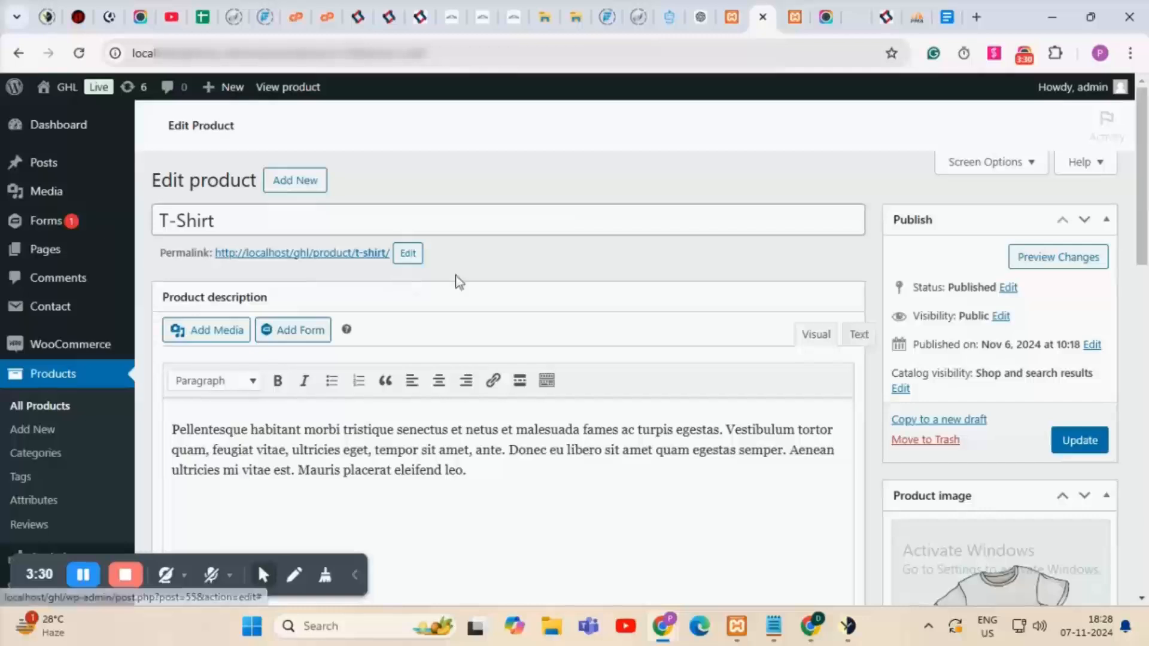
pyautogui.scroll(-1, 468, 280)
pyautogui.scroll(-7, 468, 280)
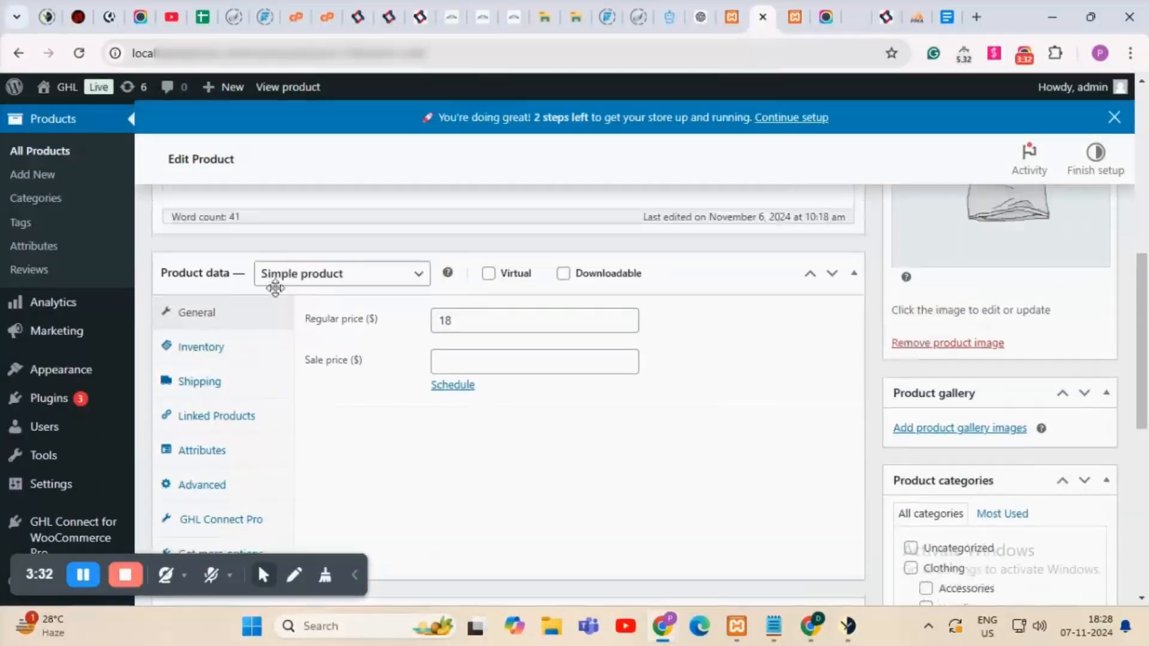
pyautogui.scroll(-3, 240, 479)
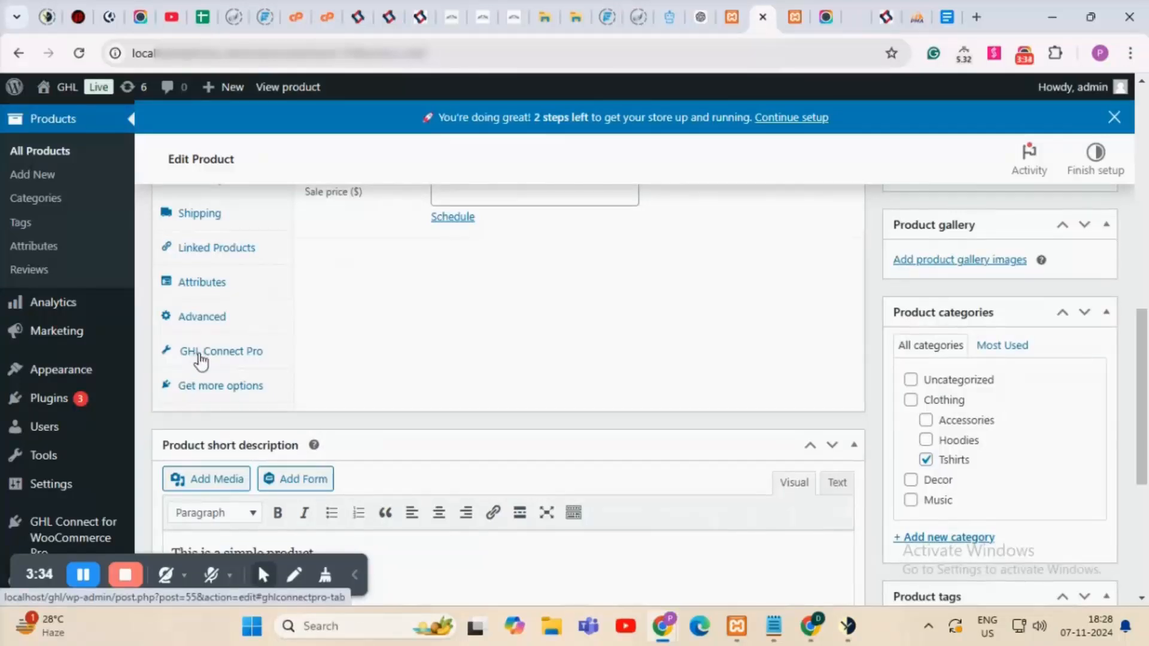
# In the T-Shirt's GHL Connect Pro settings, add the demo tag for purchases.
pyautogui.click(241, 359)
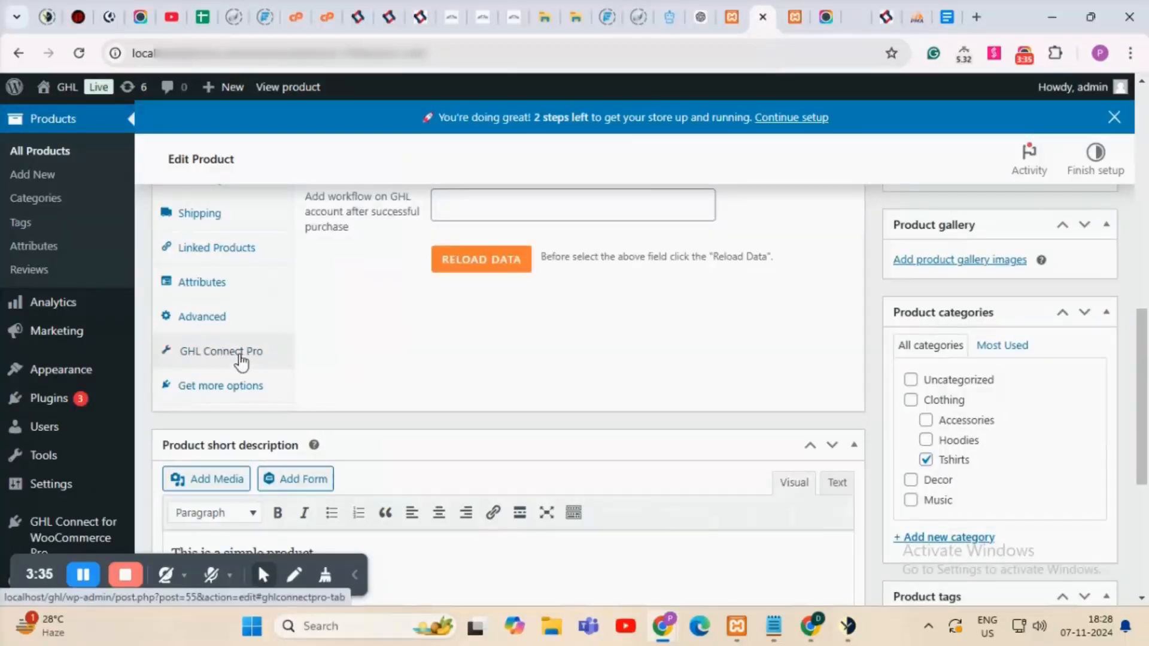
pyautogui.scroll(3, 397, 359)
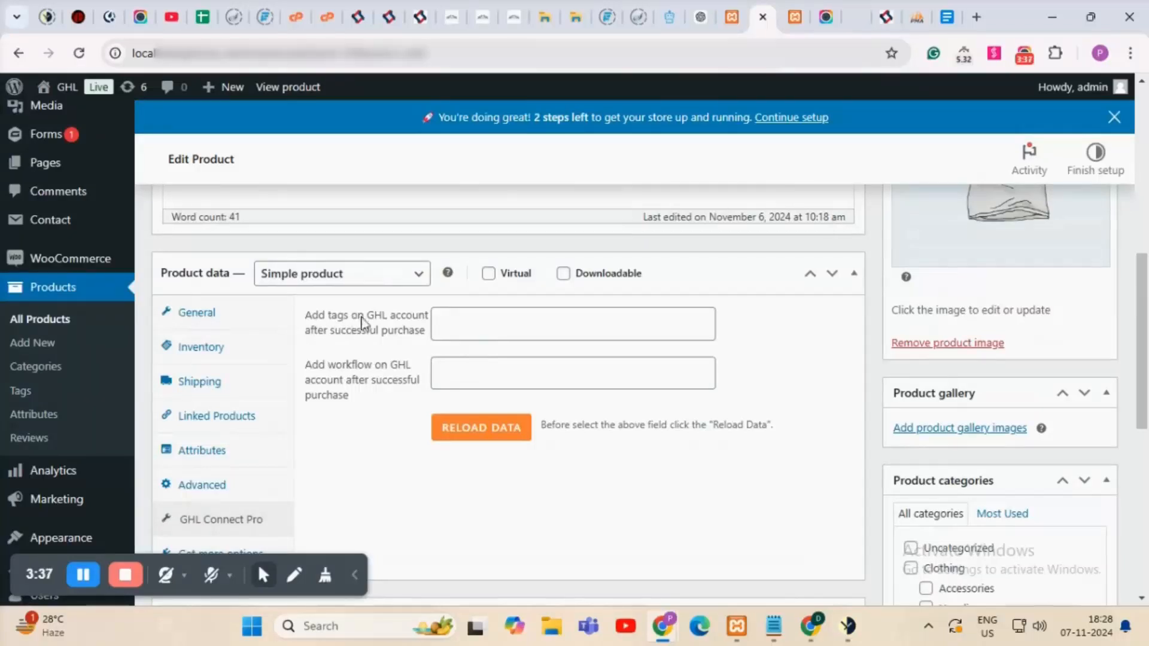
pyautogui.click(484, 327)
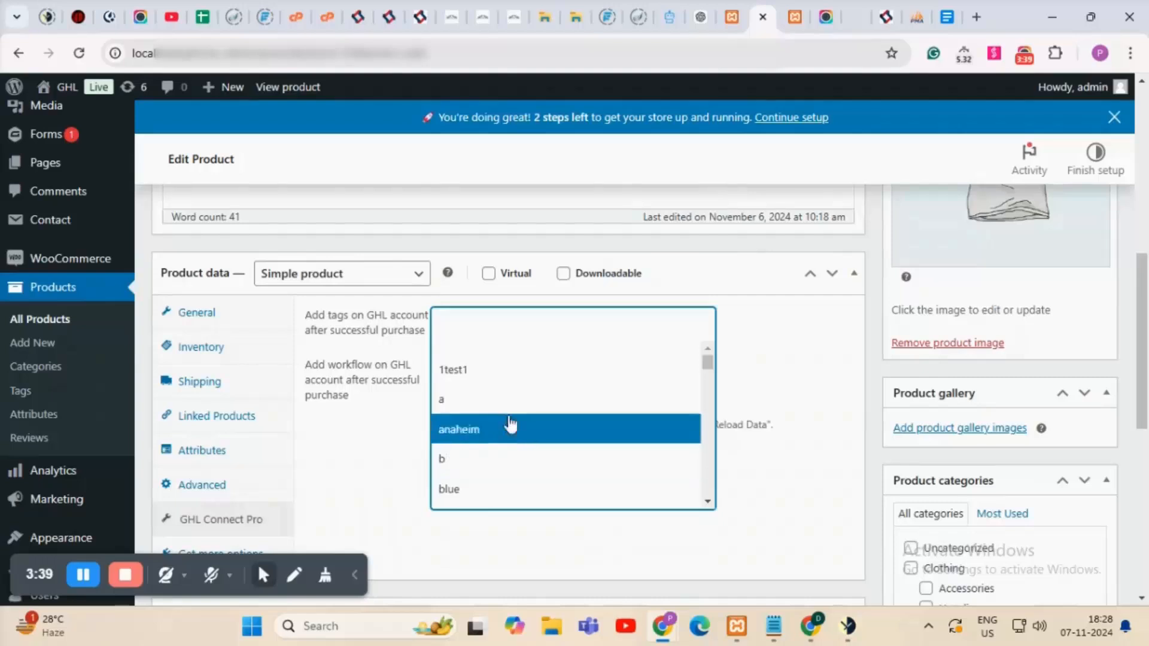
pyautogui.scroll(-5, 513, 457)
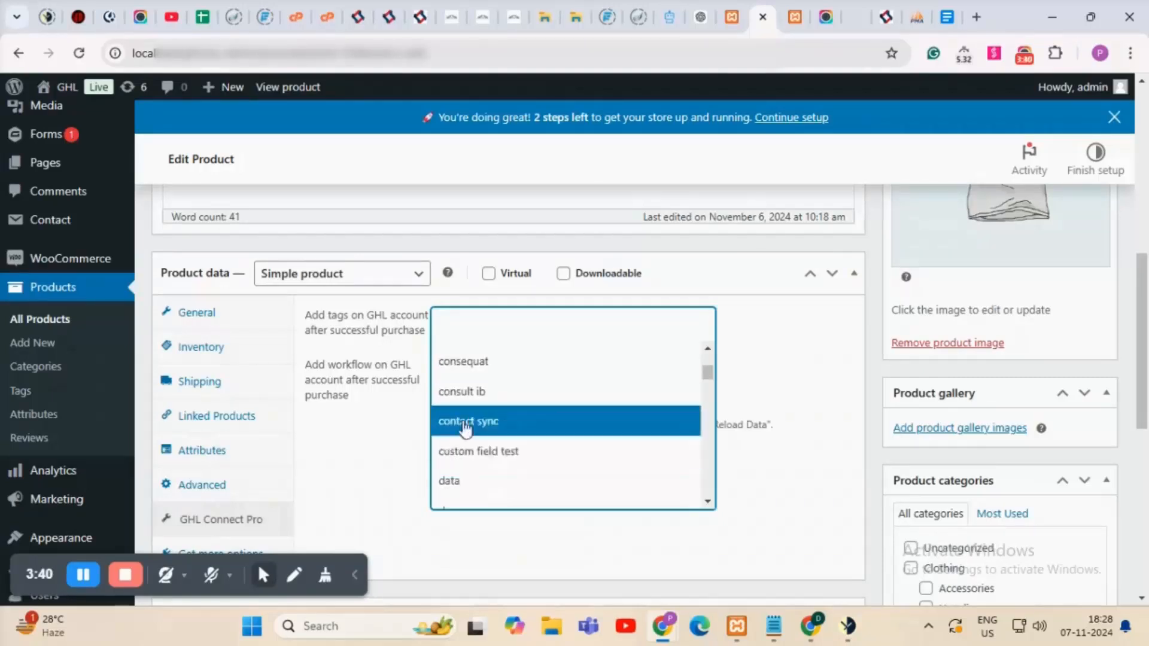
pyautogui.scroll(-3, 515, 398)
pyautogui.scroll(-2, 513, 403)
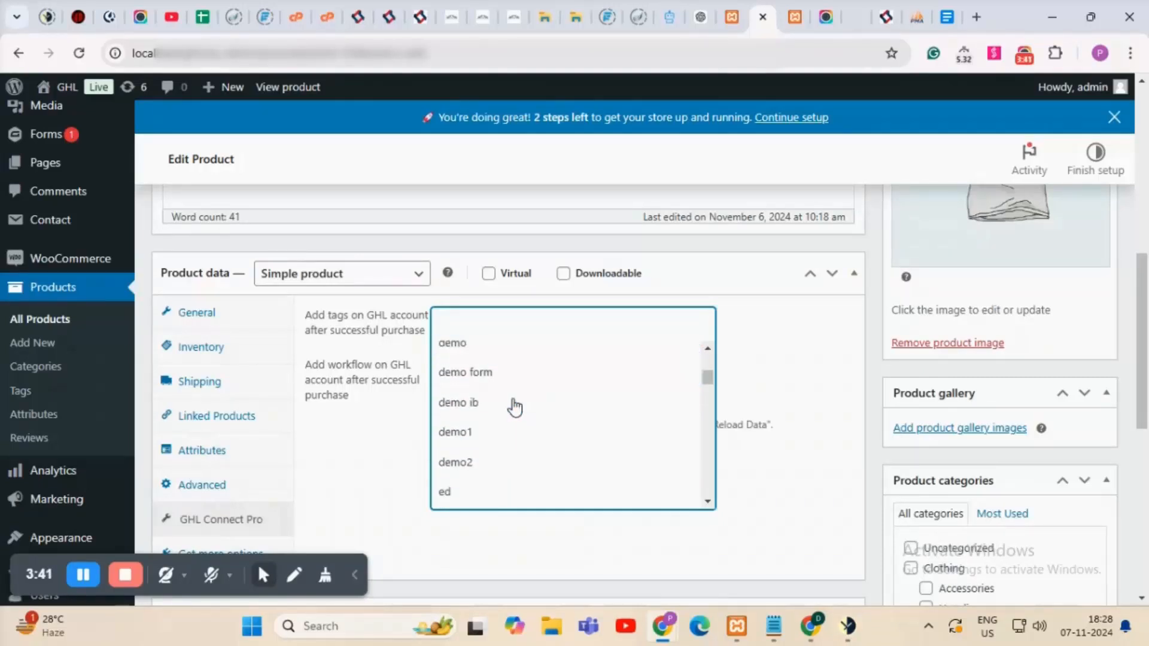
pyautogui.scroll(2, 503, 405)
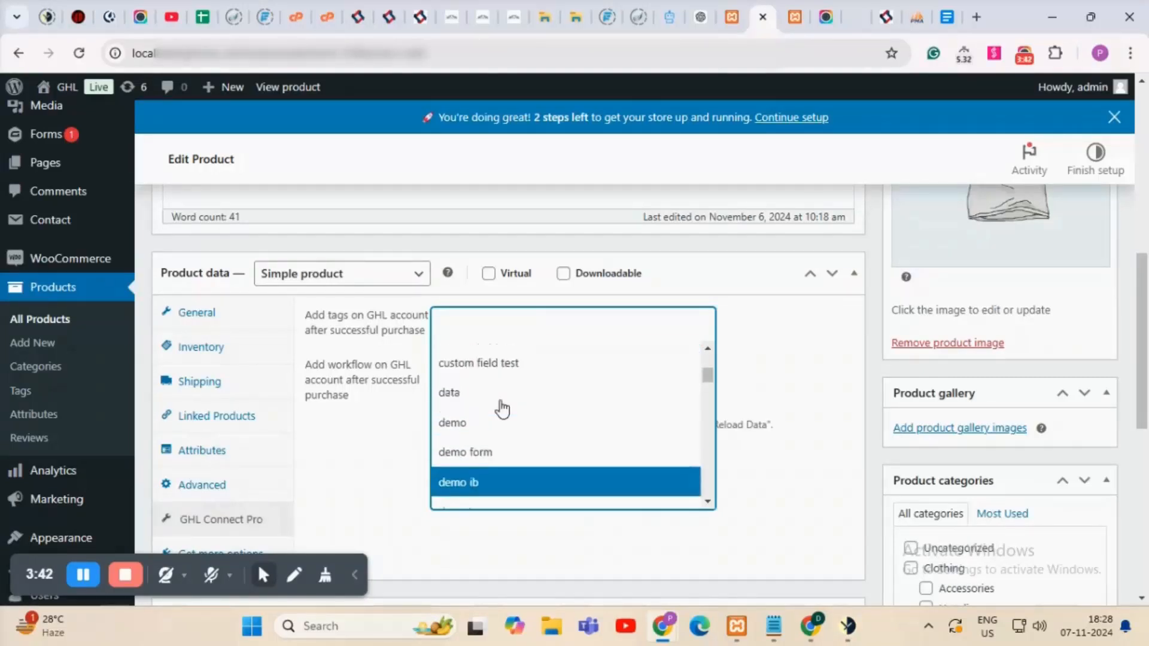
pyautogui.click(467, 440)
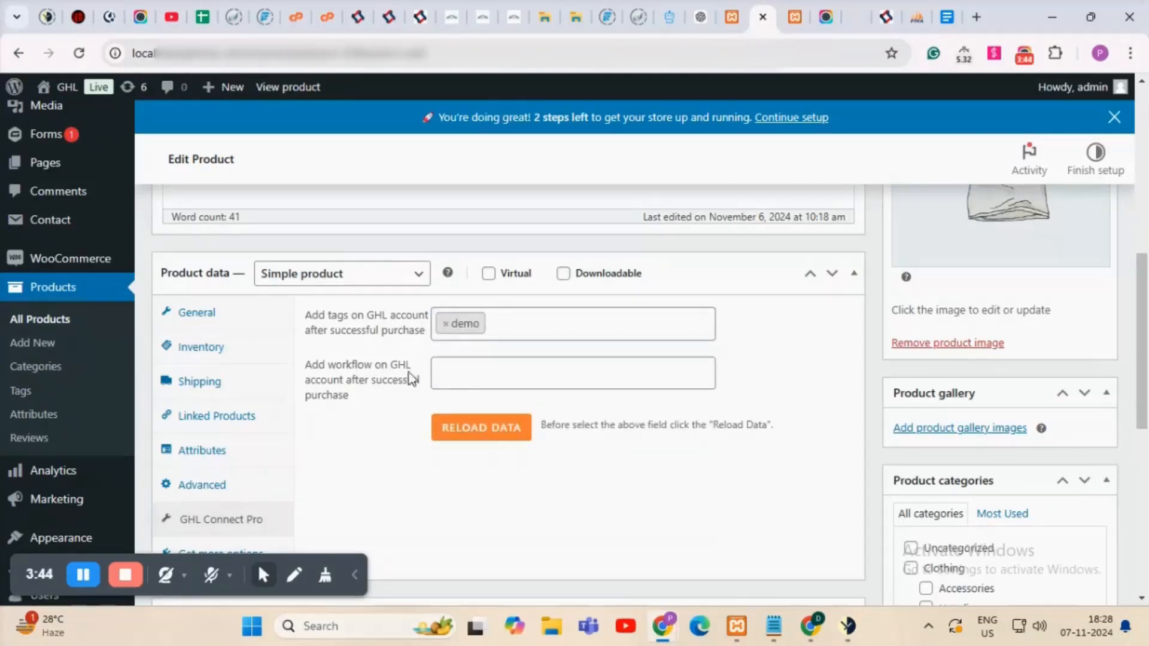
# Choose Trigger For GHL Pro as the product's purchase workflow.
pyautogui.click(483, 382)
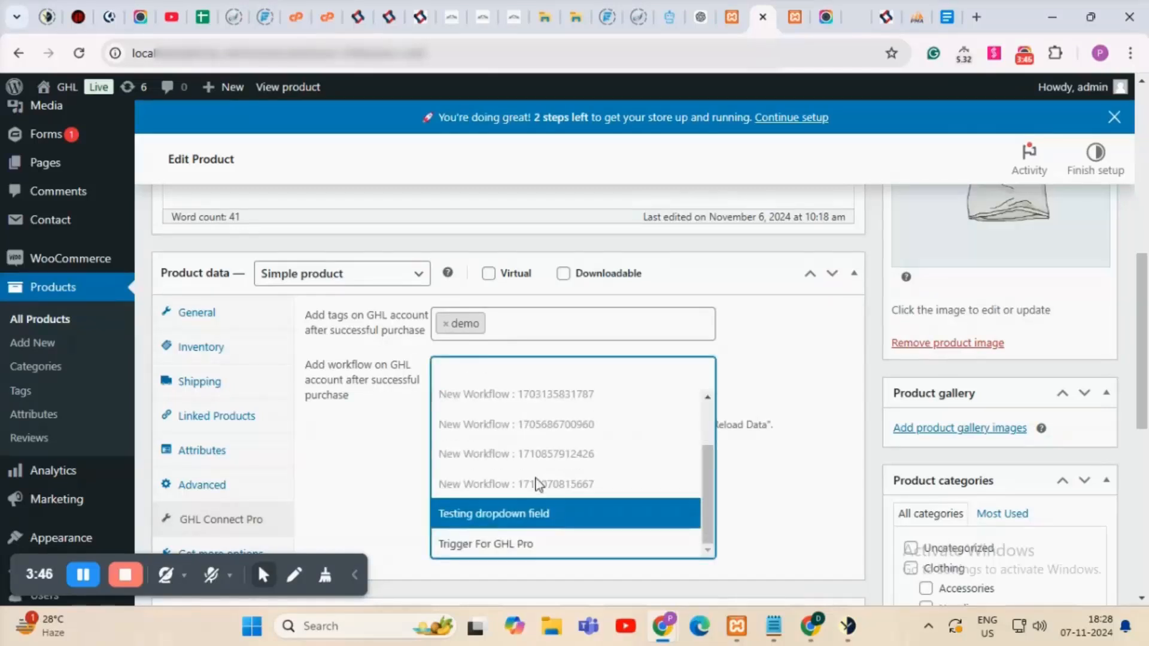
pyautogui.click(531, 544)
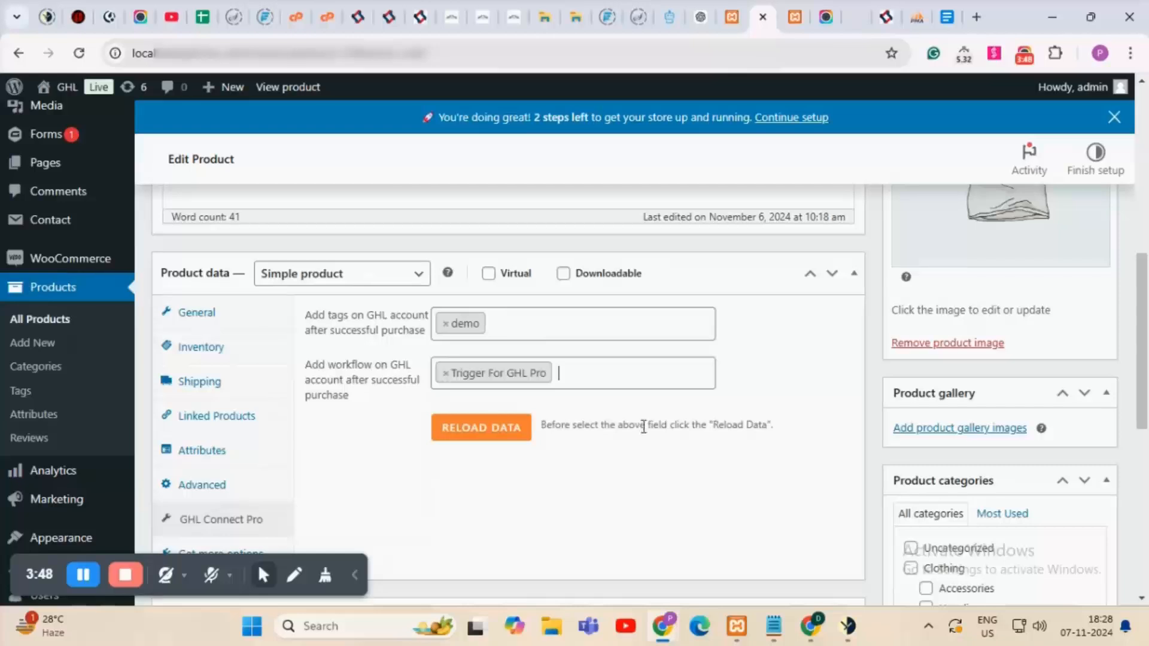
pyautogui.scroll(2, 716, 466)
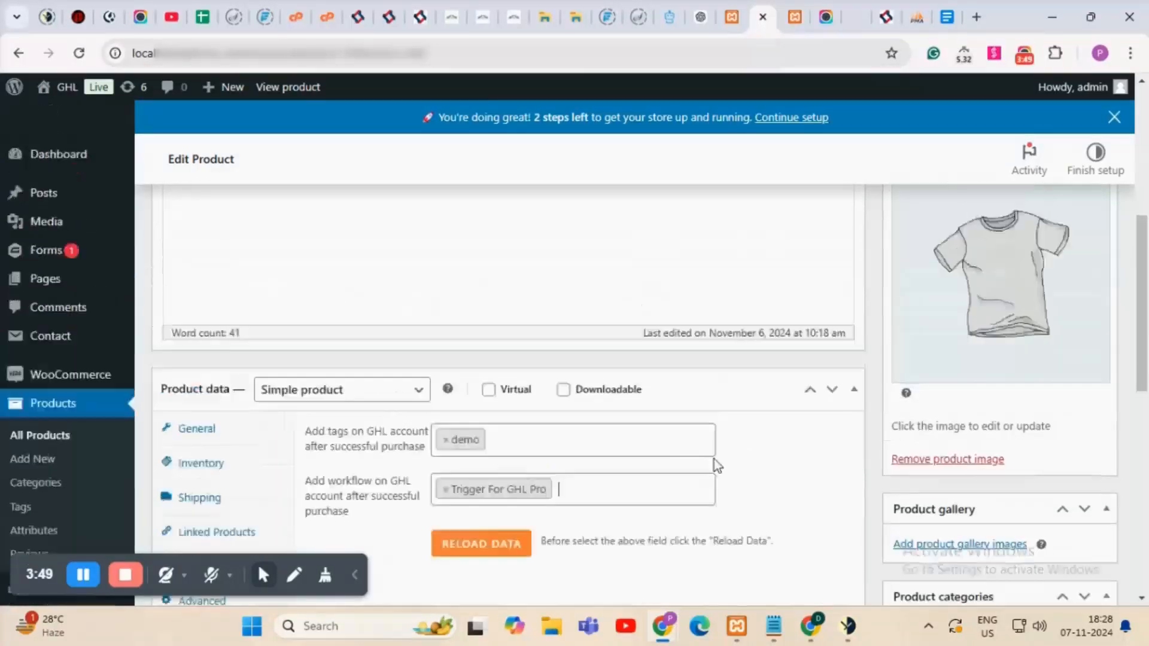
pyautogui.scroll(5, 717, 466)
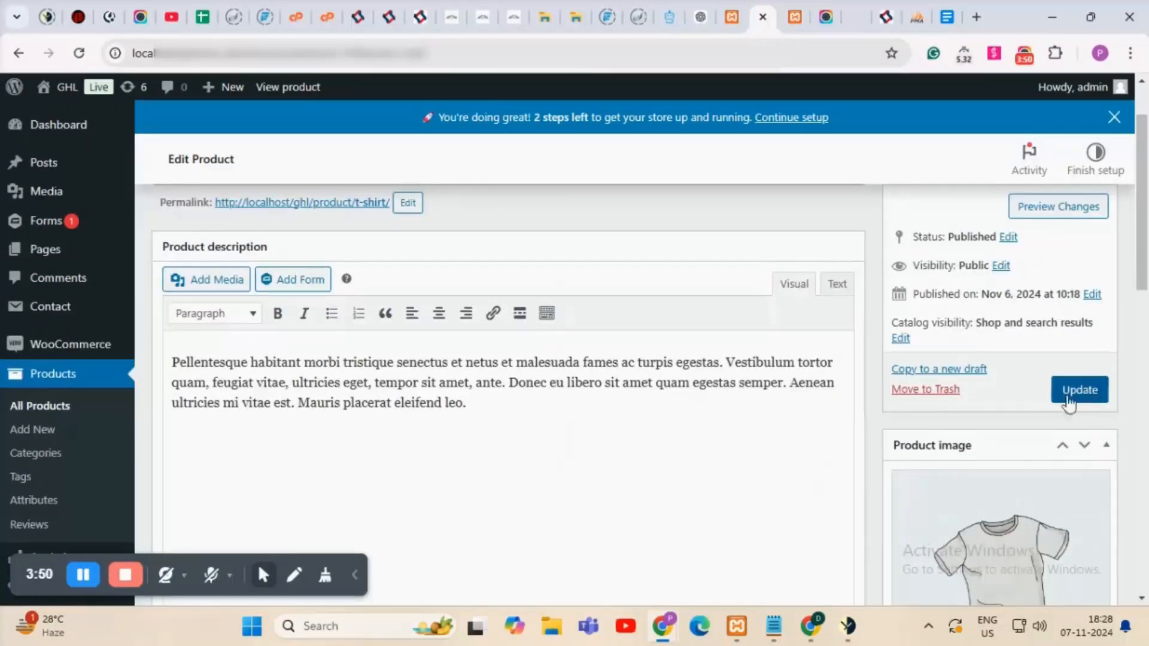
# Update the T-Shirt product and view its $18.00 storefront page.
pyautogui.click(1093, 400)
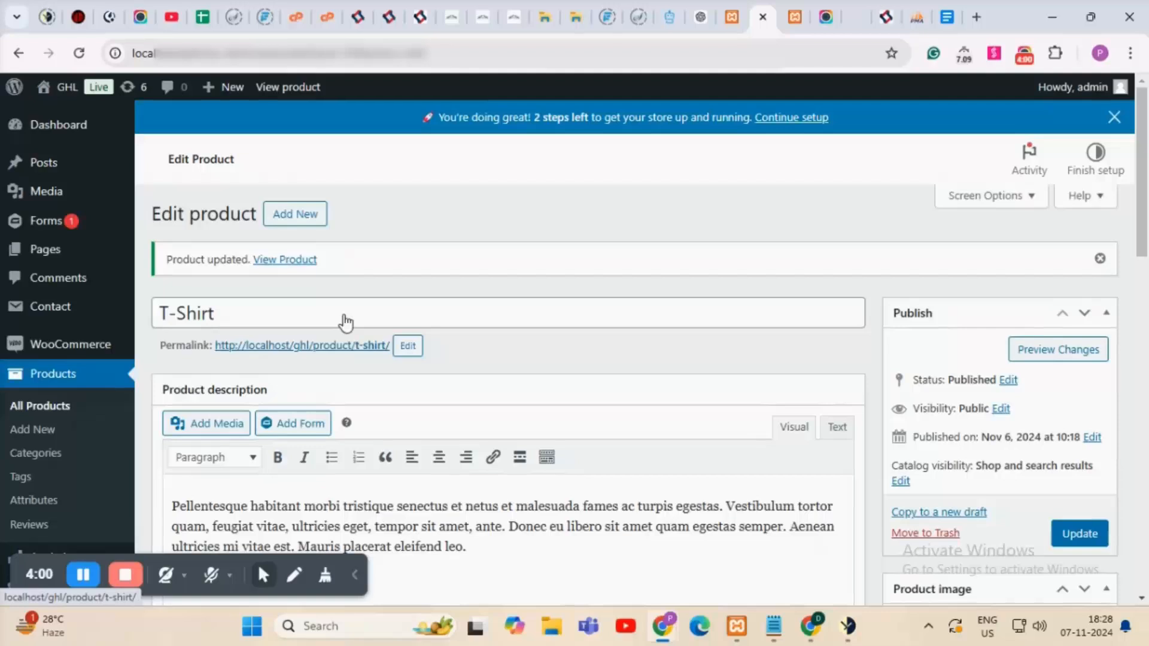
pyautogui.click(286, 263)
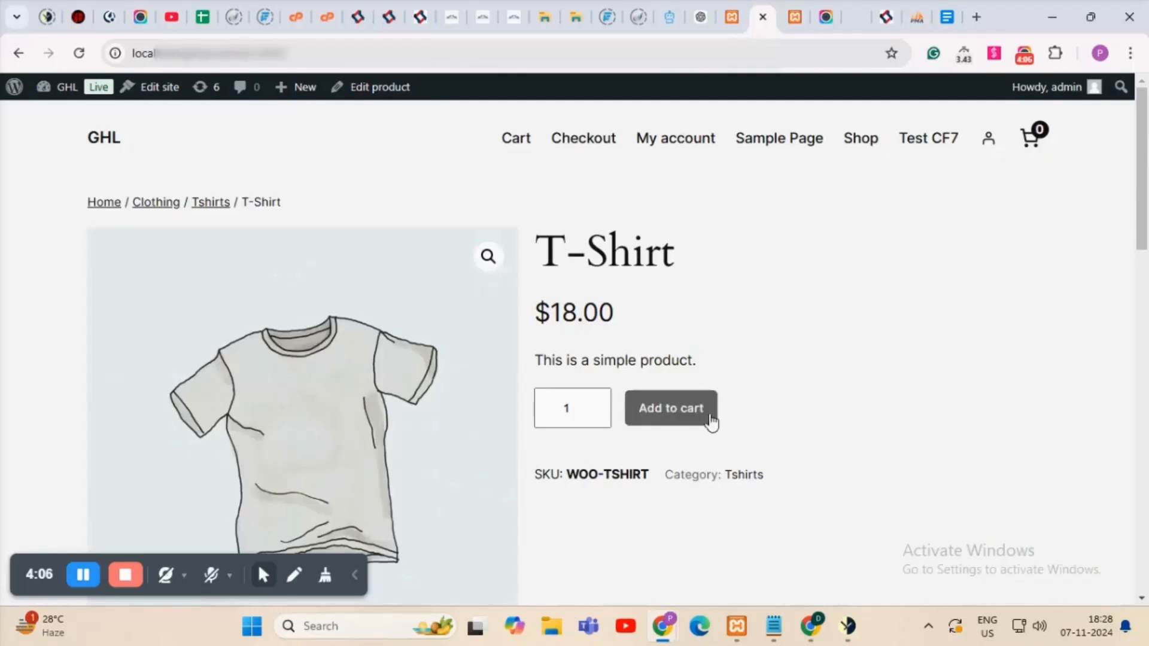
# Add one T-Shirt to the cart and view the cart totalling $18.00.
pyautogui.click(675, 422)
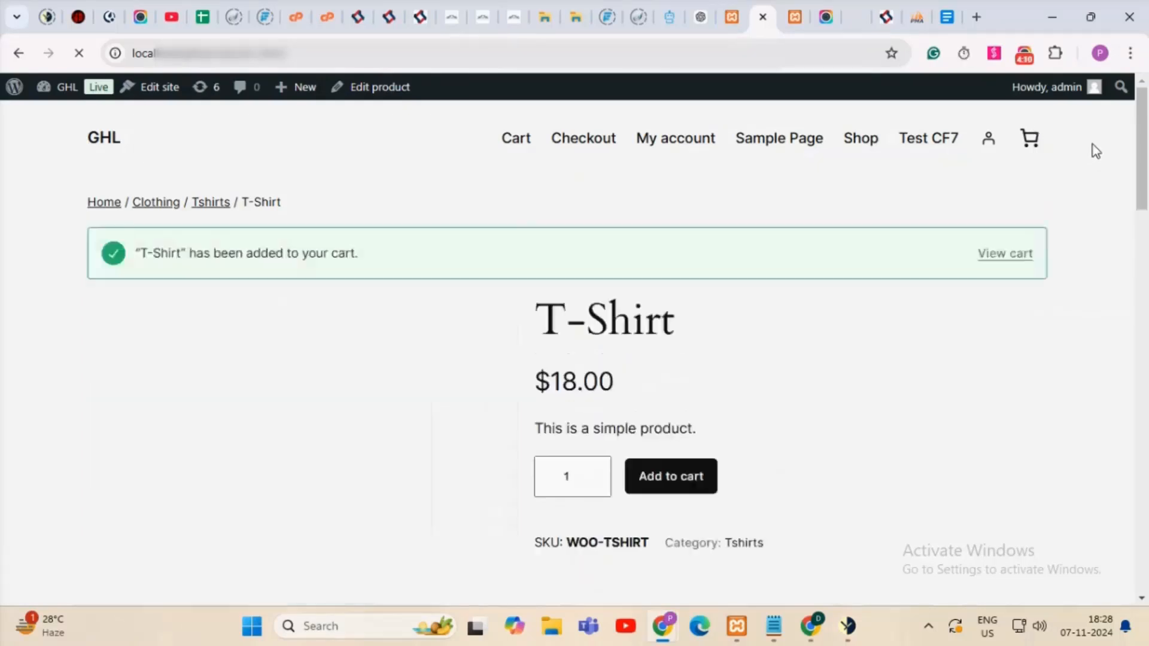
pyautogui.scroll(-1, 857, 228)
pyautogui.scroll(1, 874, 253)
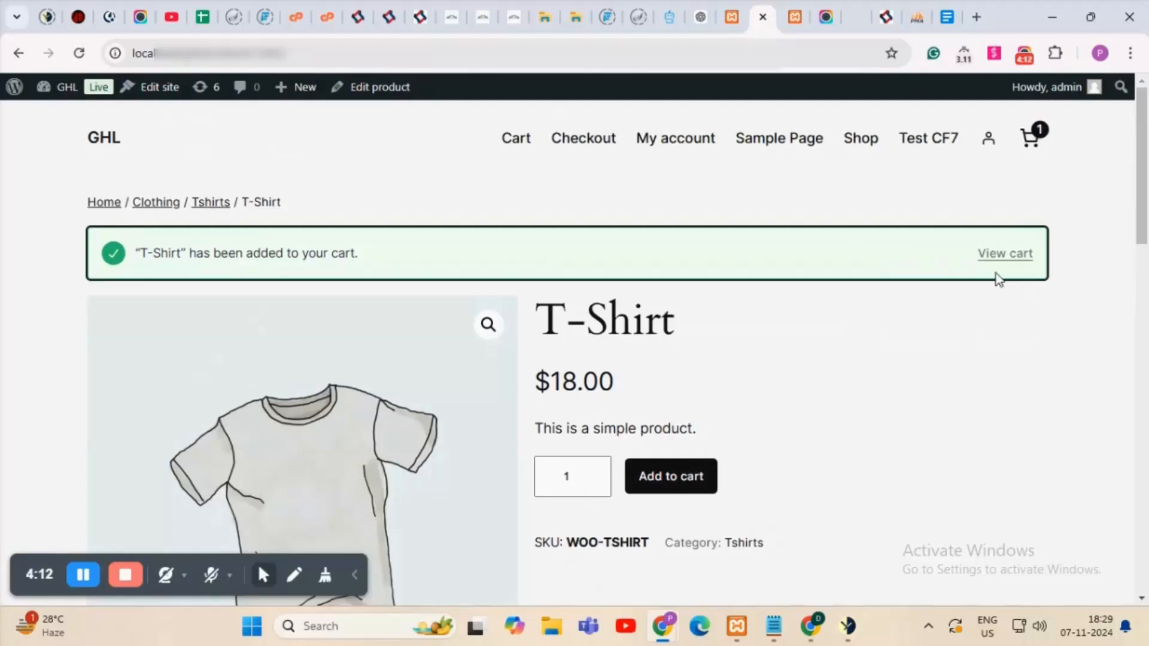
pyautogui.click(1011, 262)
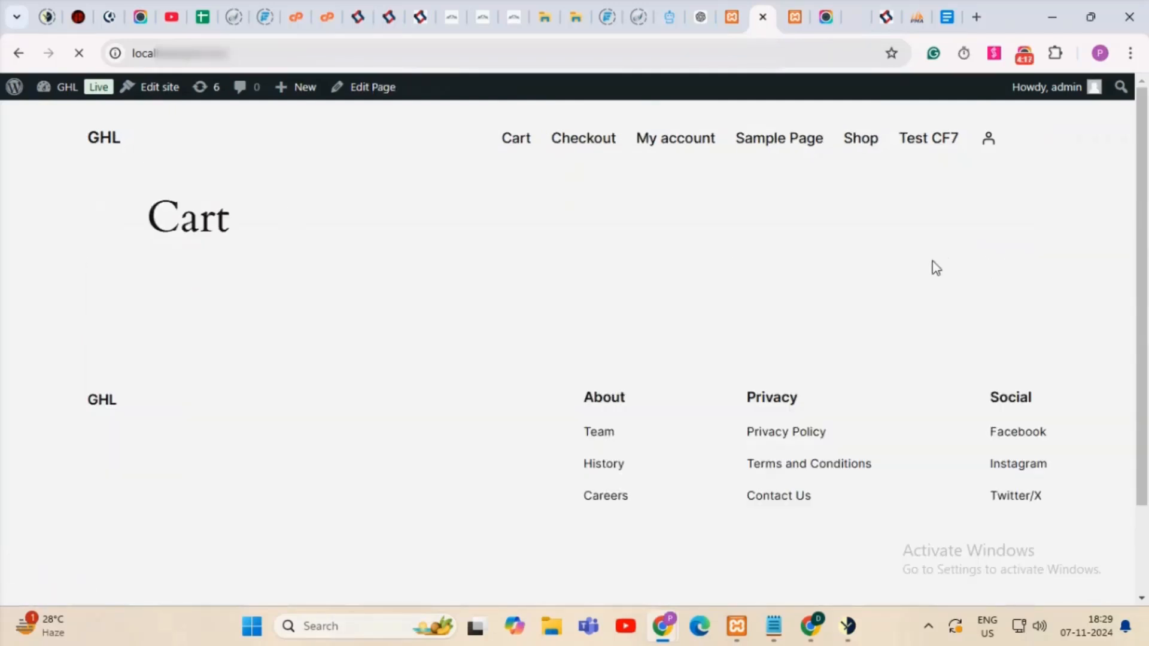
pyautogui.scroll(-1, 934, 267)
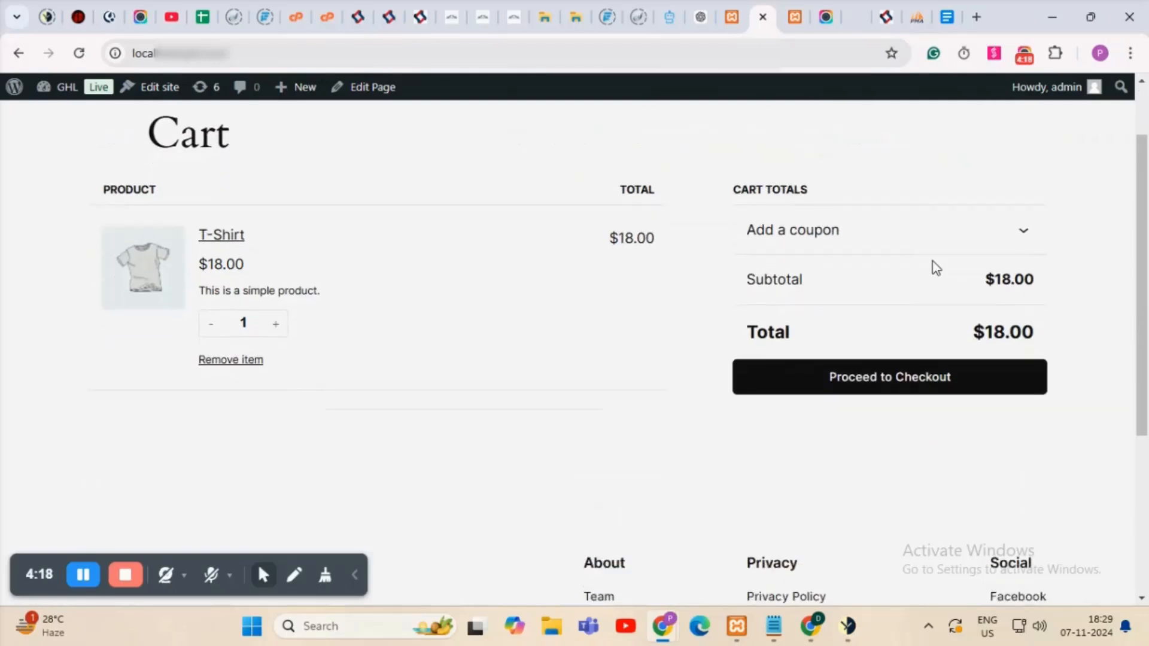
# Proceed to checkout and replace the start of the contact email with 'test'.
pyautogui.click(886, 386)
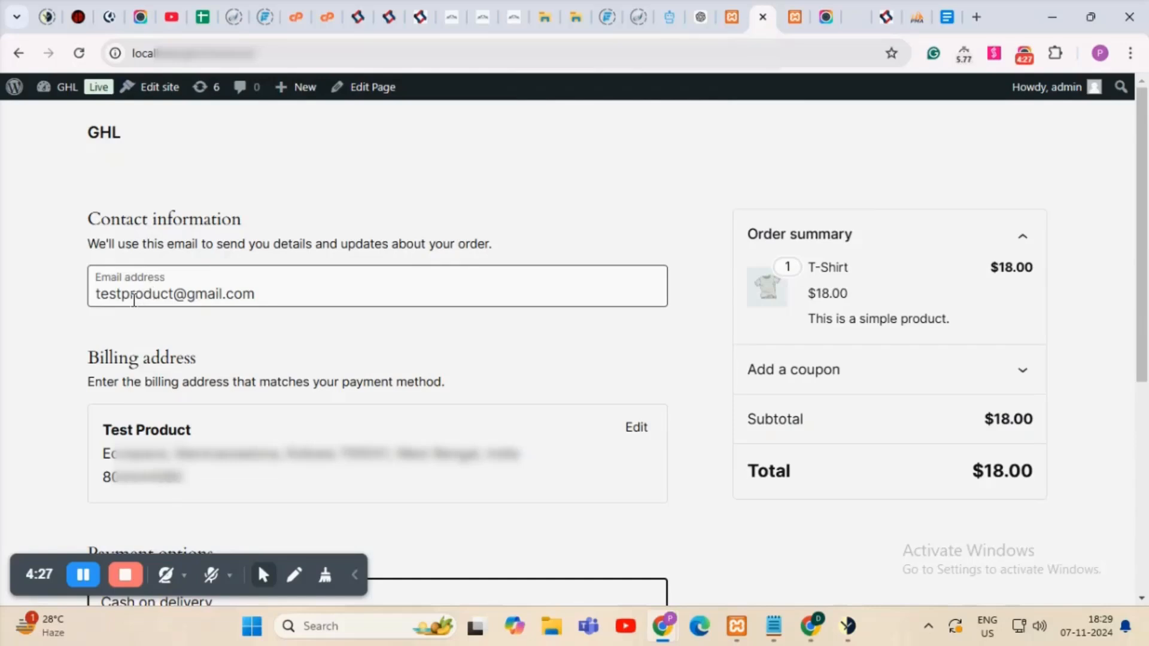
pyautogui.moveTo(125, 297); pyautogui.dragTo(48, 300)
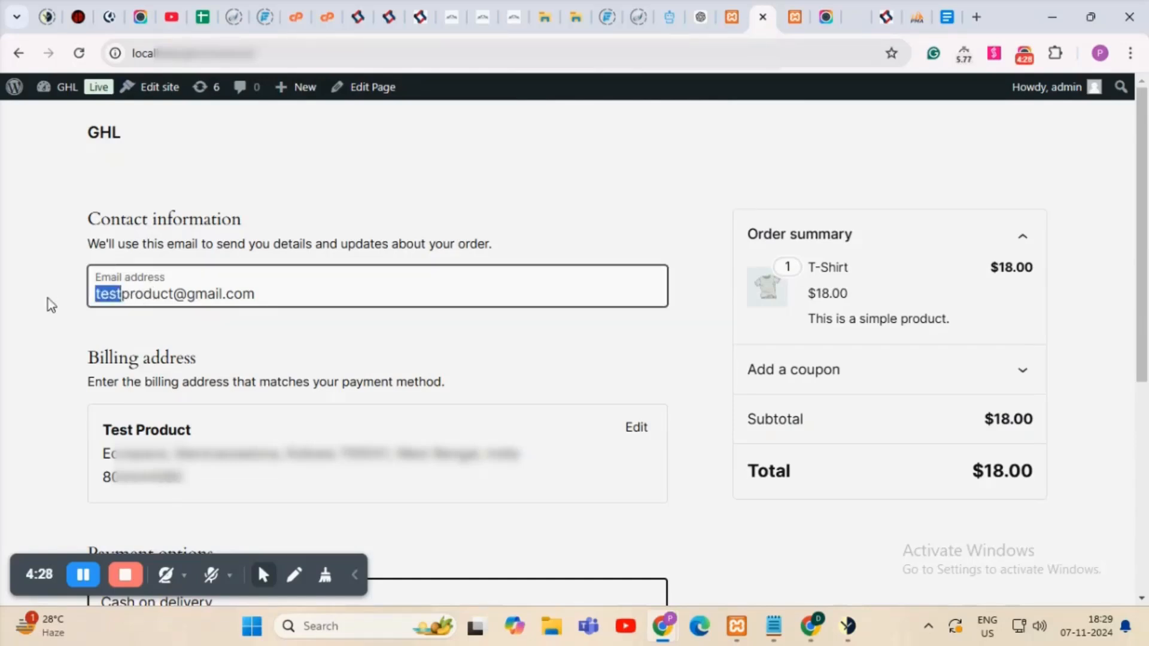
pyautogui.press('BackSpace')
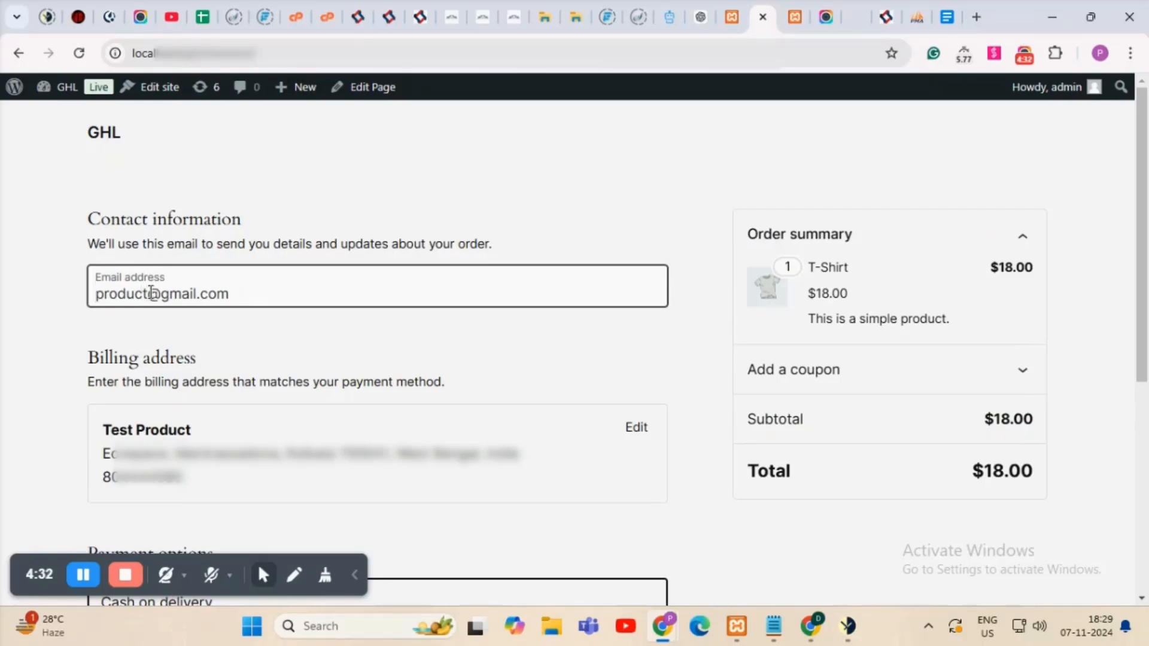
pyautogui.write('test')
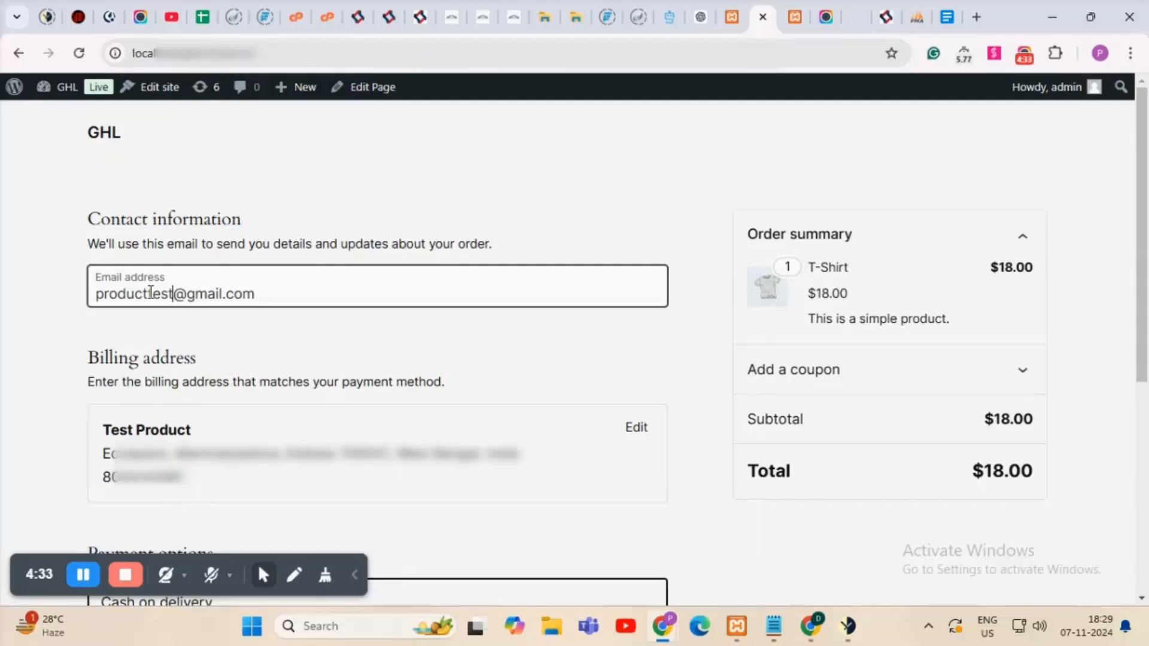
pyautogui.scroll(-3, 333, 343)
# Edit the billing address, changing first name to 'Product' and last name to 'Testing'.
pyautogui.click(634, 270)
pyautogui.scroll(2, 377, 353)
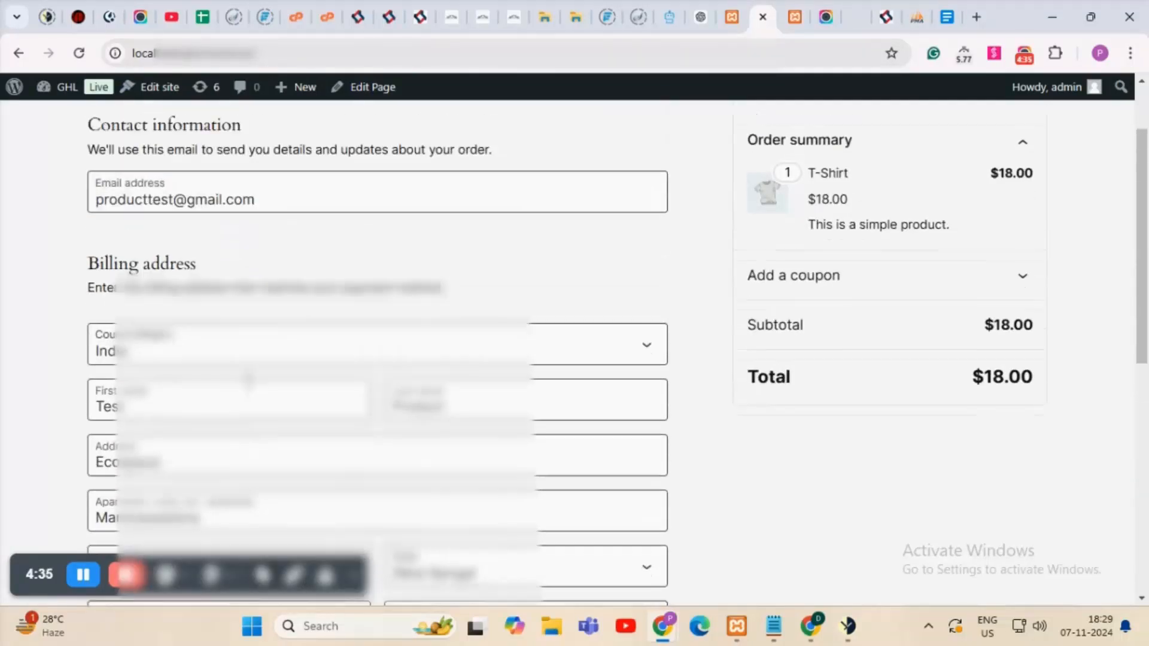
pyautogui.moveTo(167, 421); pyautogui.dragTo(67, 425)
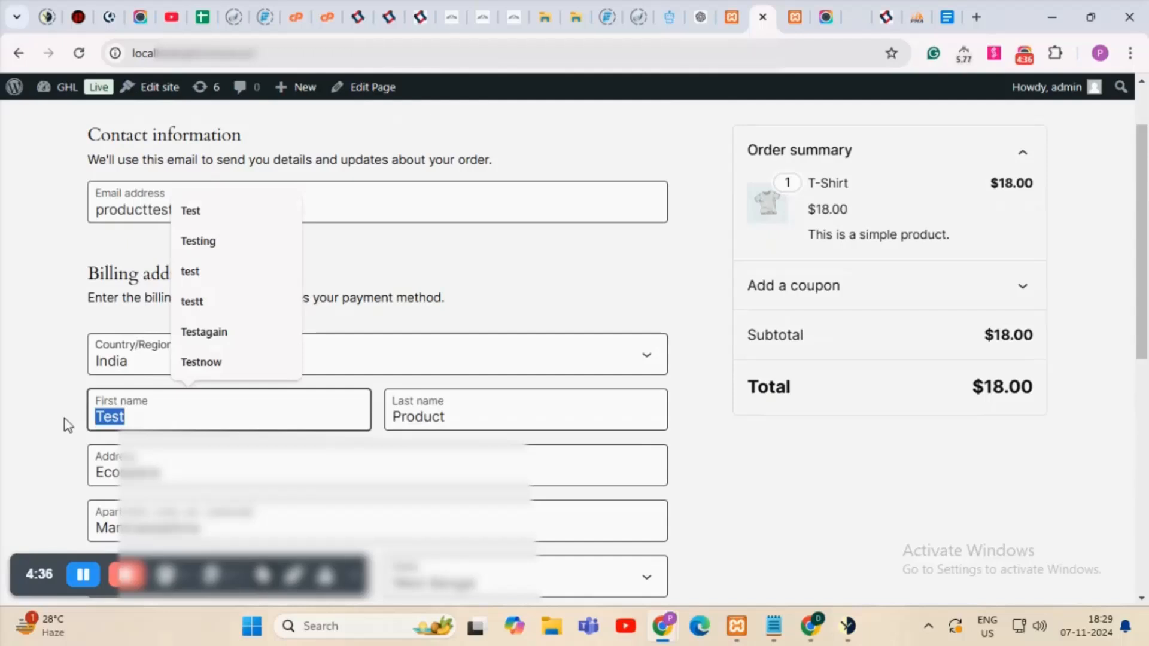
pyautogui.write('P')
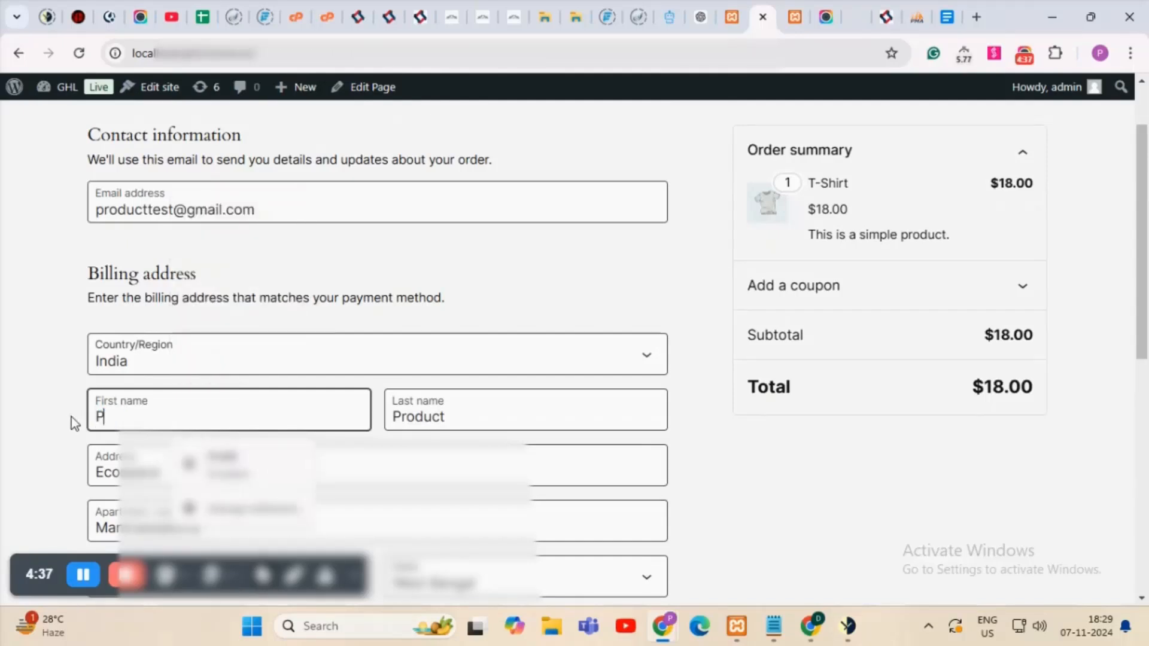
pyautogui.write('roduct')
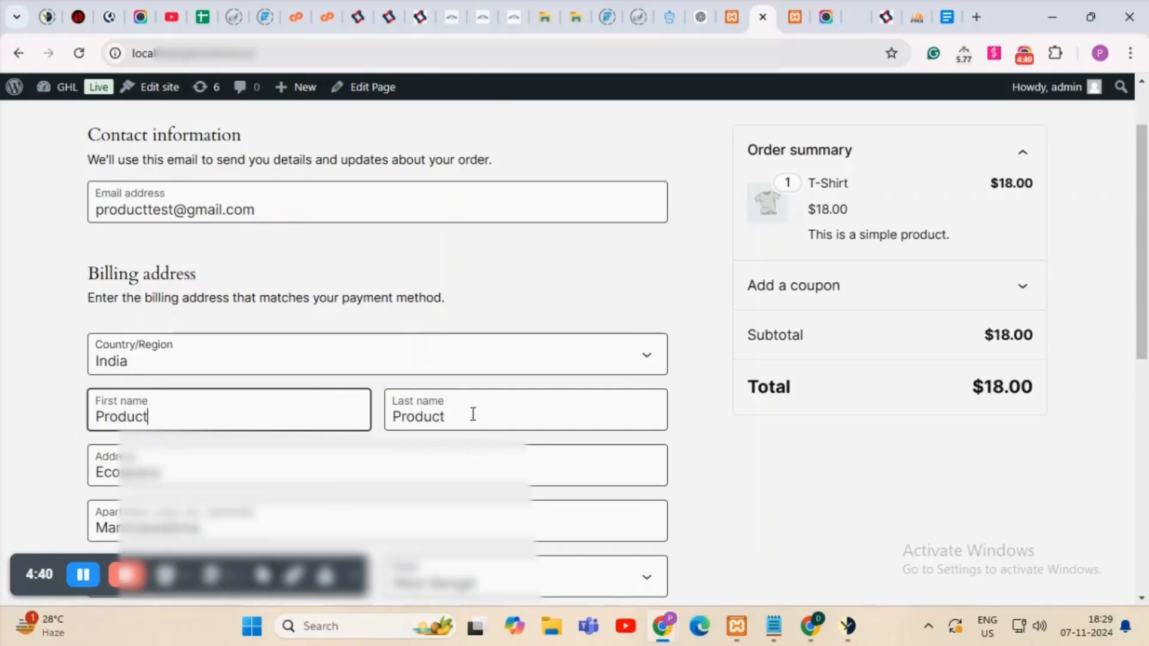
pyautogui.moveTo(473, 414); pyautogui.dragTo(385, 423)
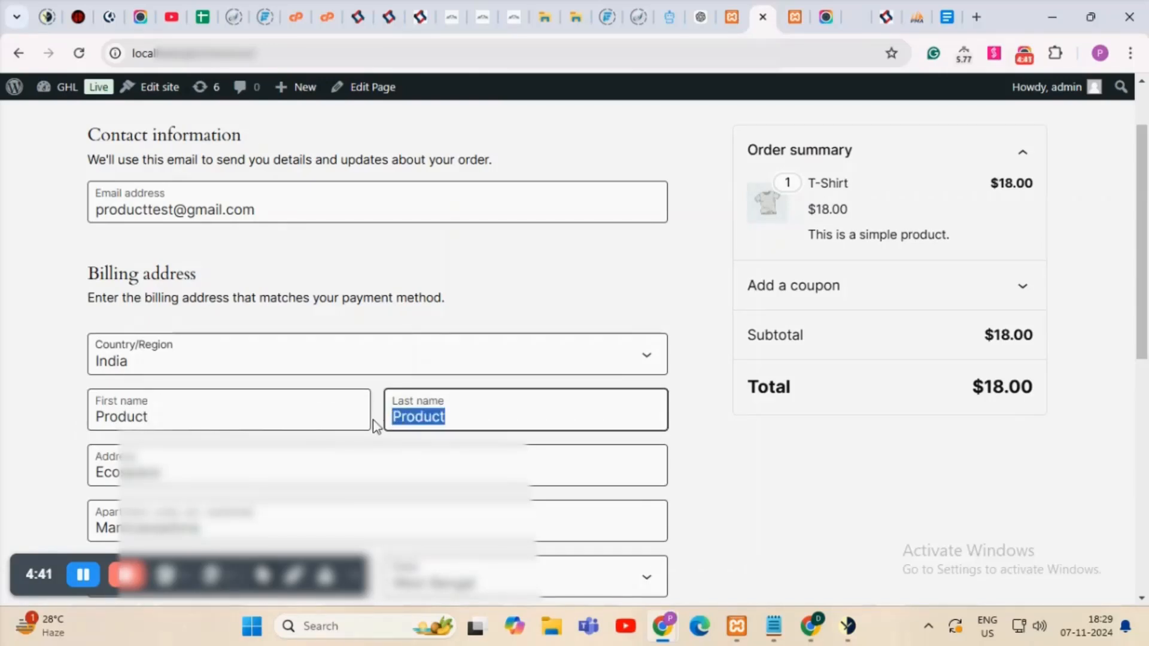
pyautogui.write('Test')
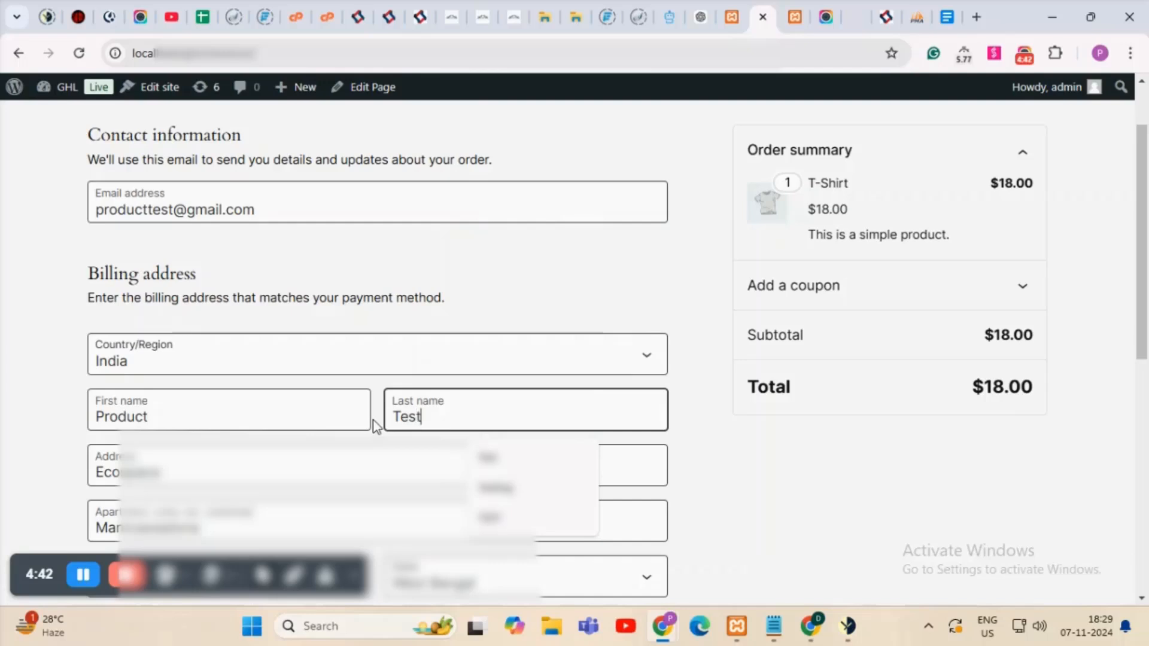
pyautogui.write('ing')
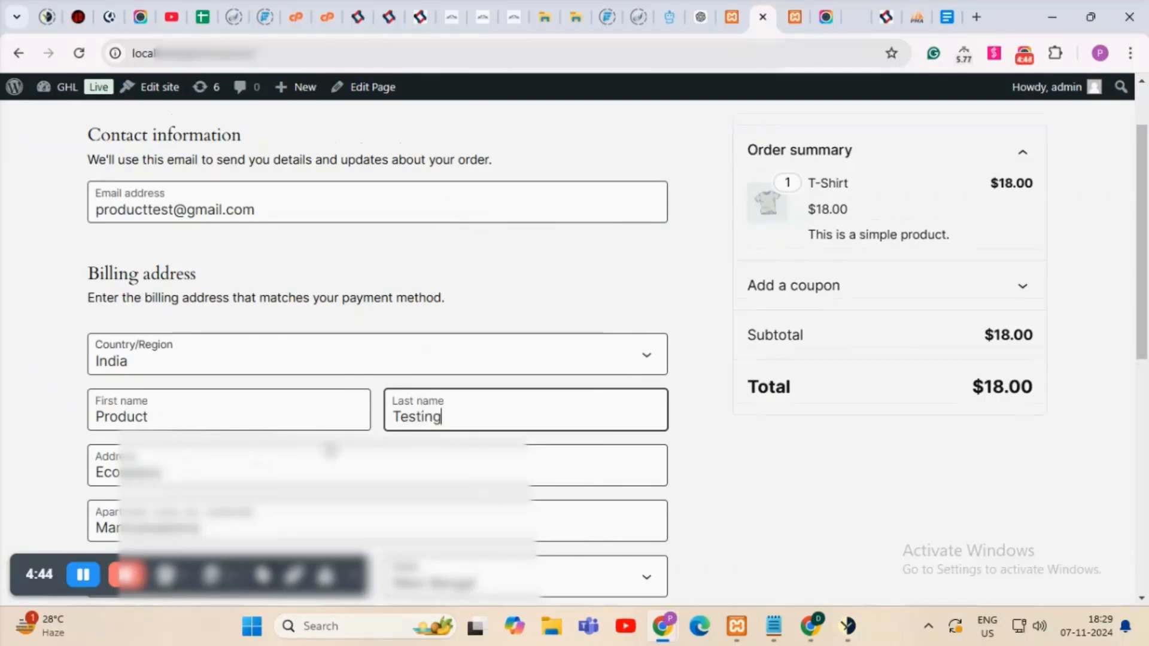
# Replace the billing phone number with a new test number.
pyautogui.scroll(-3, 379, 423)
pyautogui.scroll(-6, 379, 424)
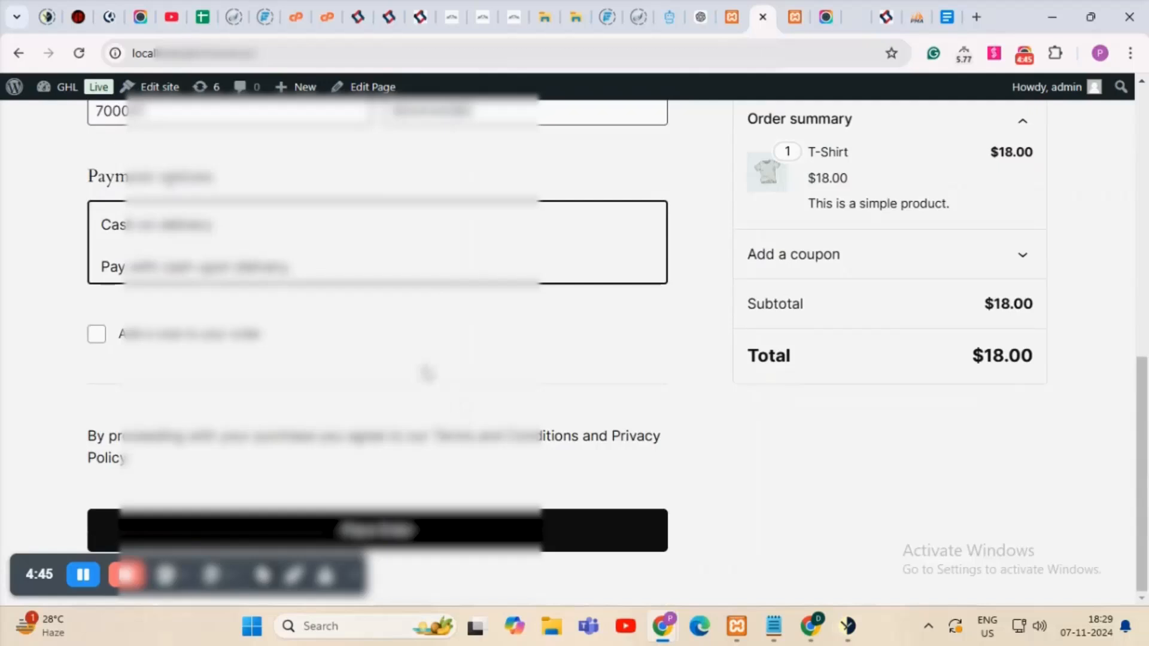
pyautogui.scroll(1, 426, 373)
pyautogui.doubleClick(498, 195)
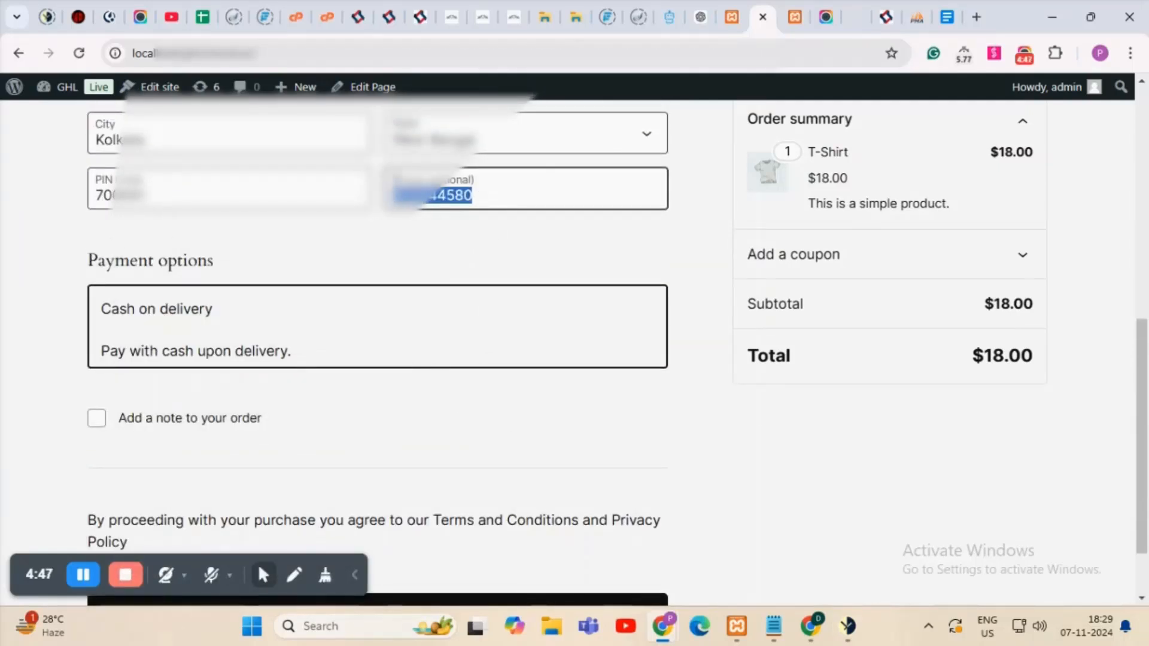
pyautogui.scroll(-1, 411, 185)
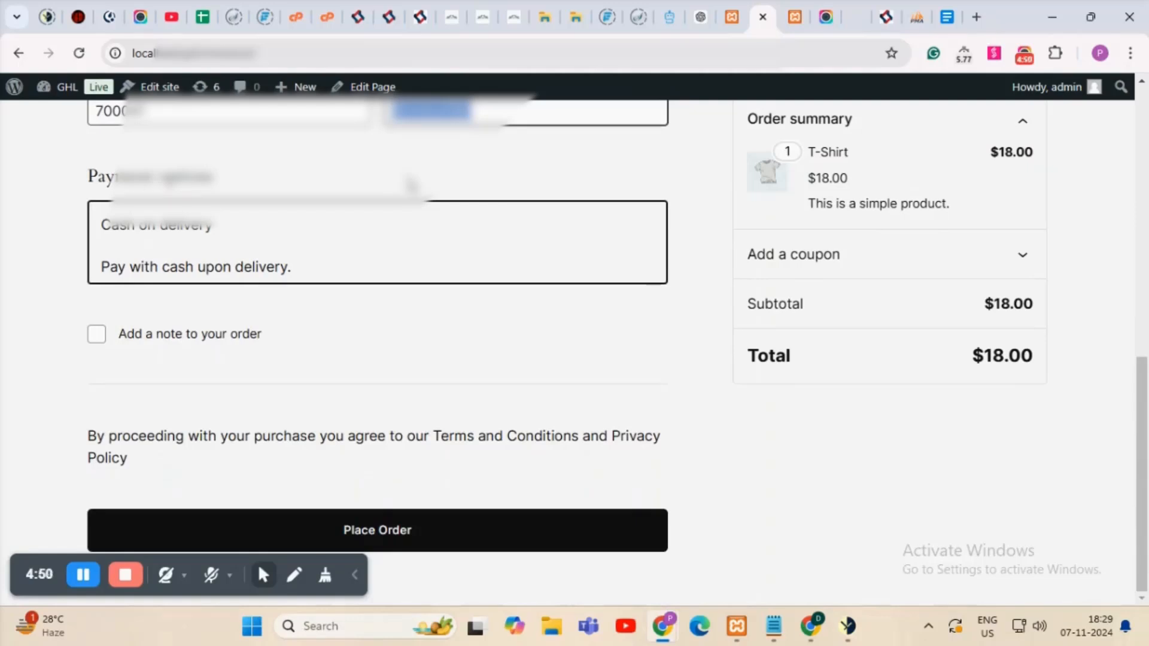
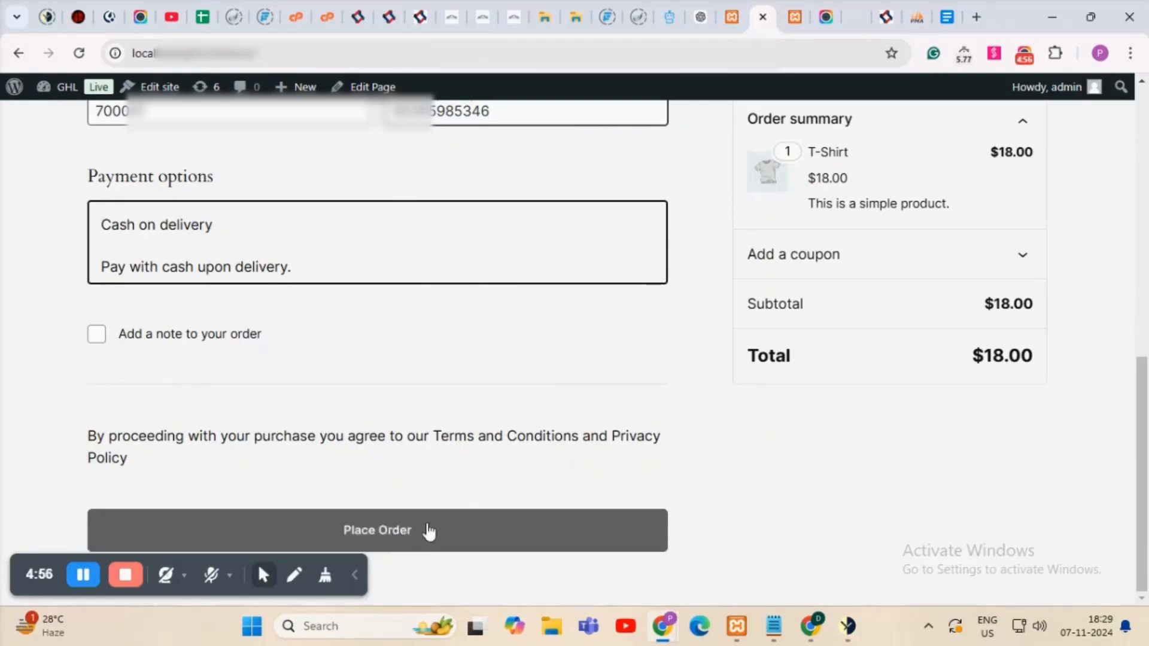
# Place the $18.00 Cash on delivery order, then open WooCommerce Orders in a new admin tab.
pyautogui.click(439, 550)
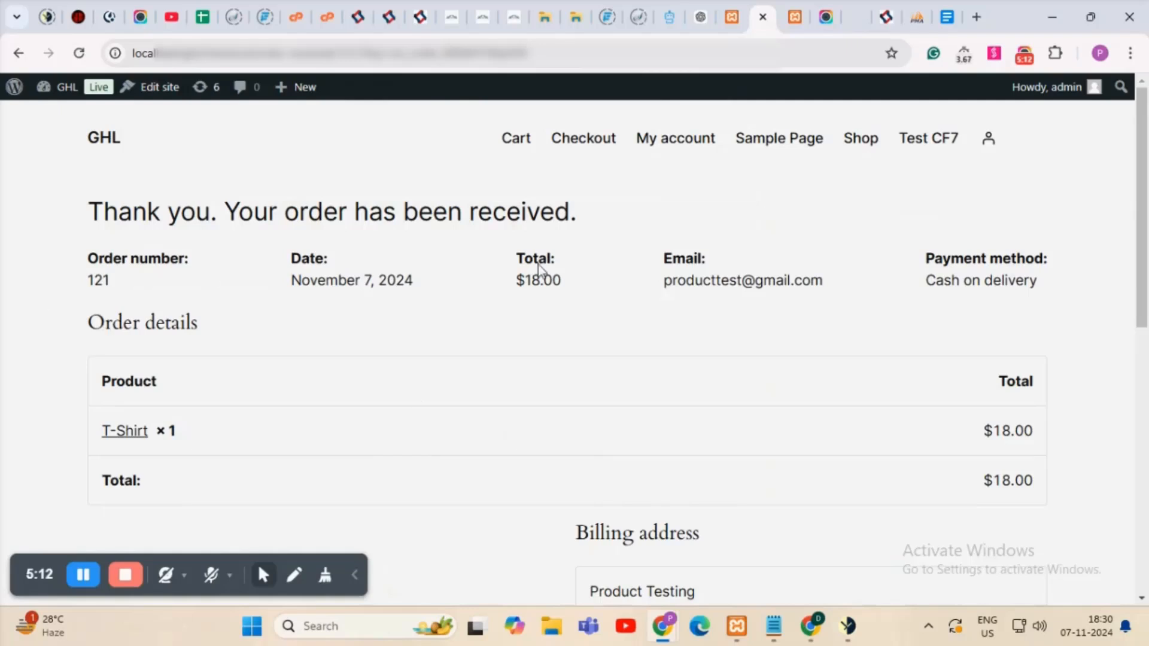
pyautogui.click(794, 16)
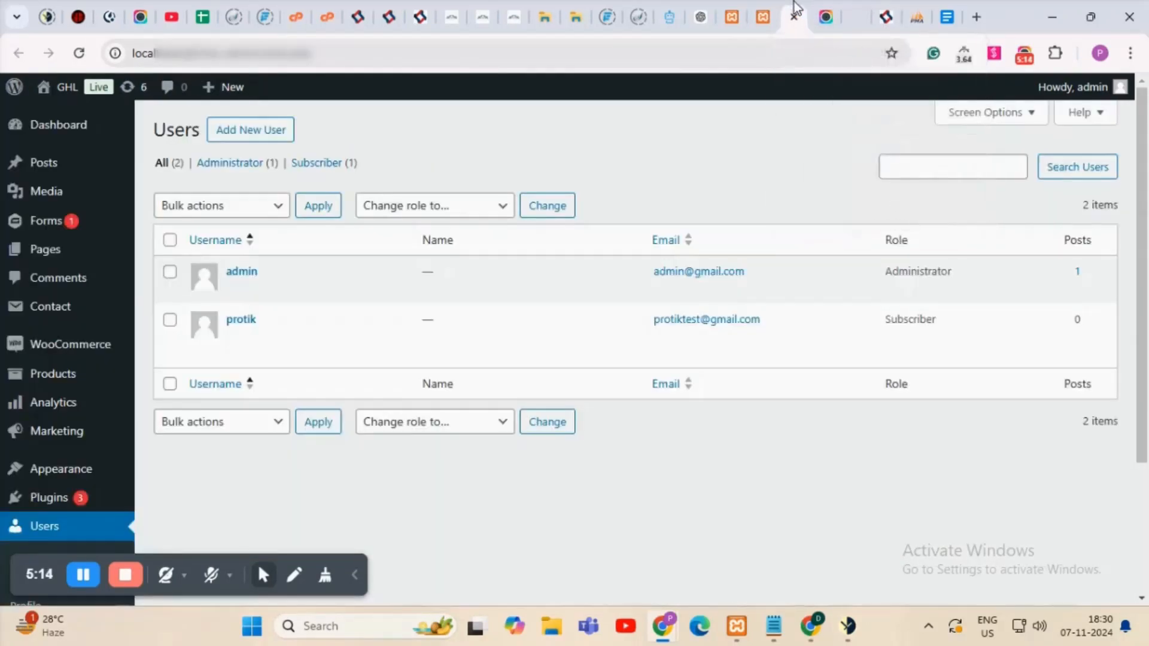
pyautogui.moveTo(84, 353)
pyautogui.middleClick(180, 374)
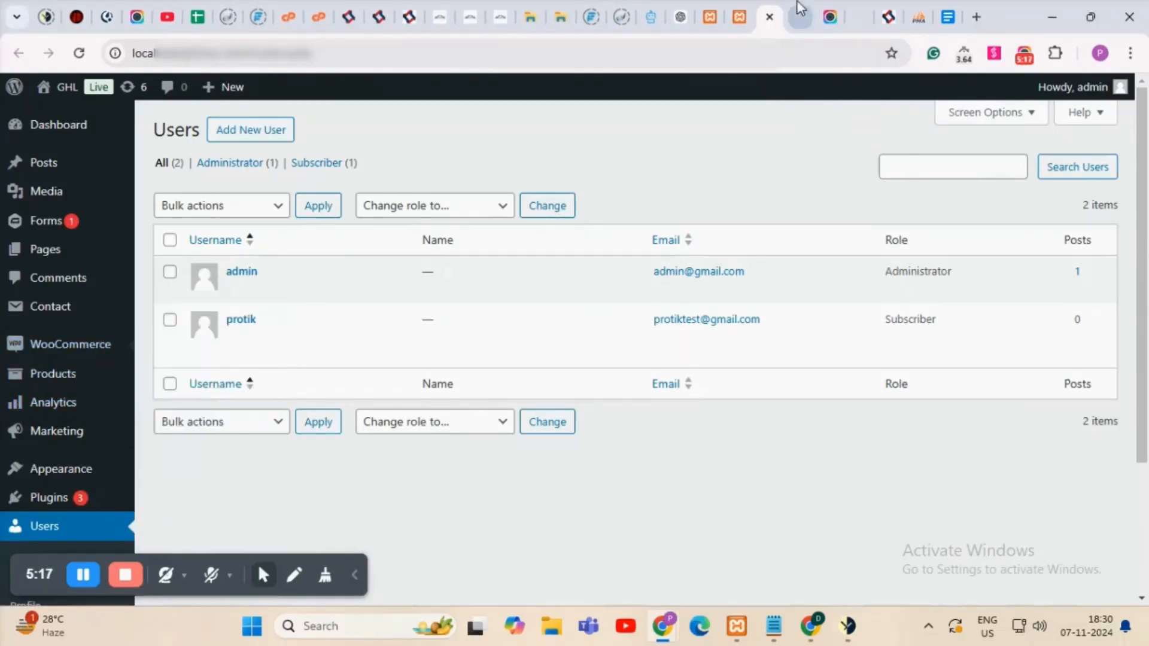
# Check order #121 Product Testing shows Processing at $18.00 in the Orders list.
pyautogui.click(801, 11)
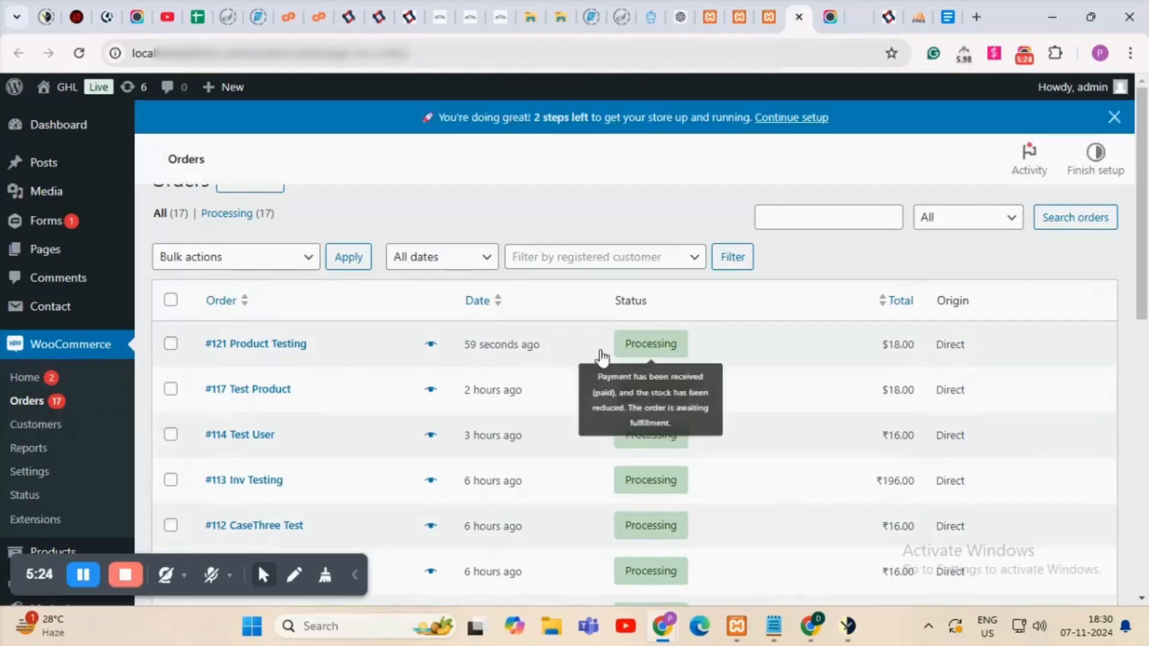
pyautogui.moveTo(628, 380)
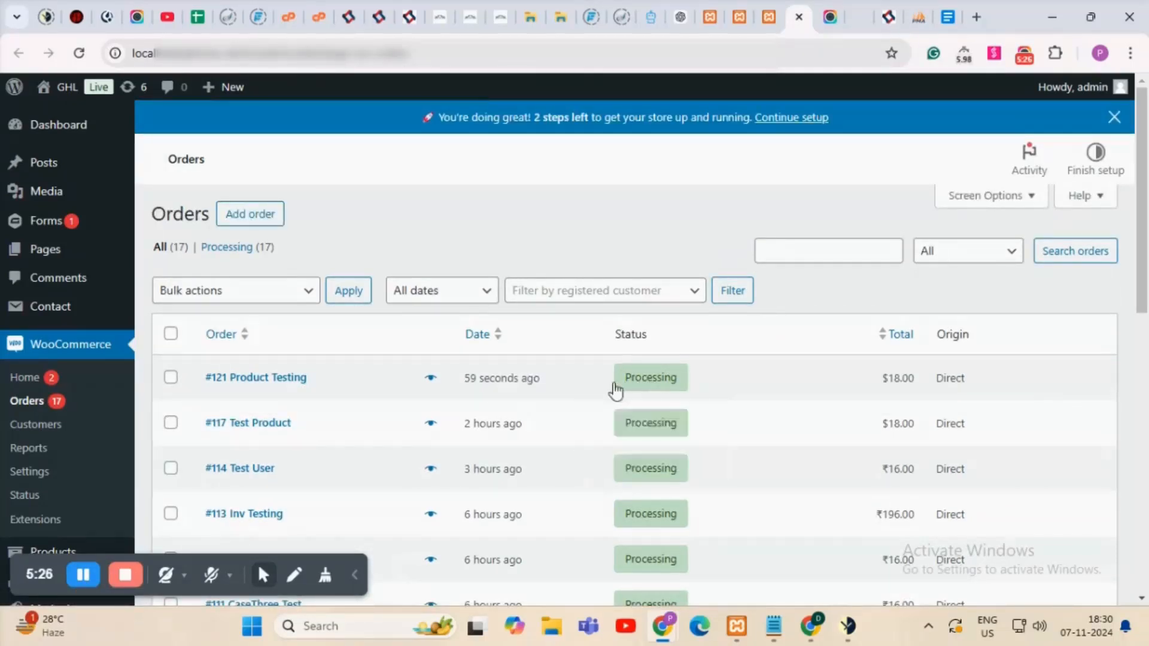
# In GoHighLevel Contacts, find the Product Testing contact with tags demo and processing.
pyautogui.click(860, 11)
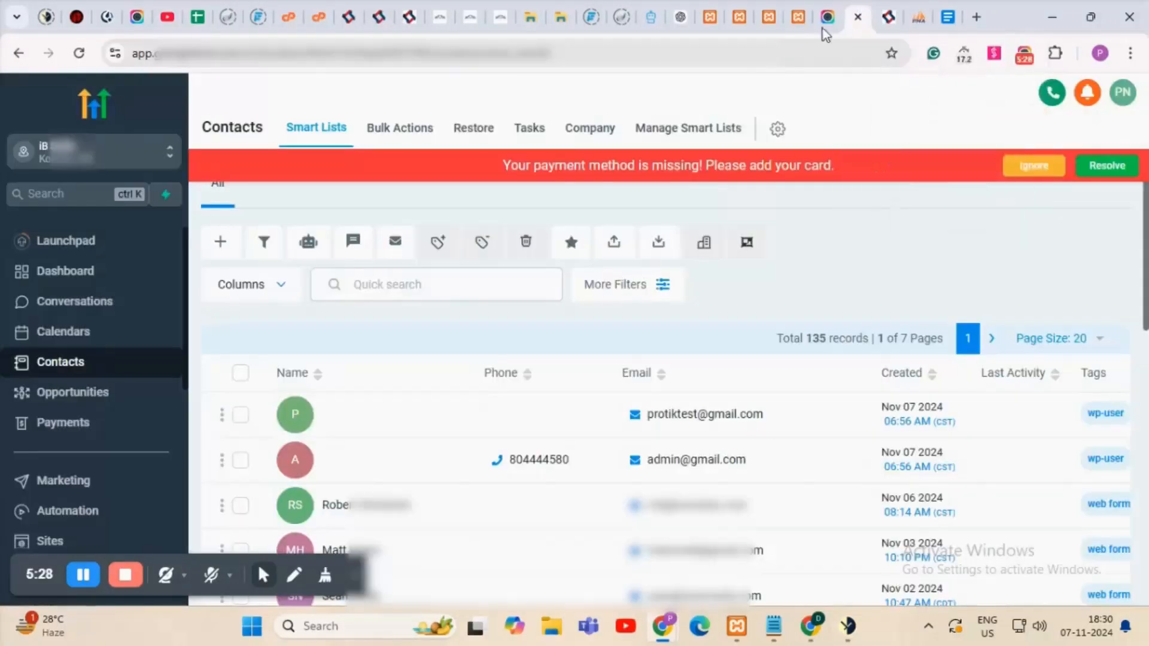
pyautogui.click(71, 338)
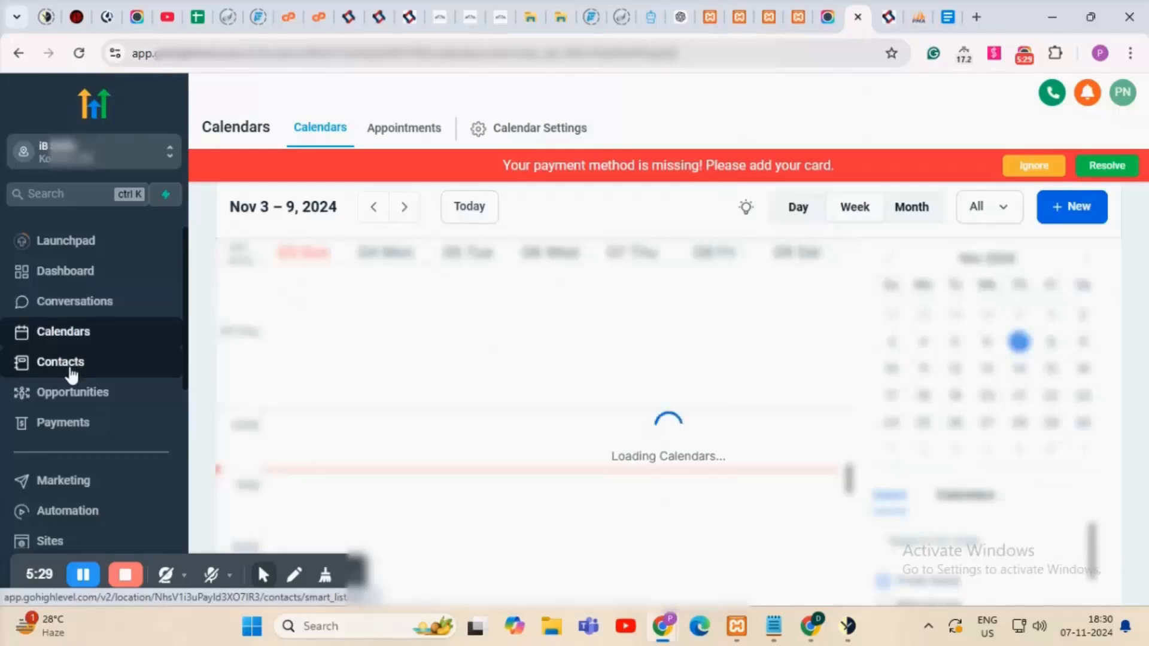
pyautogui.click(71, 371)
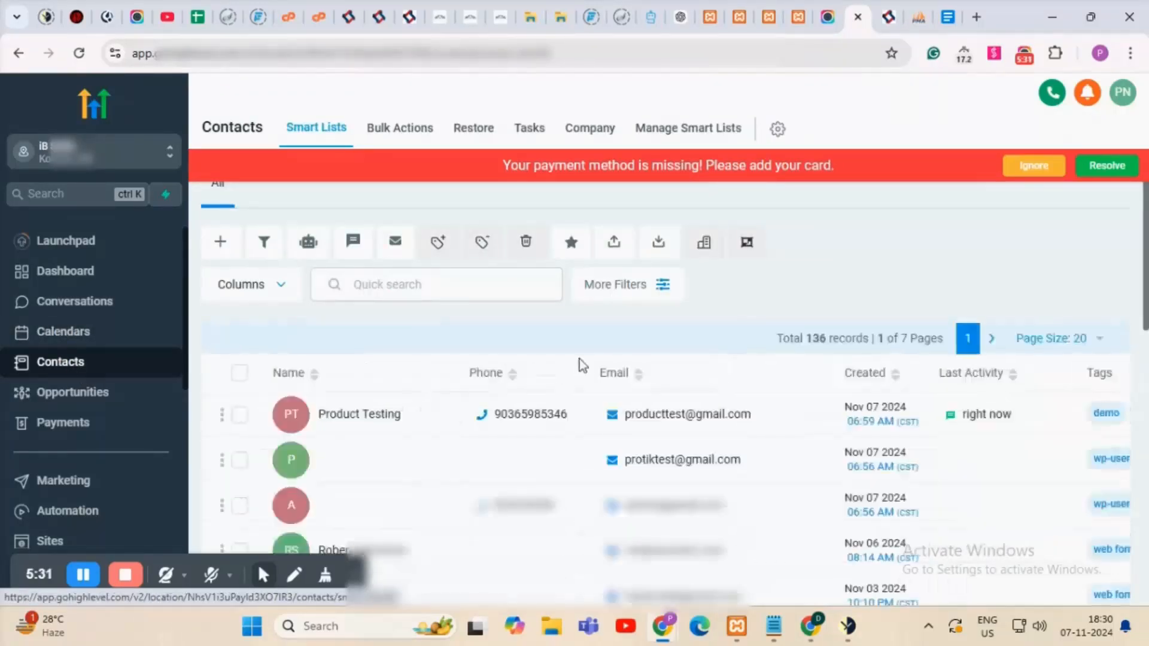
pyautogui.scroll(-3, 654, 300)
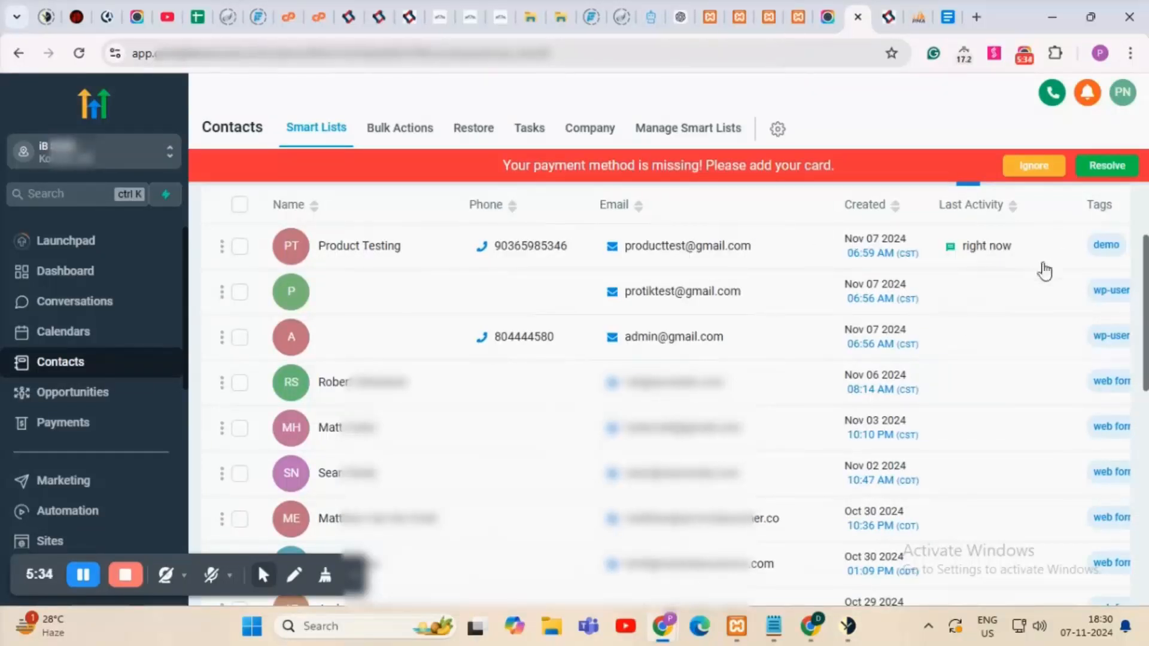
pyautogui.scroll(-10, 897, 374)
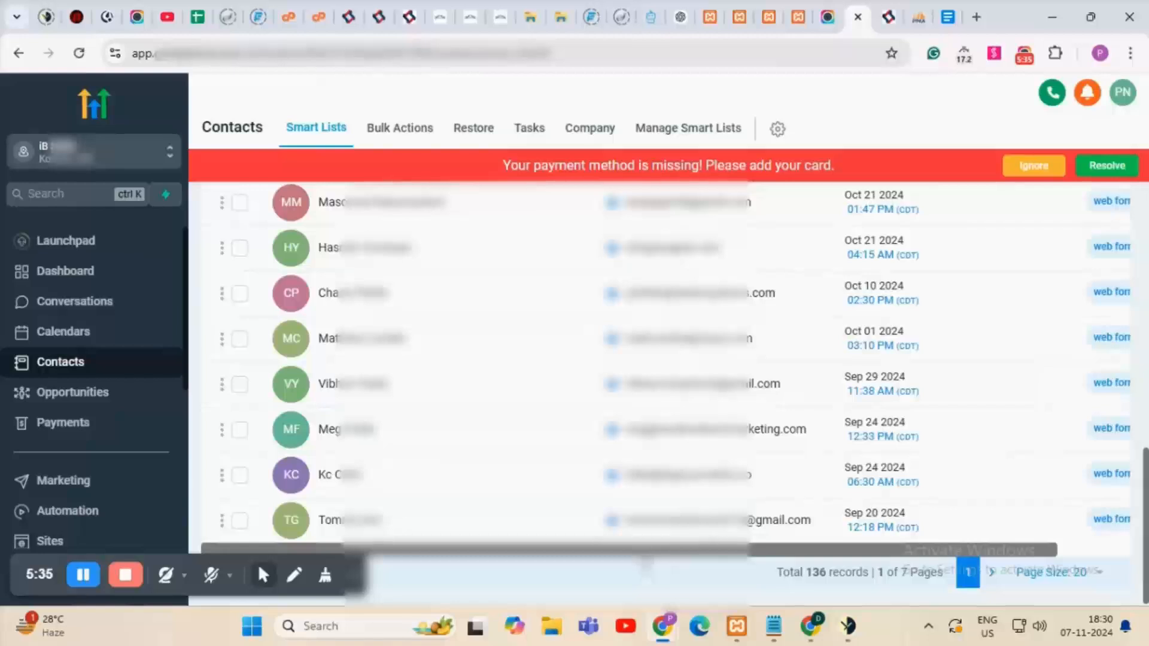
pyautogui.scroll(6, 880, 423)
pyautogui.scroll(5, 880, 423)
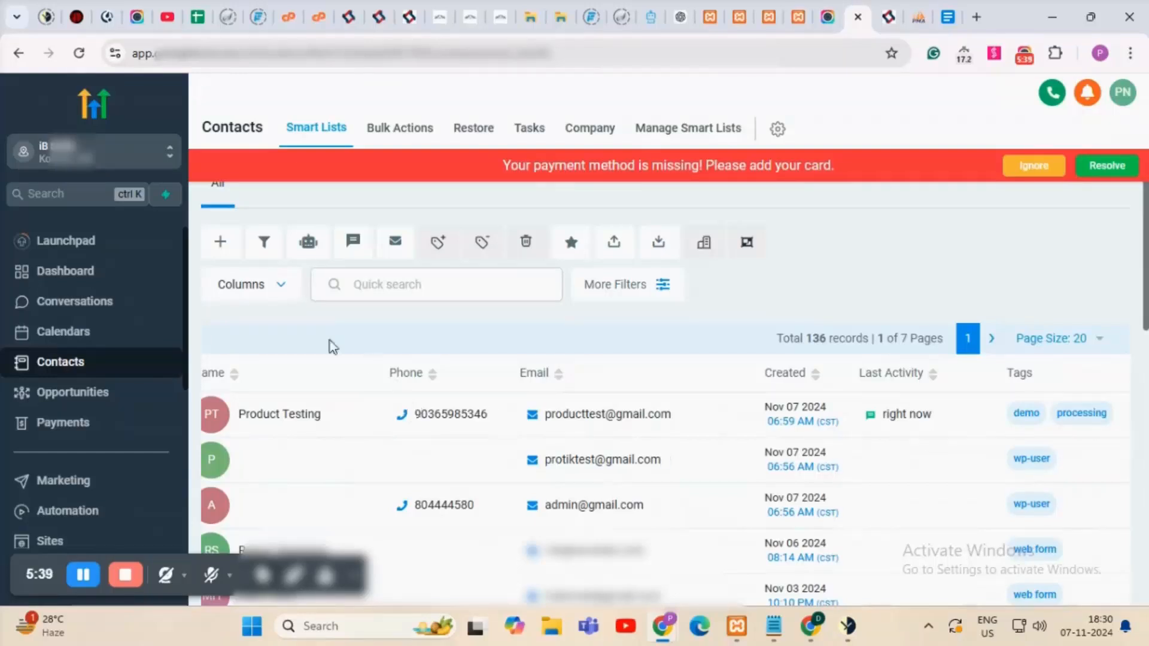
pyautogui.scroll(-3, 149, 303)
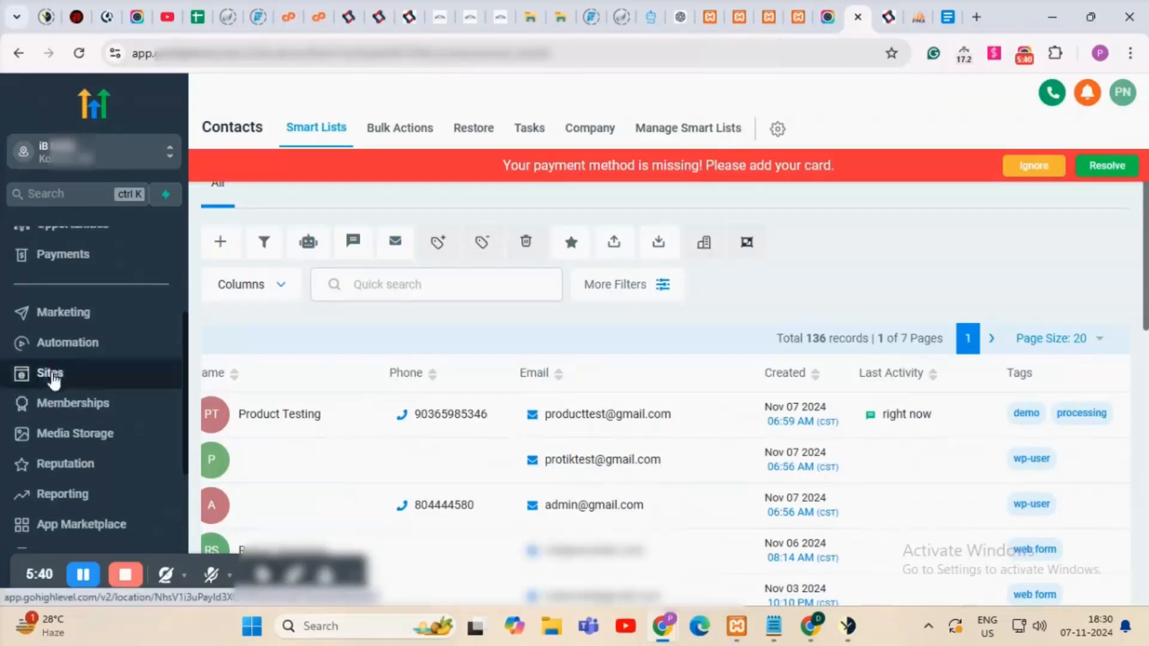
pyautogui.scroll(3, 74, 313)
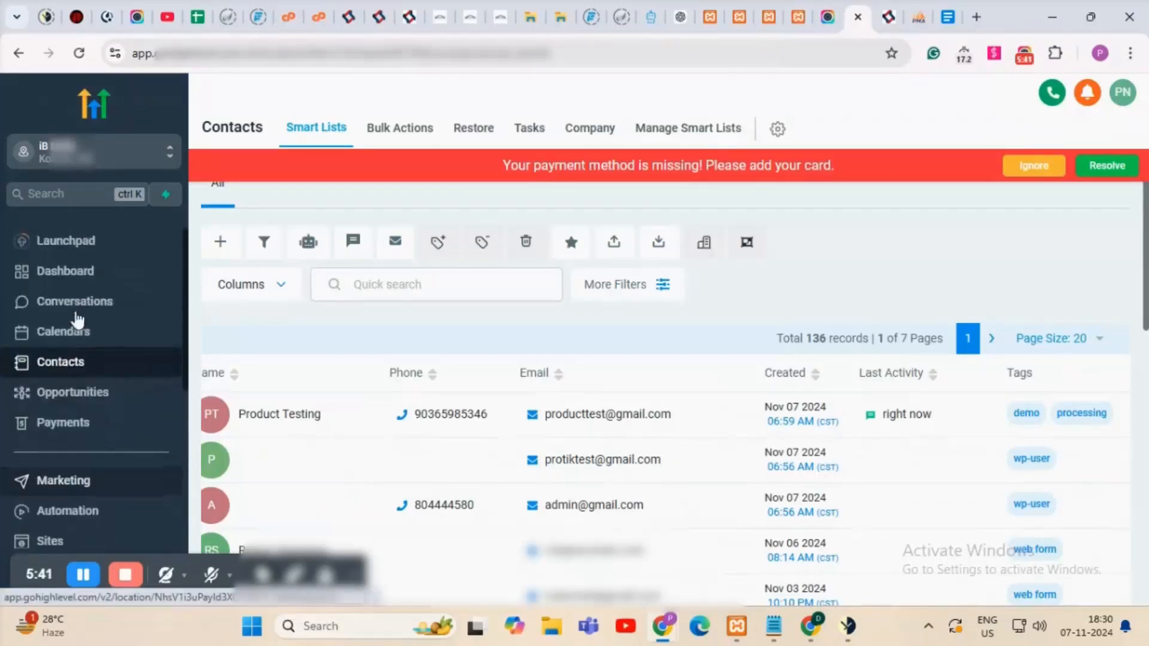
# Under Payments invoices, edit the $18.00 draft Product Invoice.
pyautogui.click(68, 430)
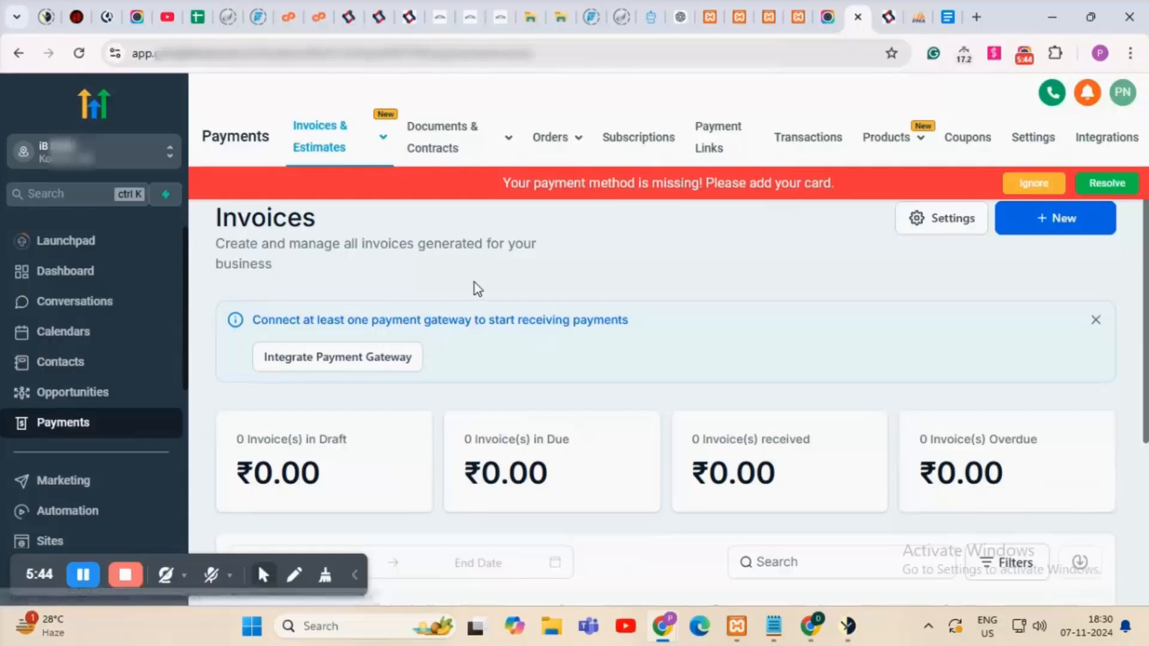
pyautogui.scroll(-1, 434, 287)
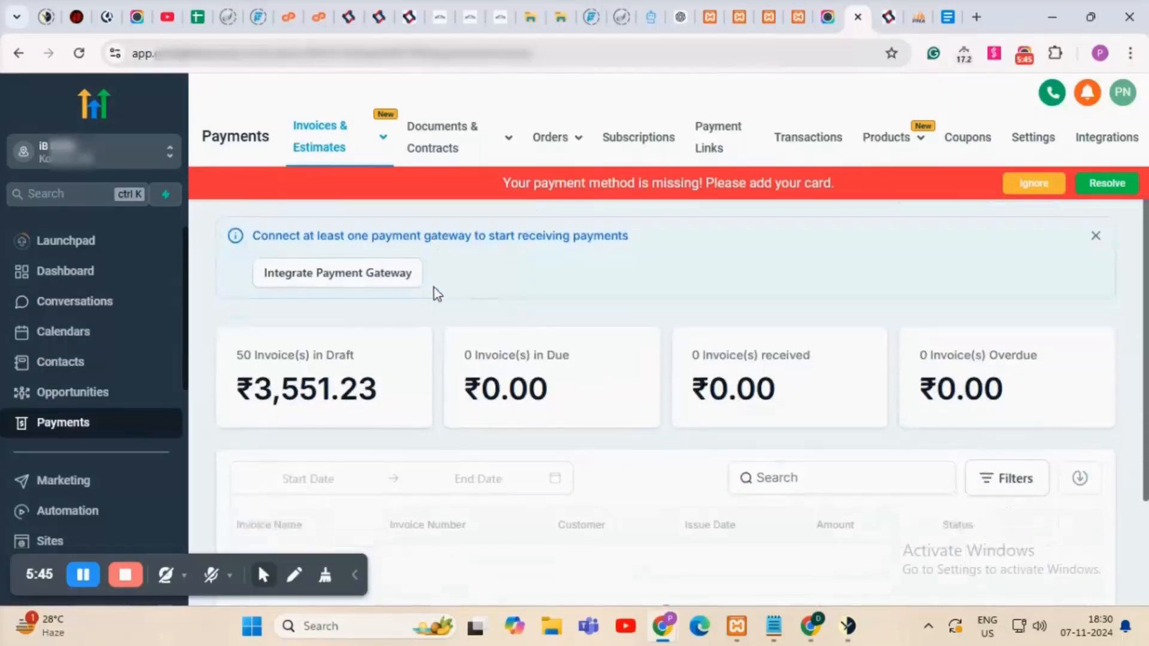
pyautogui.scroll(-5, 435, 286)
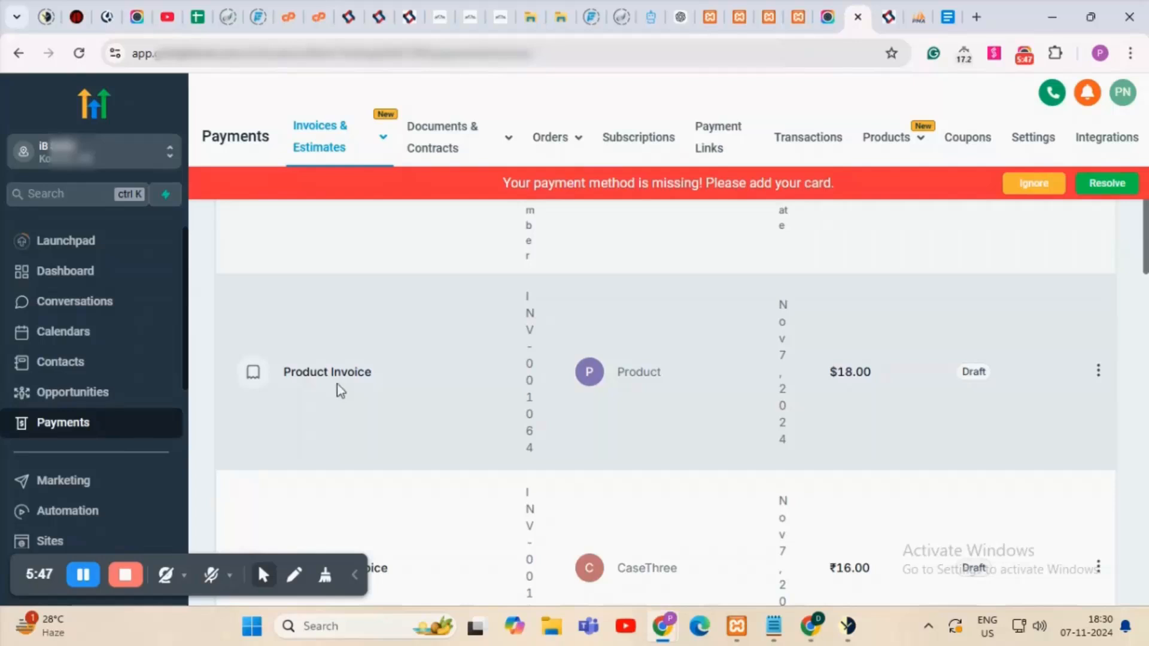
pyautogui.click(1098, 372)
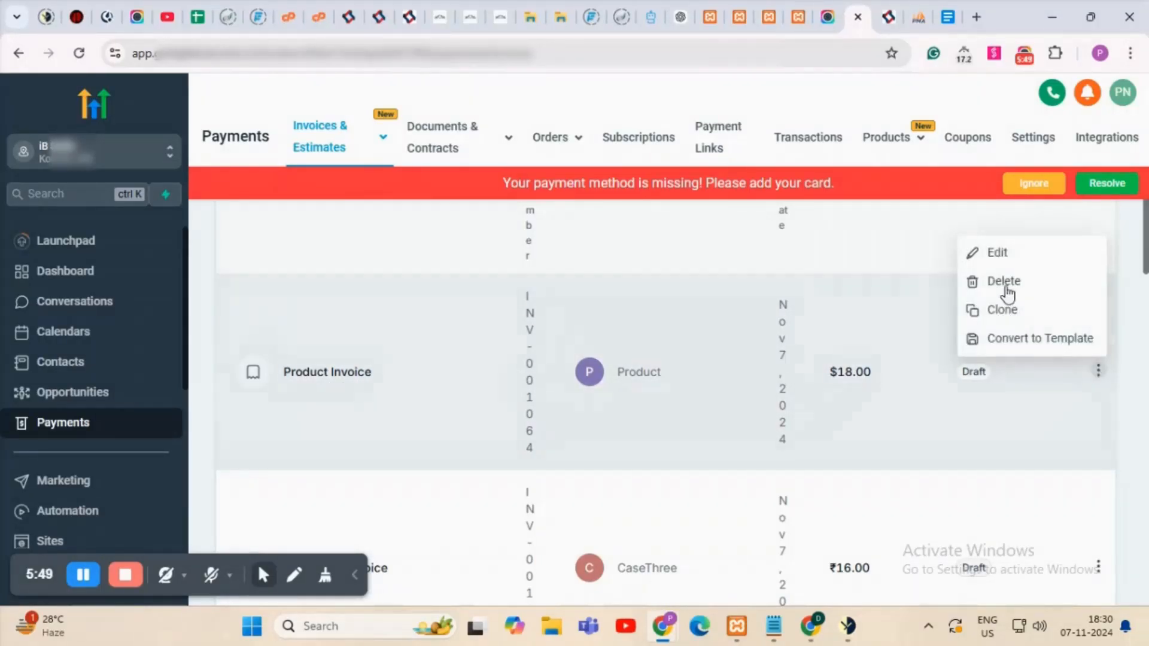
pyautogui.click(998, 255)
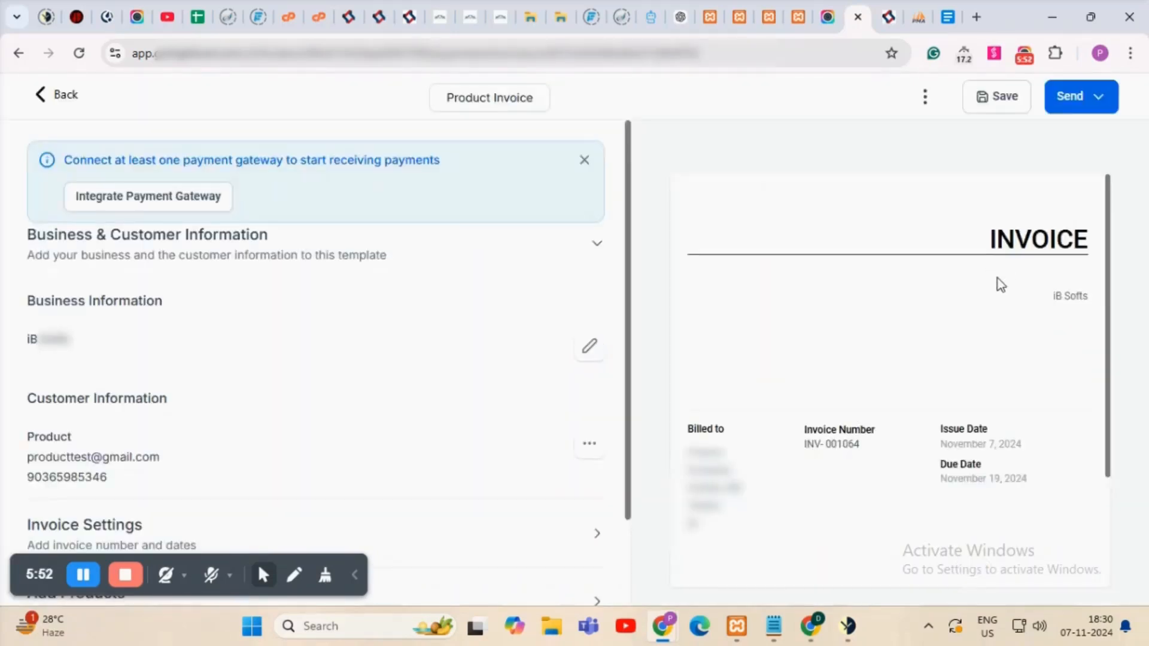
# Check the invoice lists one T-Shirt at $18.00, then go back to Invoices.
pyautogui.scroll(-3, 997, 278)
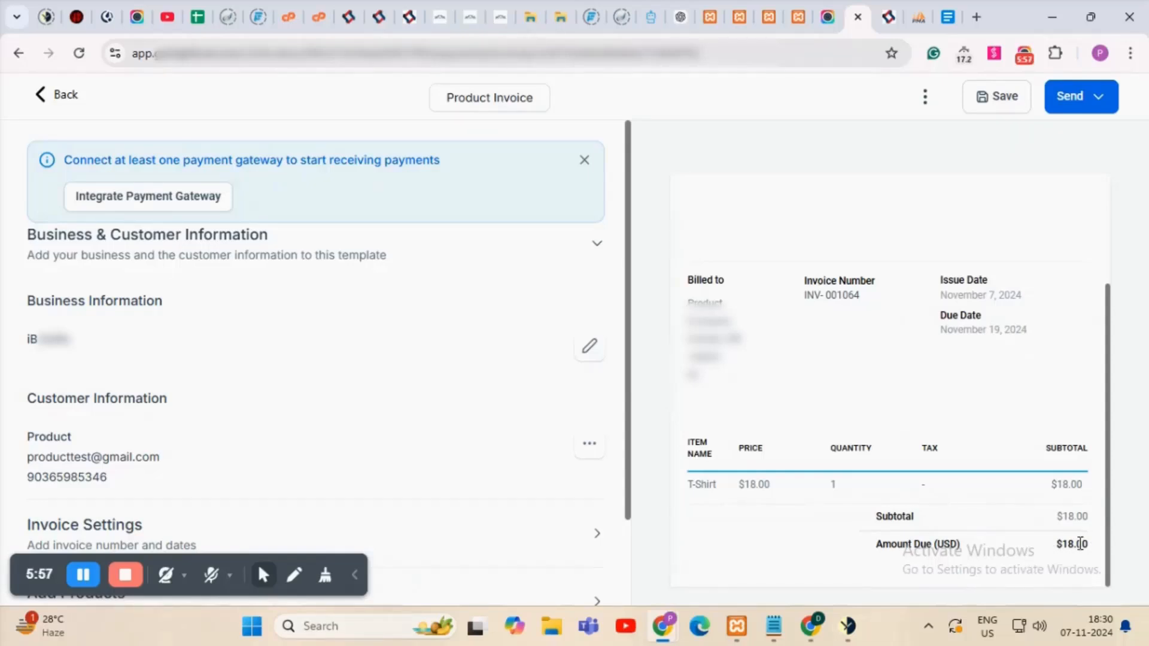
pyautogui.click(41, 99)
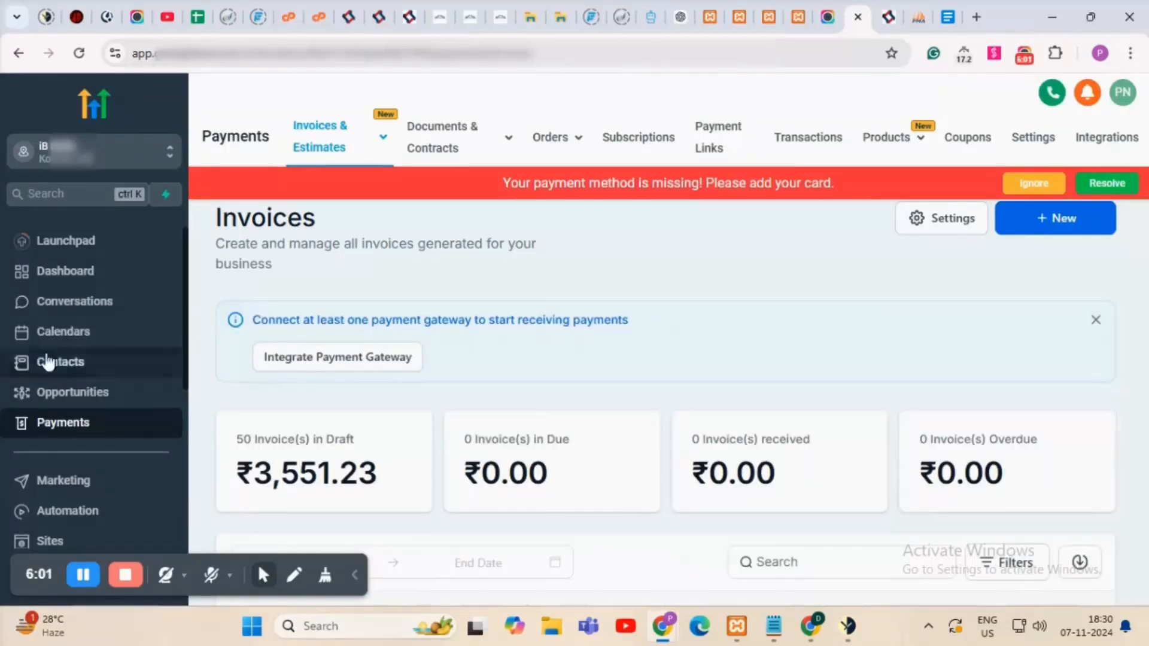
# Under Automation, find and open the Trigger For GHL Pro workflow in the Workflow List.
pyautogui.scroll(-1, 48, 362)
pyautogui.scroll(-1, 96, 389)
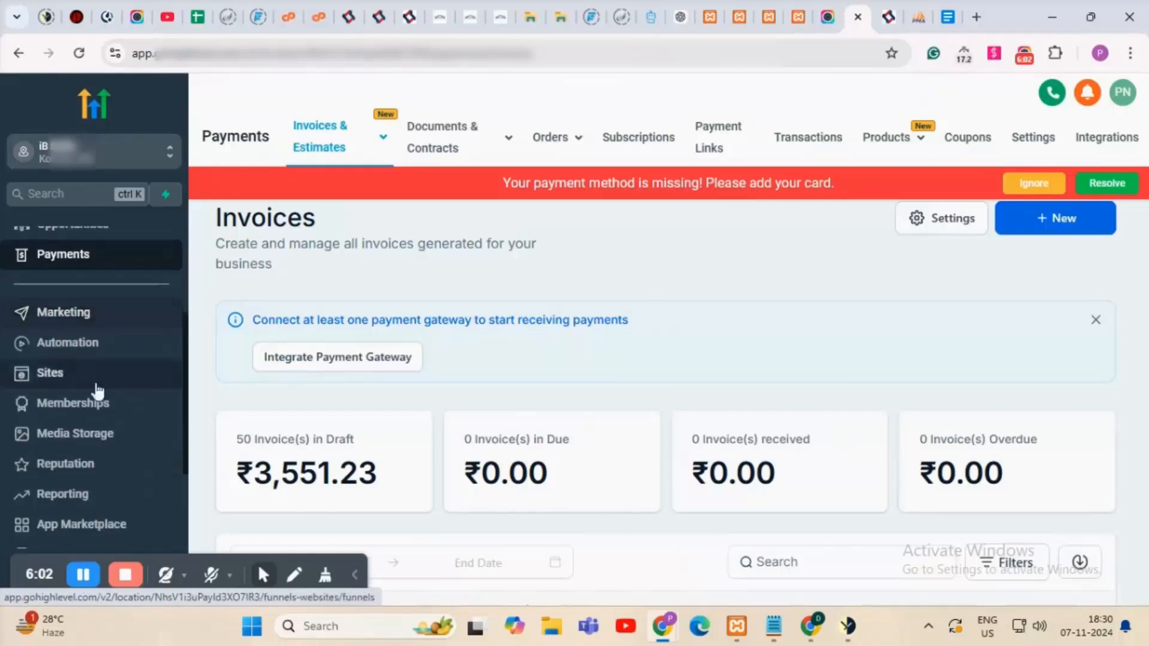
pyautogui.click(78, 349)
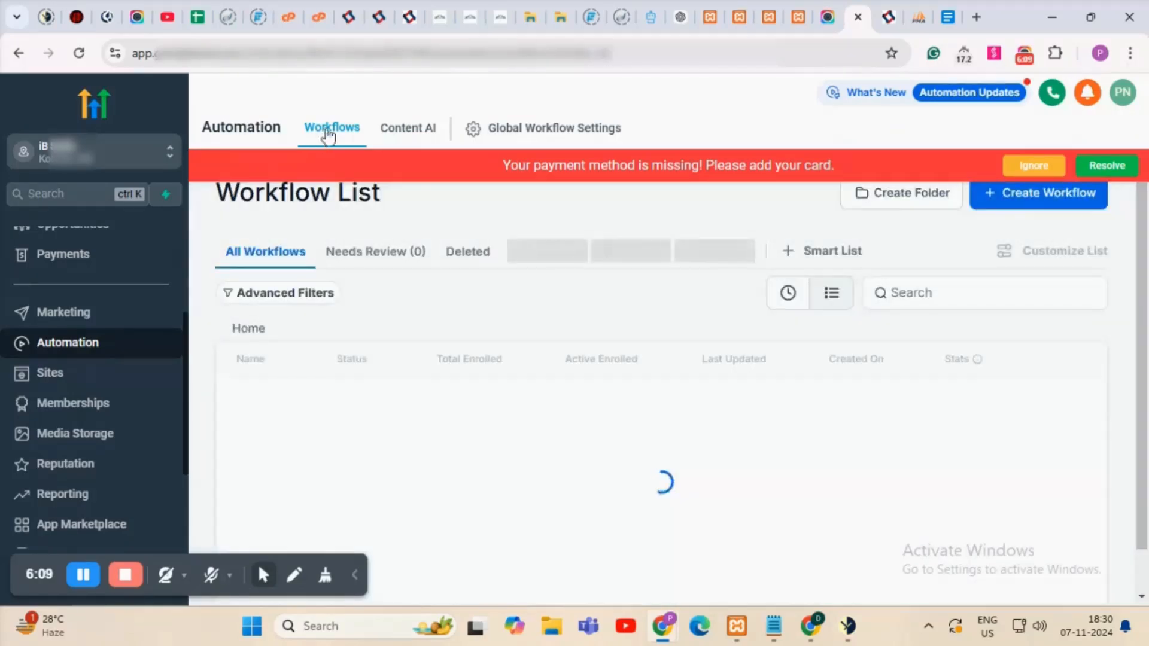
pyautogui.scroll(-2, 682, 360)
pyautogui.scroll(-4, 698, 376)
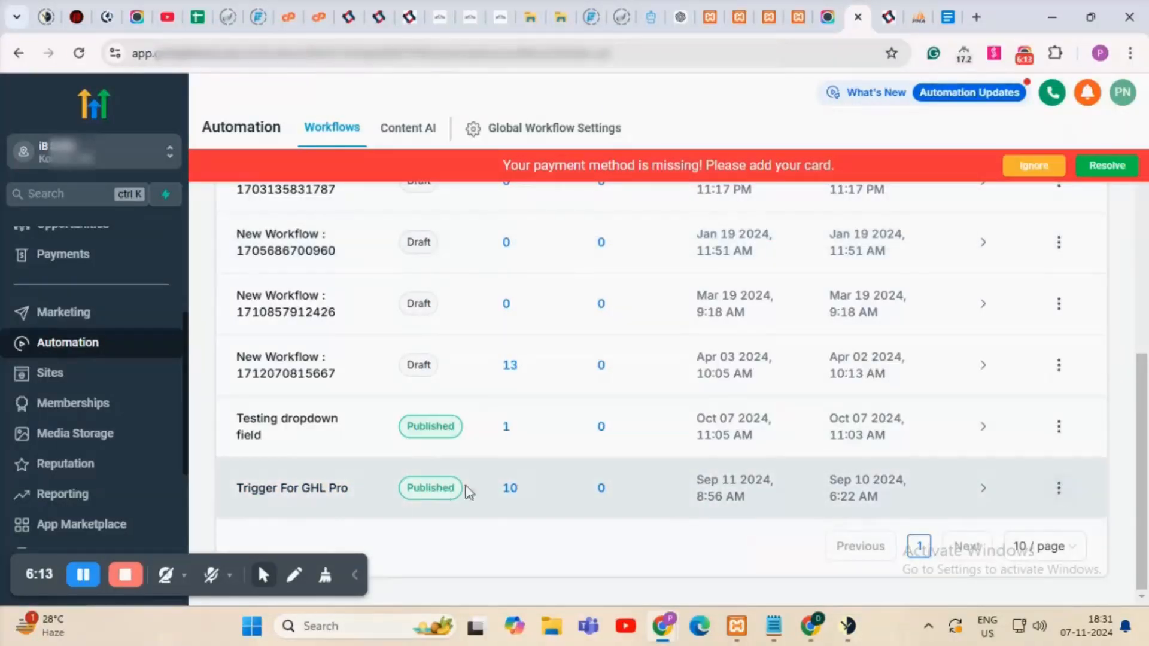
pyautogui.click(1057, 489)
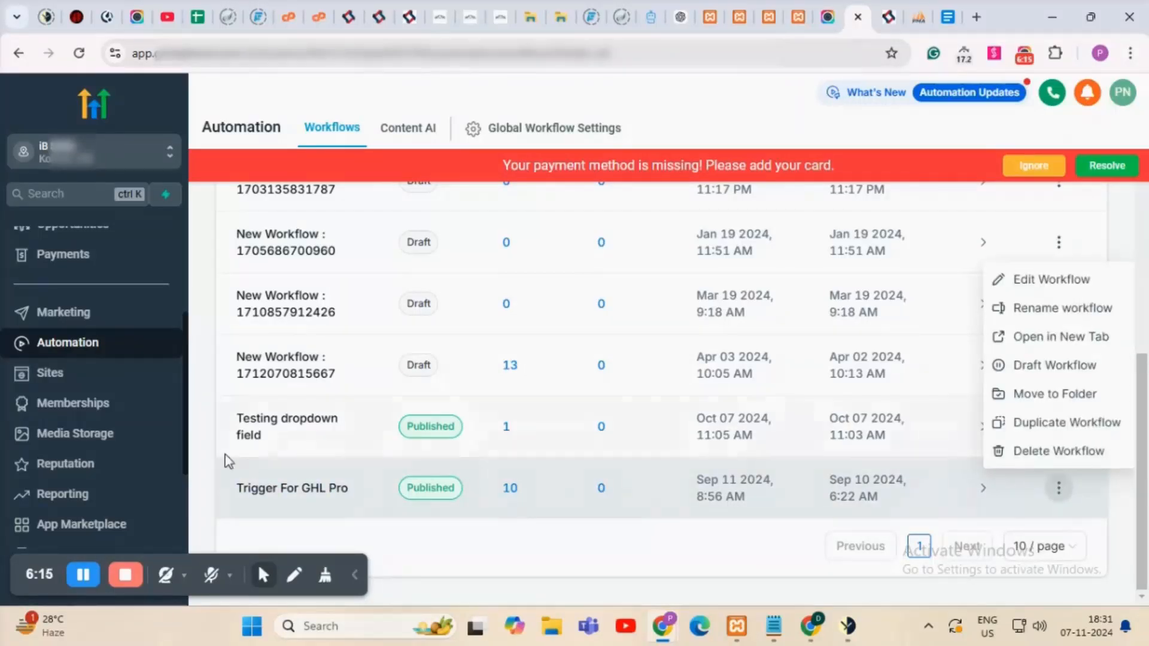
pyautogui.click(294, 488)
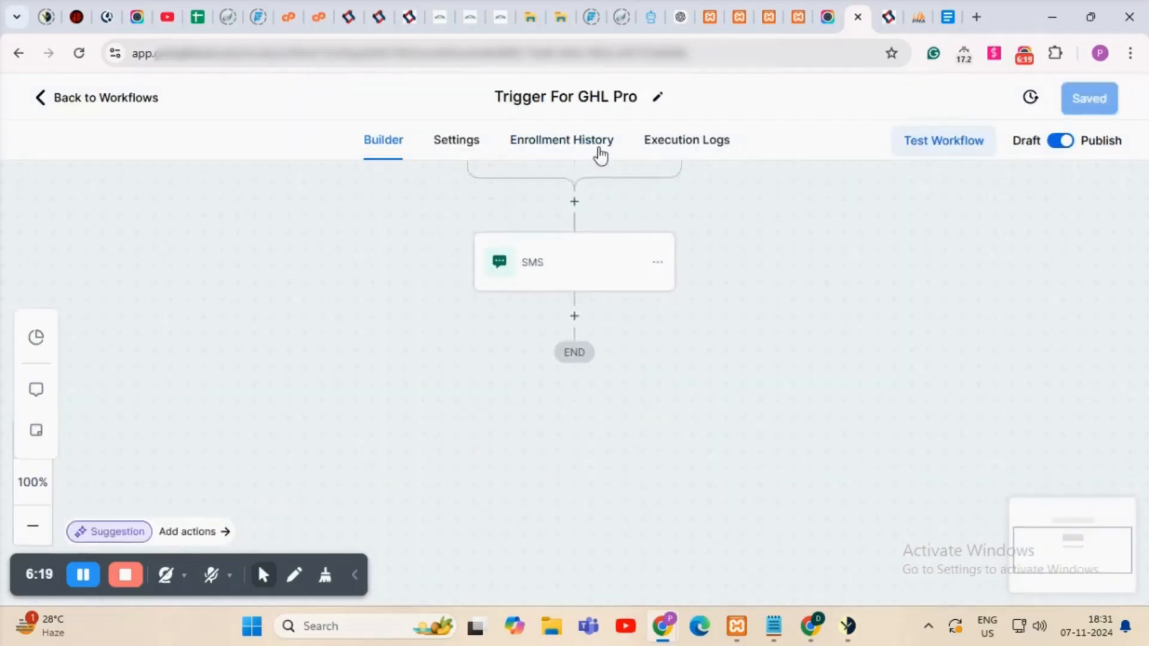
# Check Enrollment History, then Execution Logs: Product Testing buyer added, SMS executed, workflow finished.
pyautogui.click(599, 149)
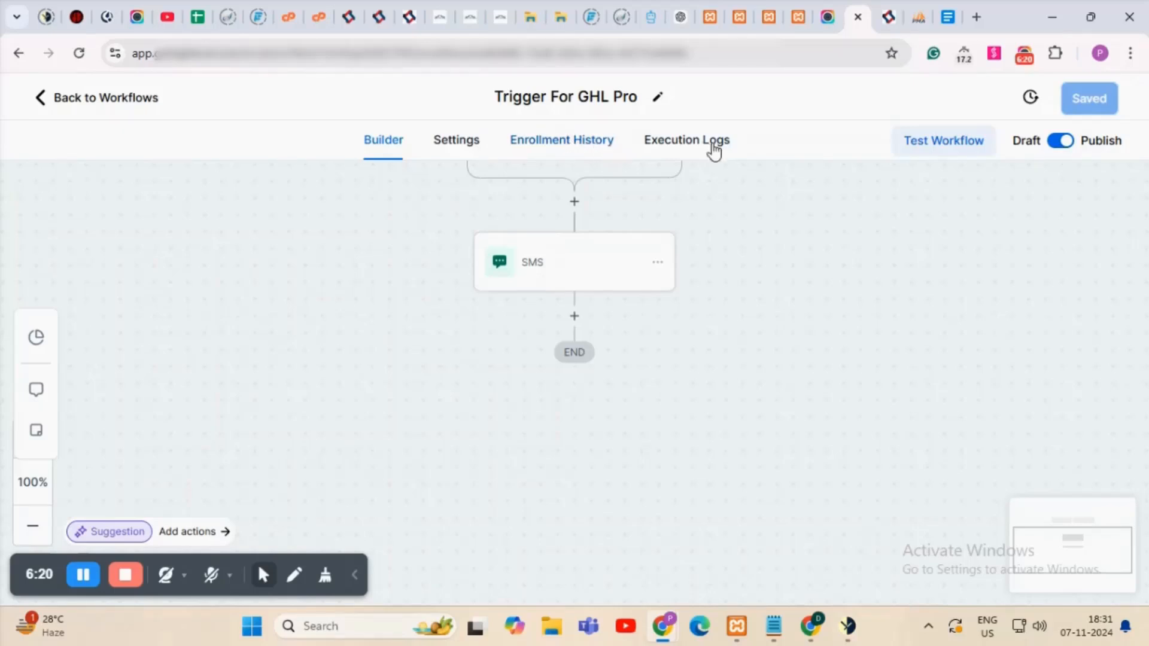
pyautogui.click(568, 146)
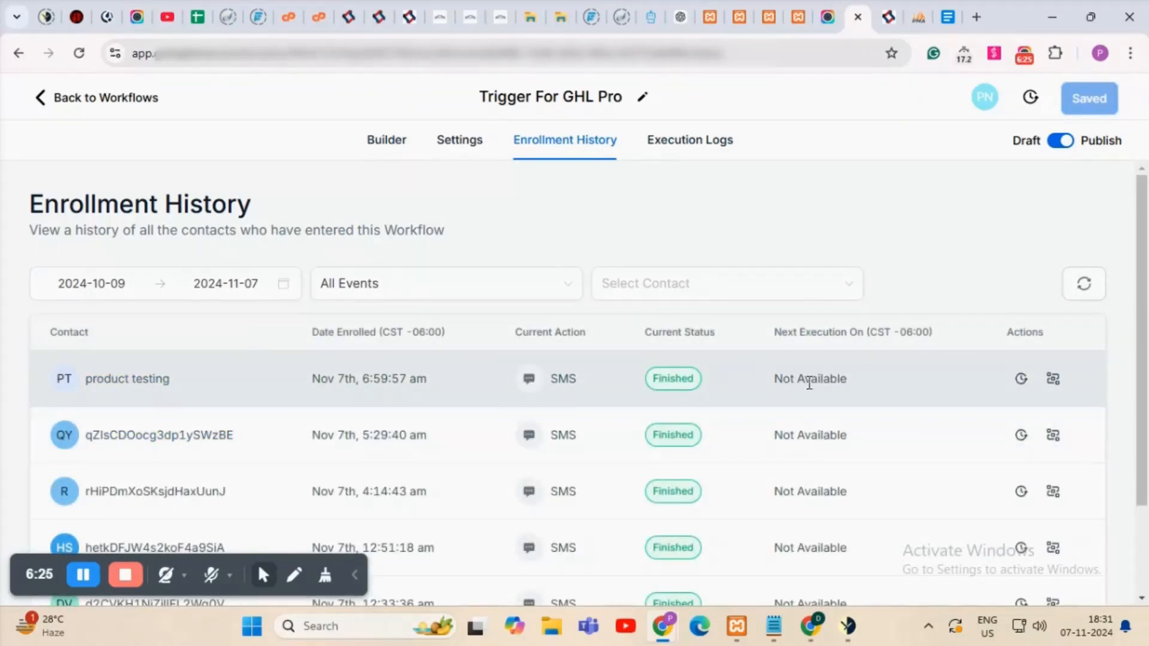
pyautogui.click(690, 151)
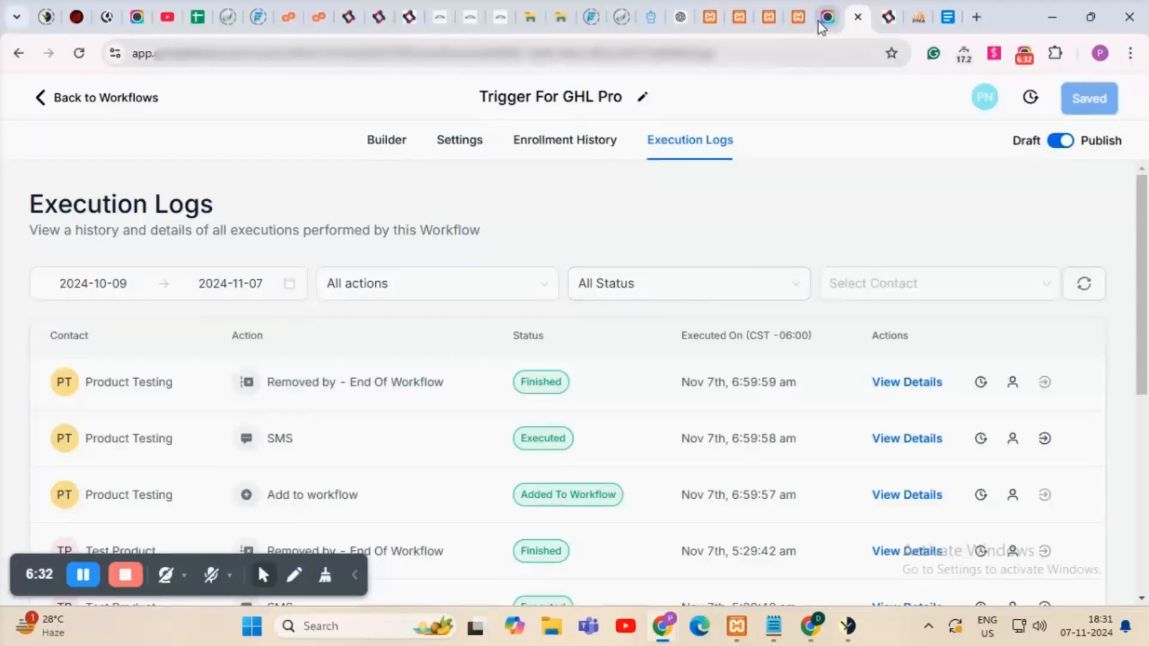
# Return to the GHL Connect for WooCommerce Pro settings page and open its Connect with GHL section.
pyautogui.click(783, 16)
pyautogui.click(772, 14)
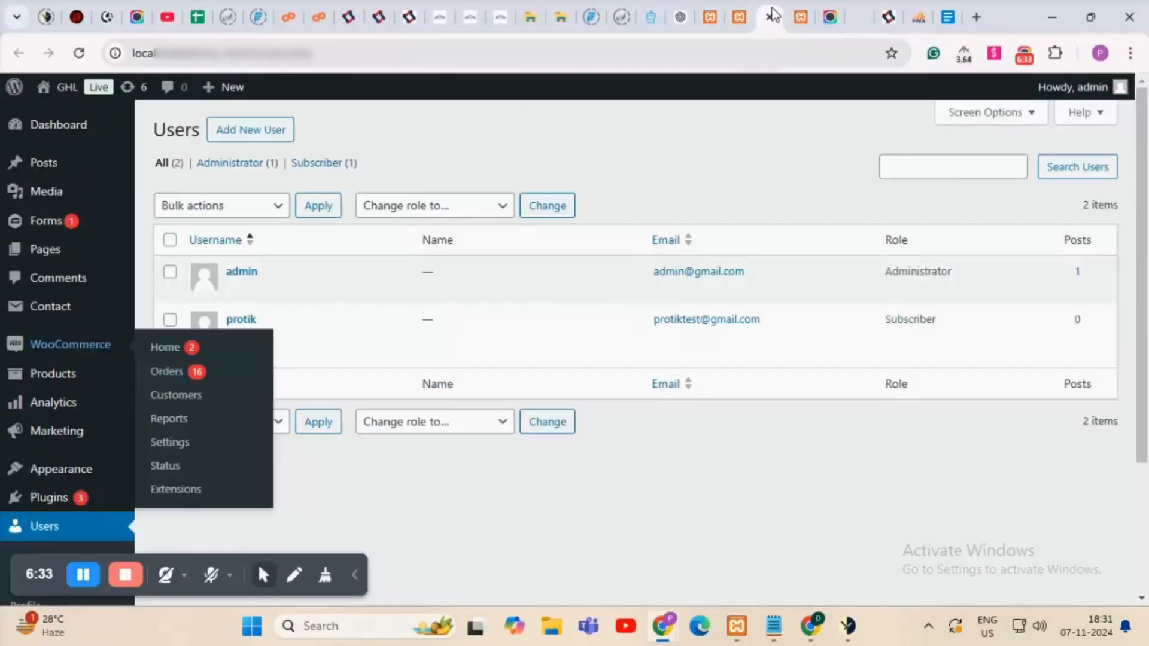
pyautogui.click(741, 16)
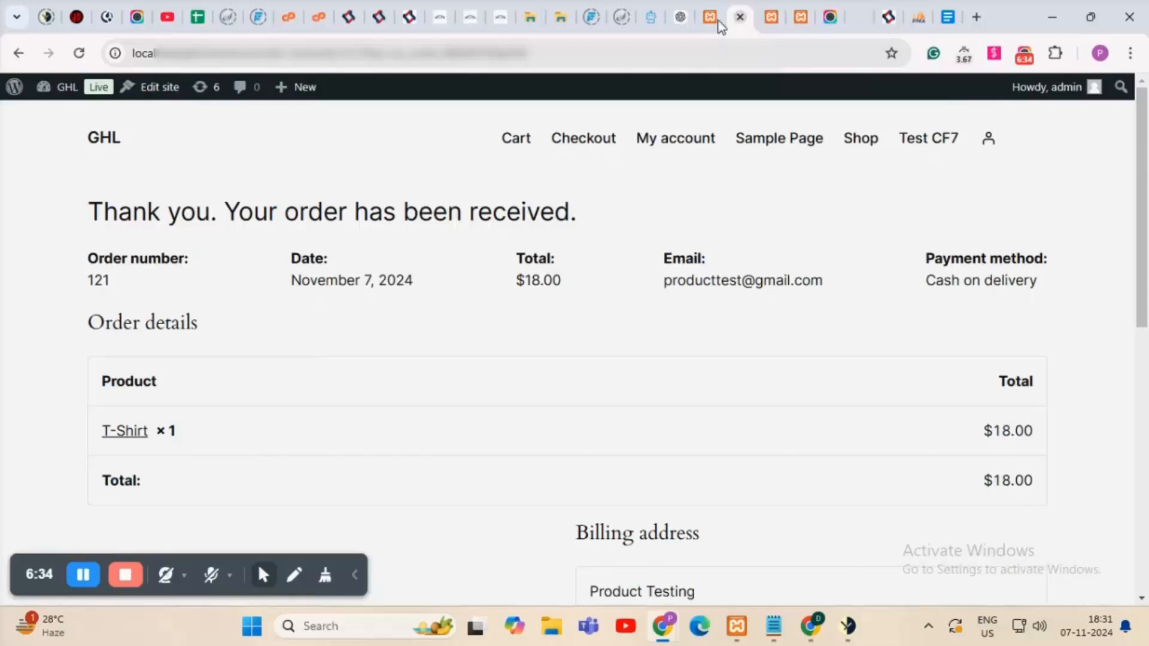
pyautogui.click(712, 11)
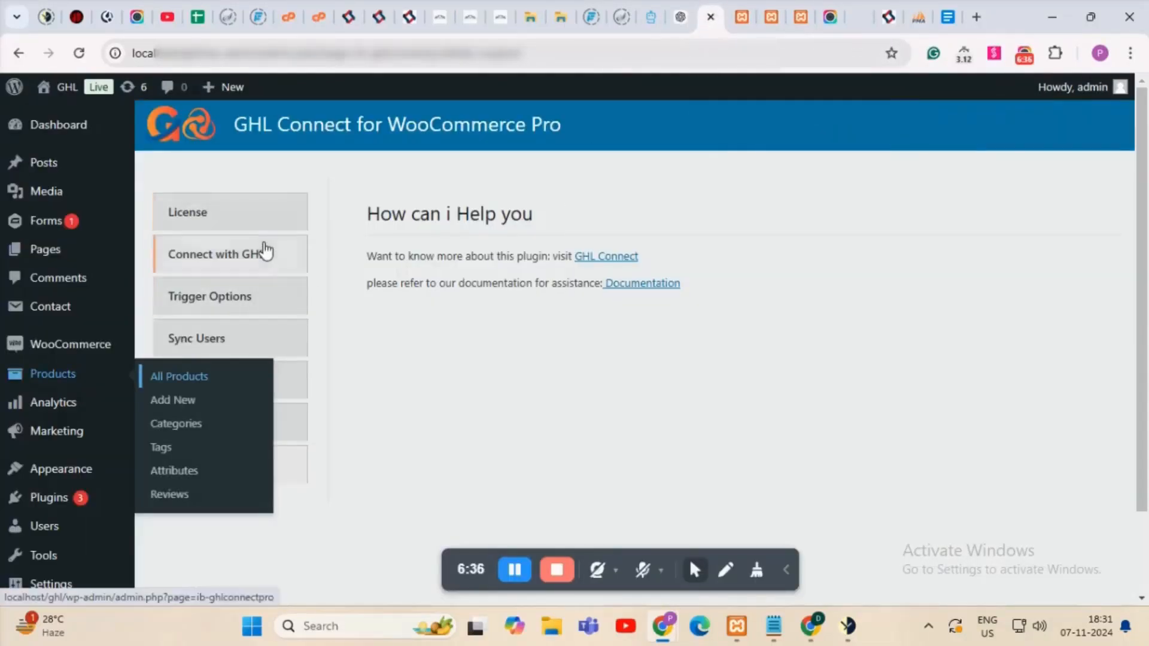
pyautogui.click(265, 255)
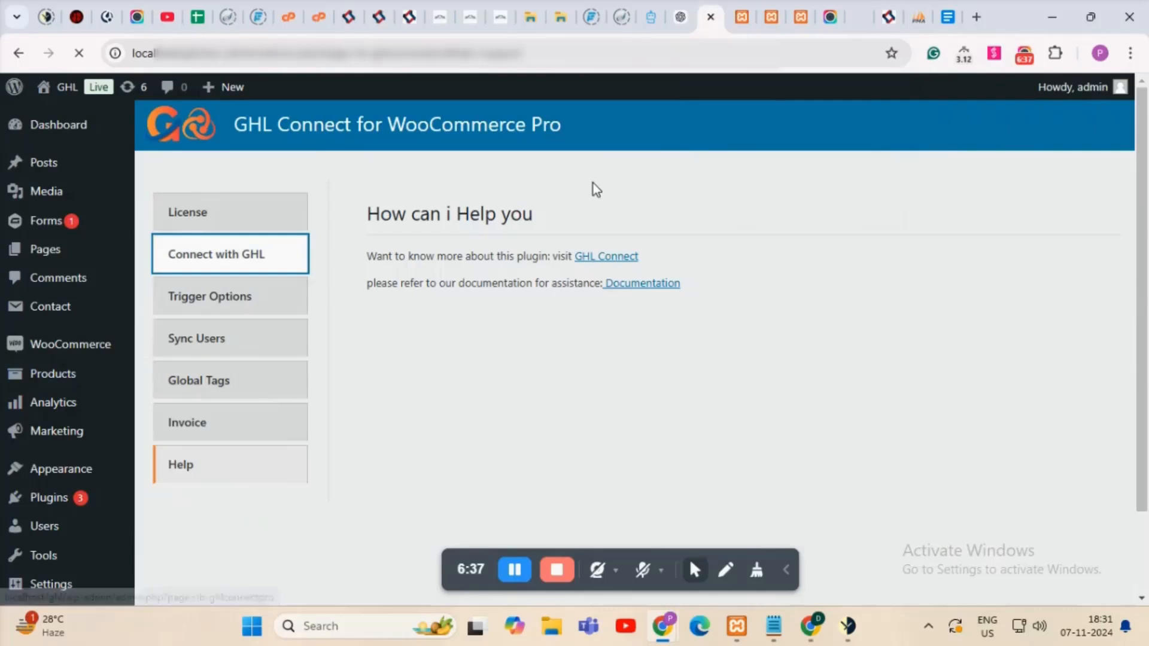